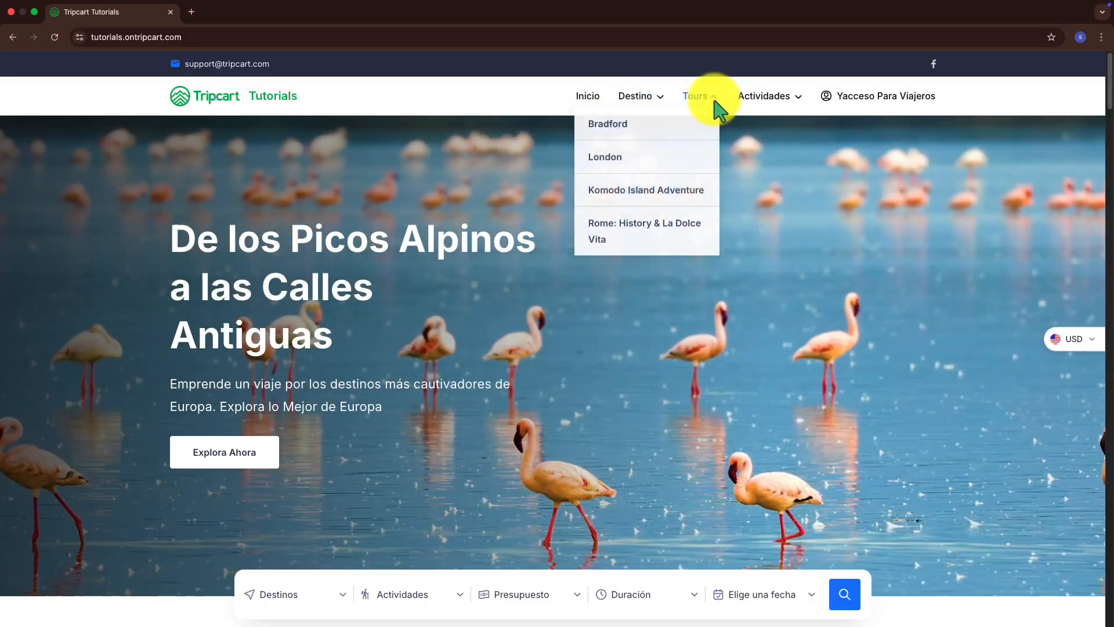
Scroll through the Tripcart home page to review its content
mouse_move(773, 110)
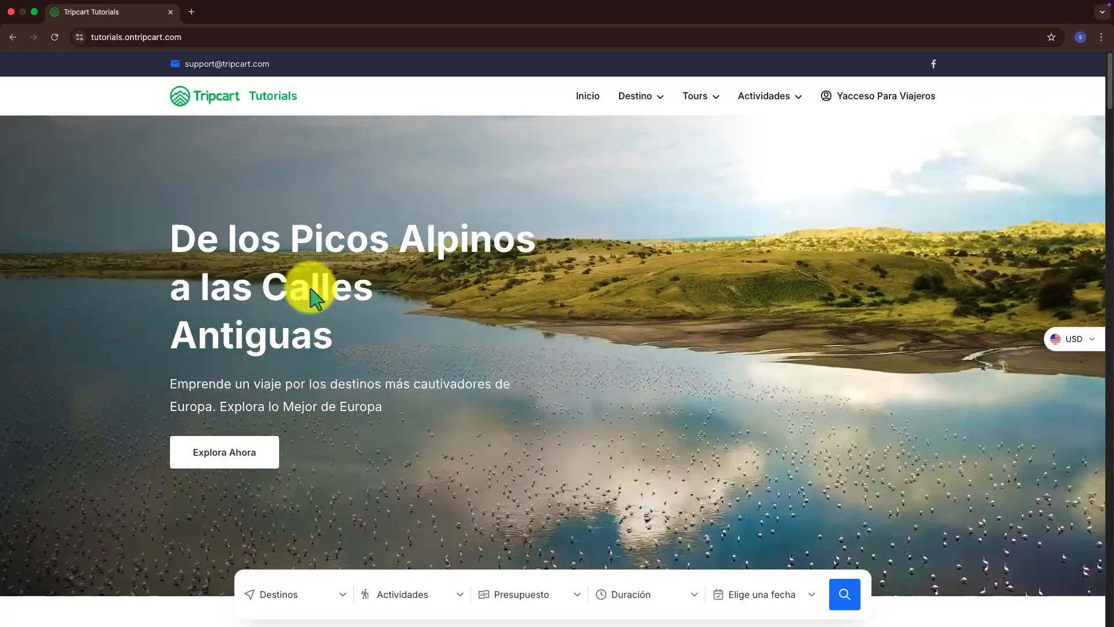
scroll(534, 334, "down", 1)
scroll(534, 334, "down", 2)
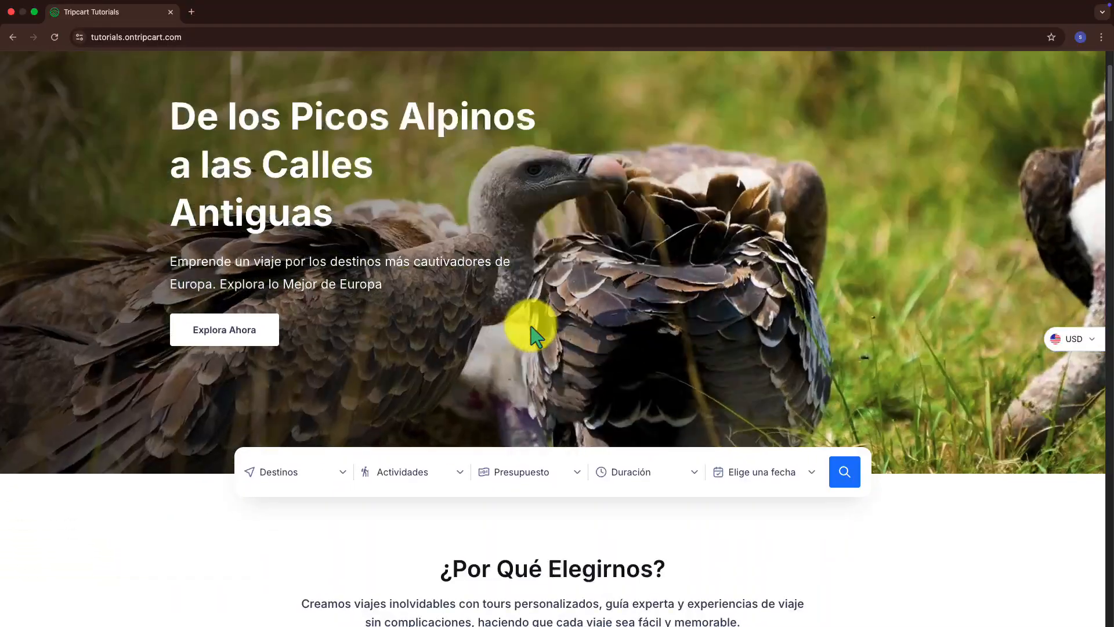
scroll(534, 333, "down", 2)
scroll(532, 333, "down", 3)
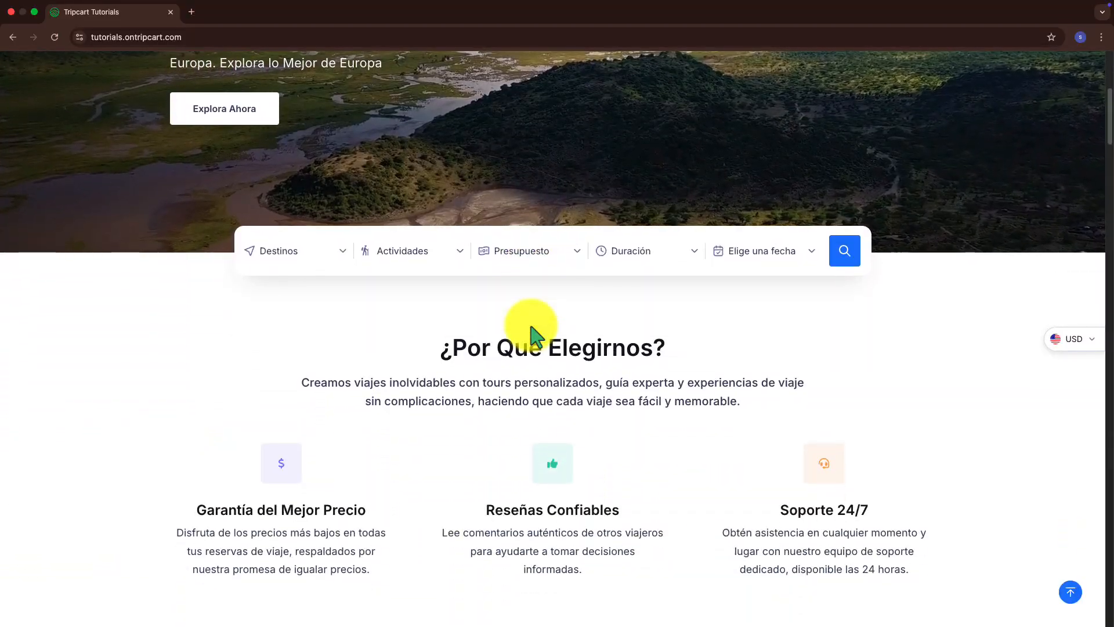
scroll(528, 357, "down", 5)
scroll(522, 360, "down", 1)
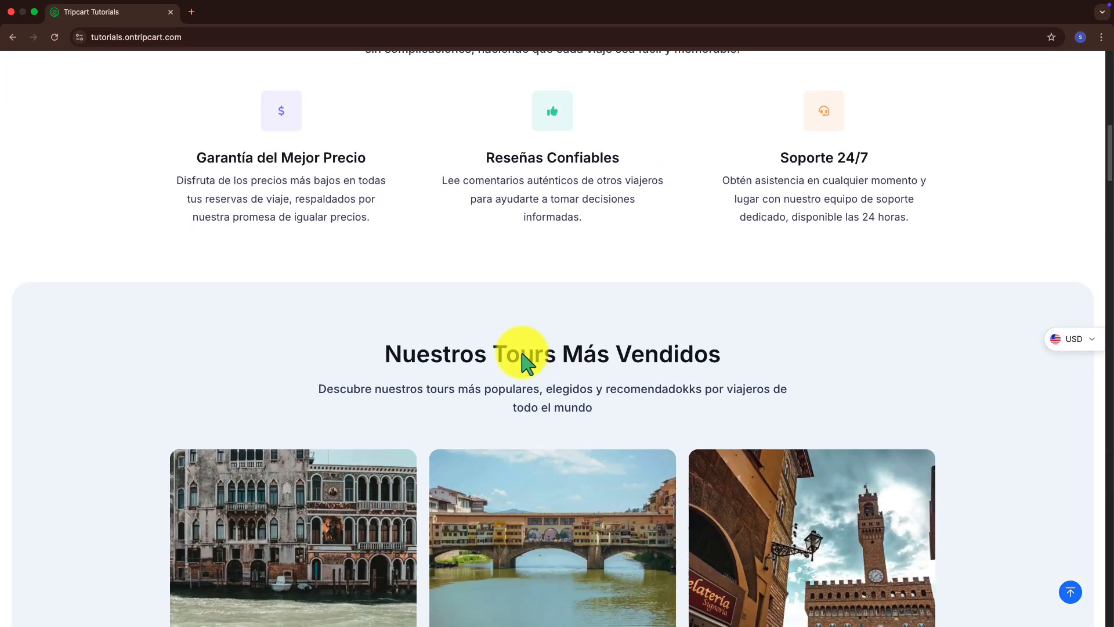
scroll(464, 357, "down", 5)
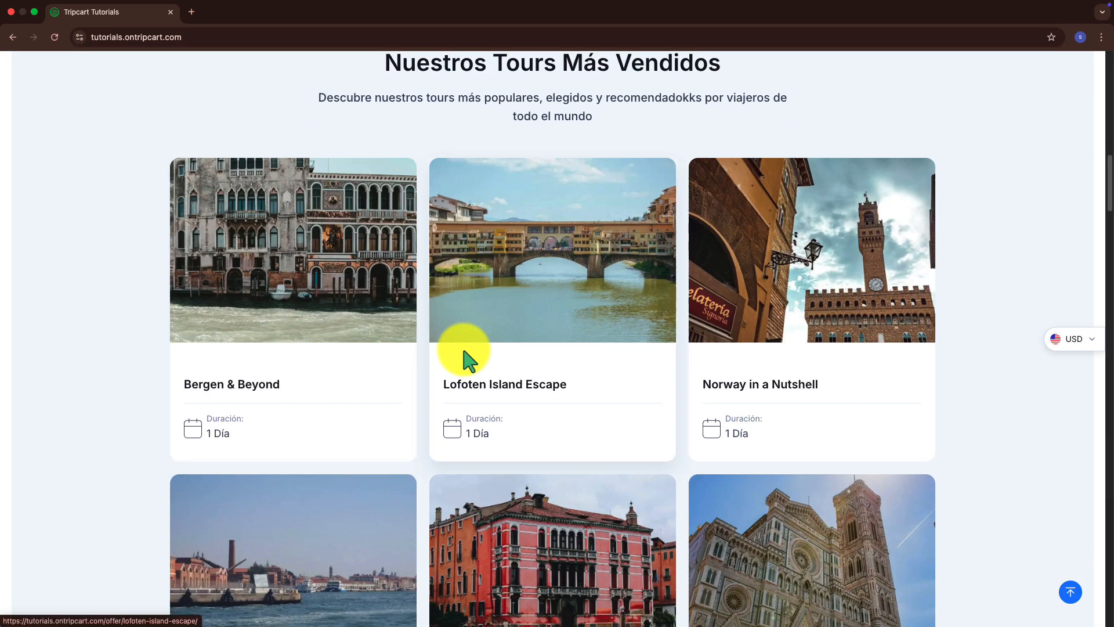
scroll(492, 344, "down", 5)
scroll(492, 344, "down", 20)
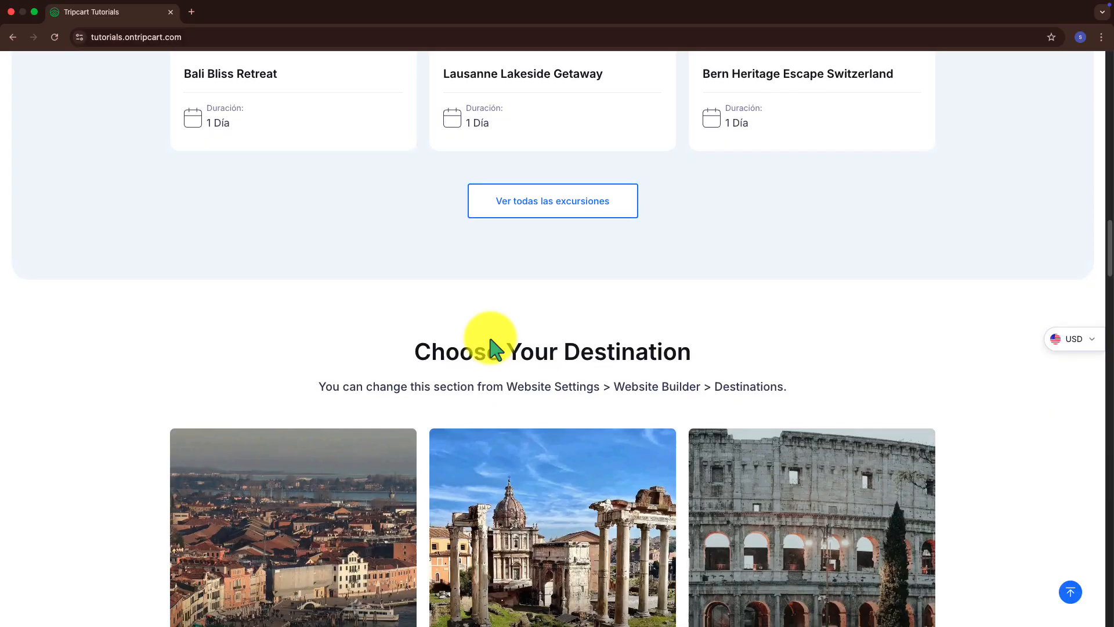
scroll(493, 347, "down", 9)
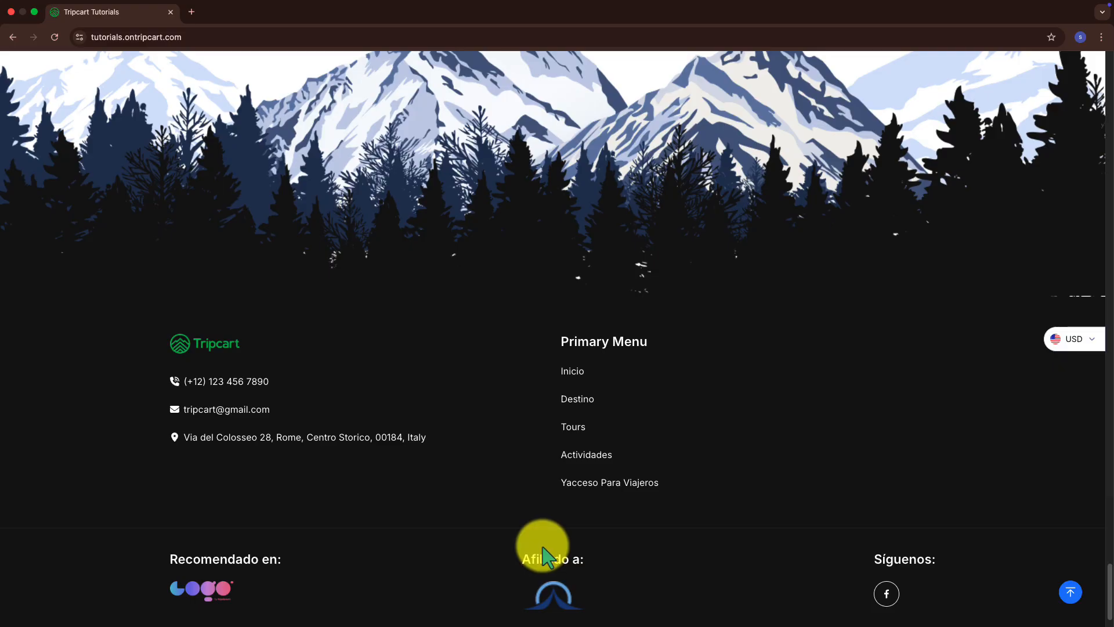
scroll(496, 487, "up", 20)
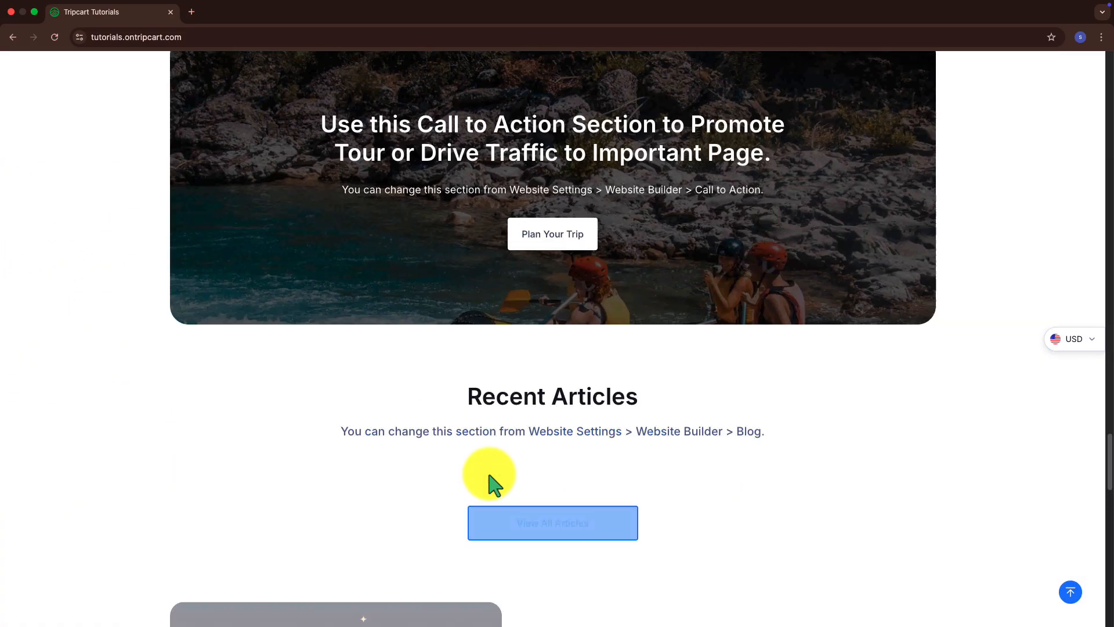
scroll(492, 483, "up", 20)
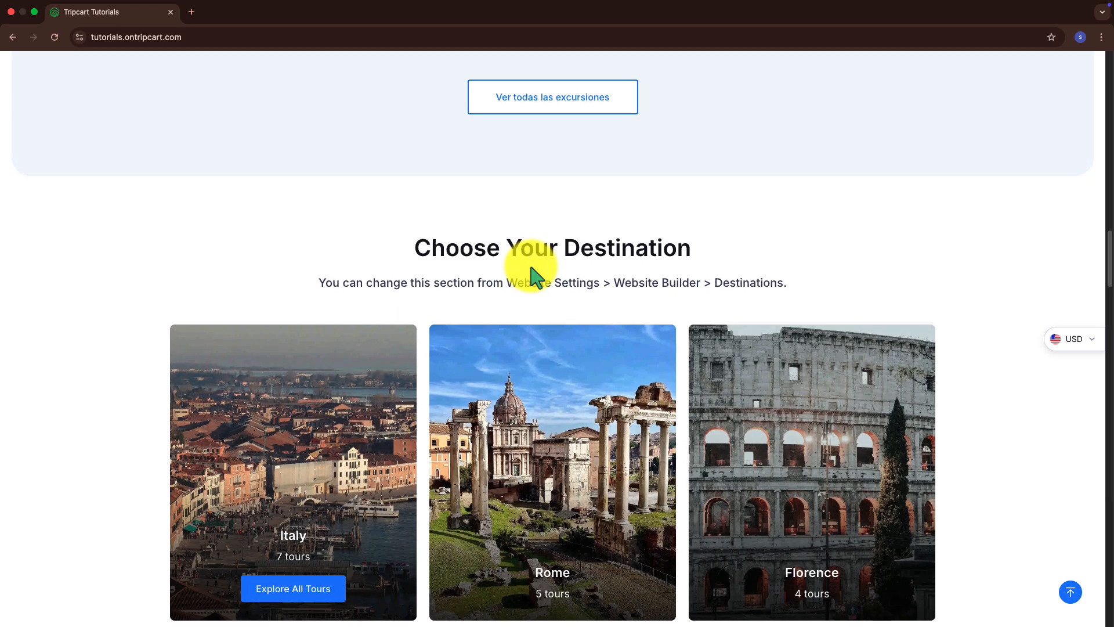
scroll(565, 305, "down", 2)
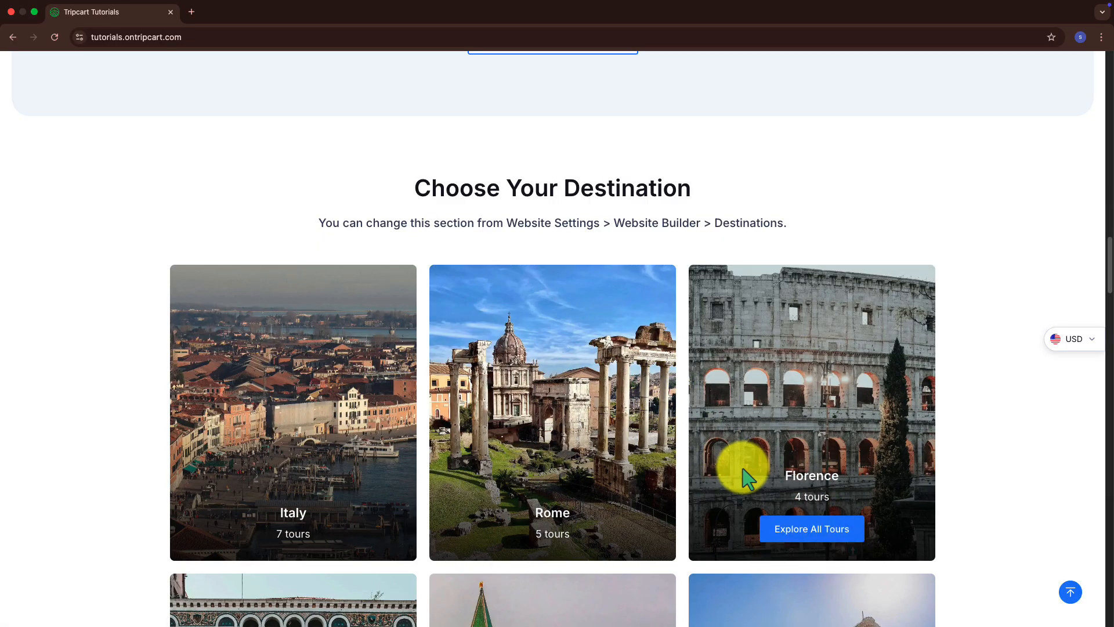
scroll(517, 353, "up", 7)
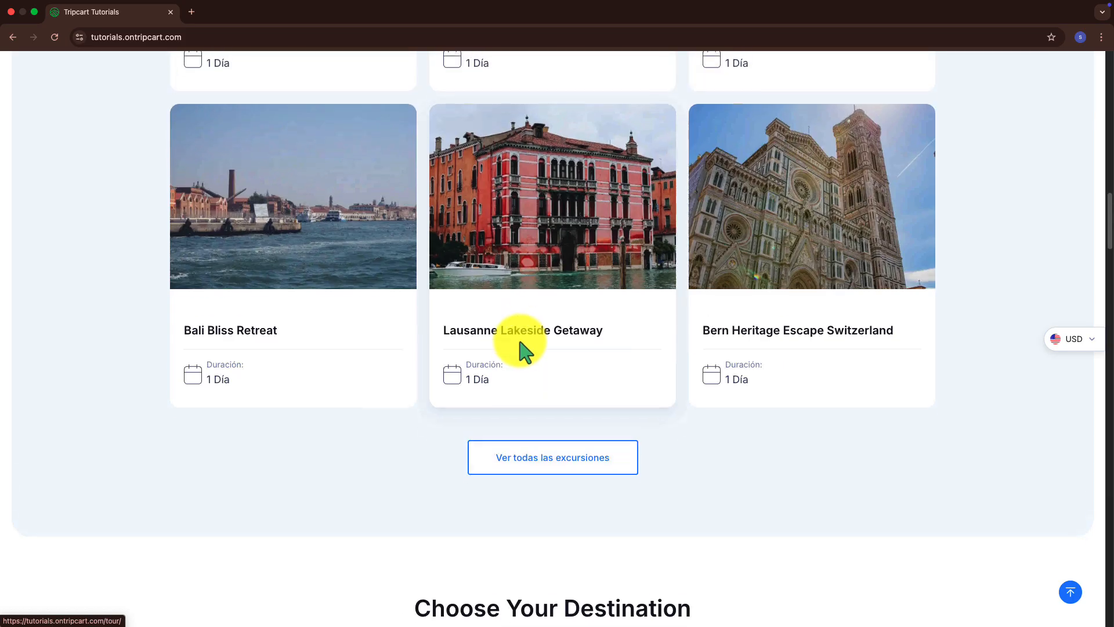
scroll(526, 351, "up", 20)
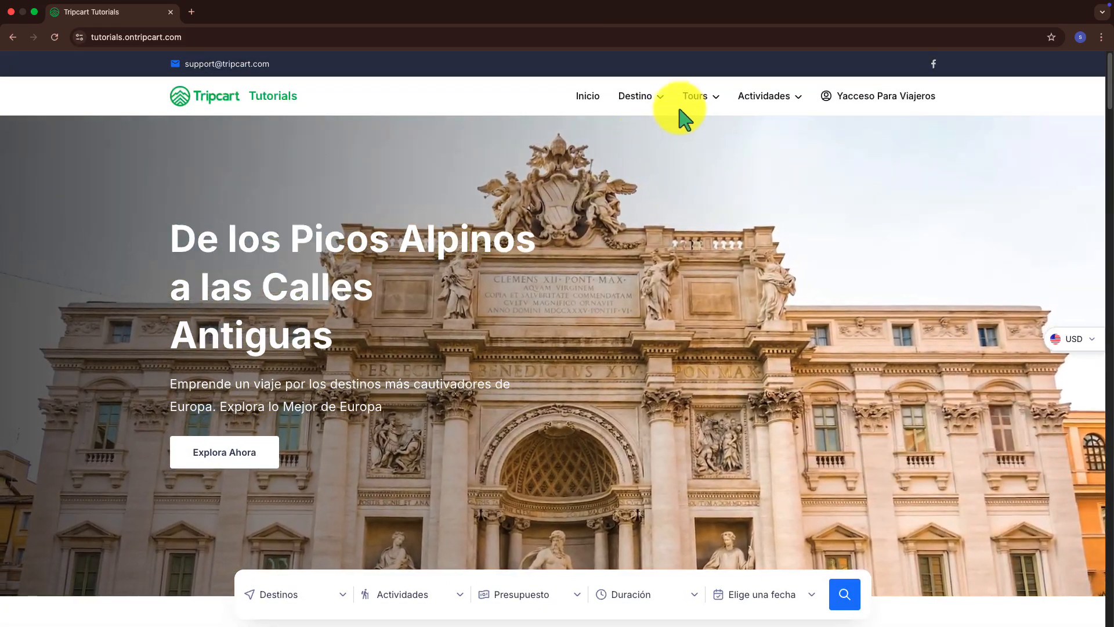
Browse the All Tours page and the Florence Tours details page
left_click(690, 99)
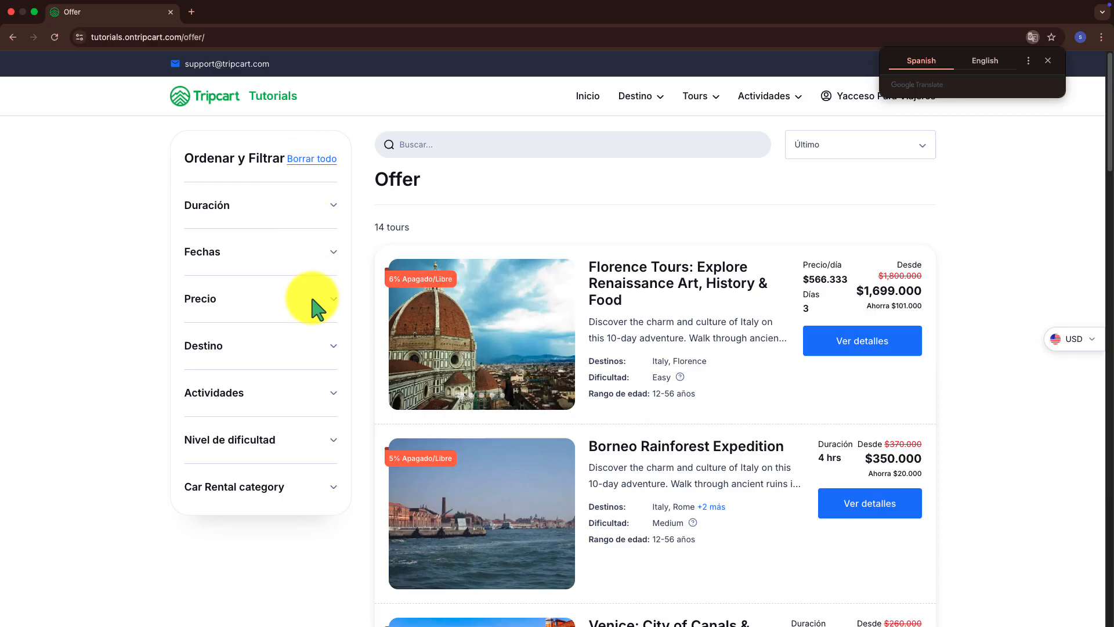
left_click(601, 288)
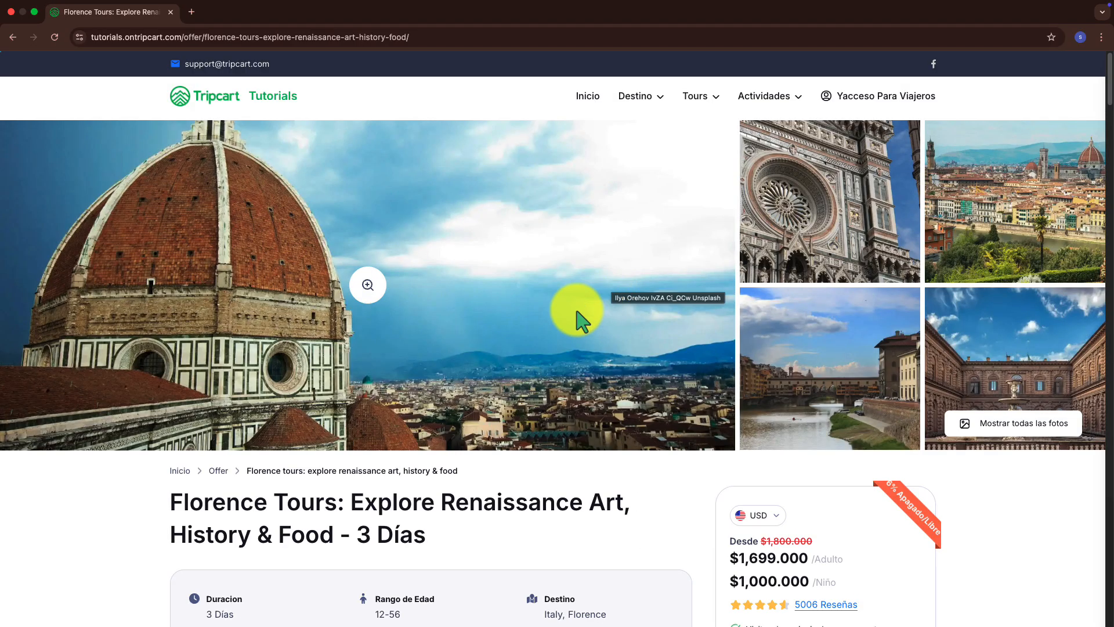
scroll(458, 412, "down", 6)
scroll(447, 427, "down", 4)
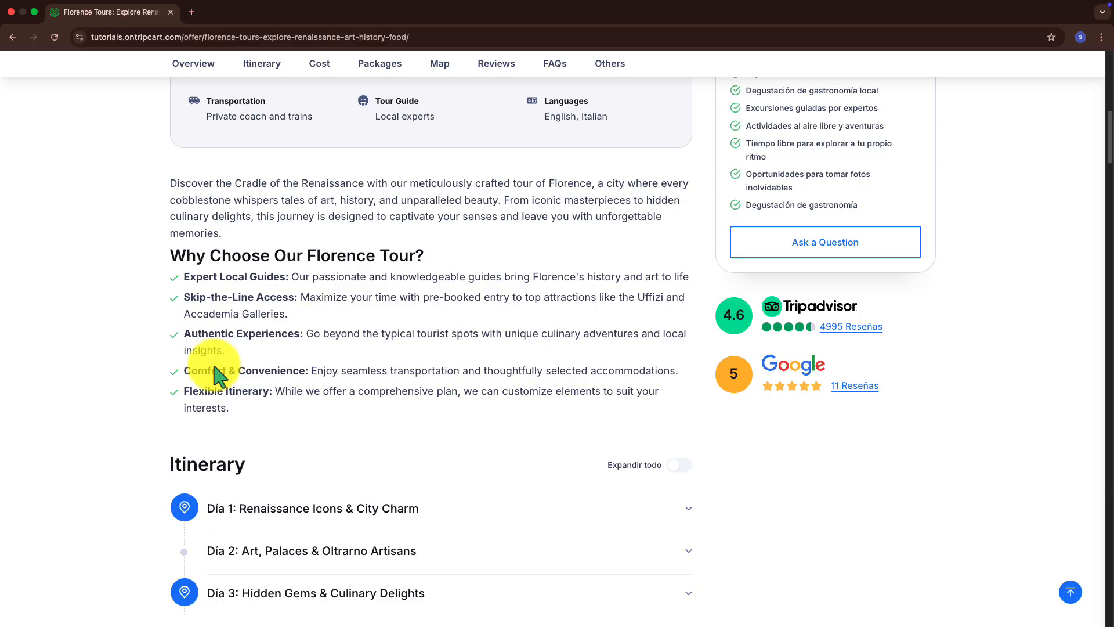
scroll(219, 376, "up", 5)
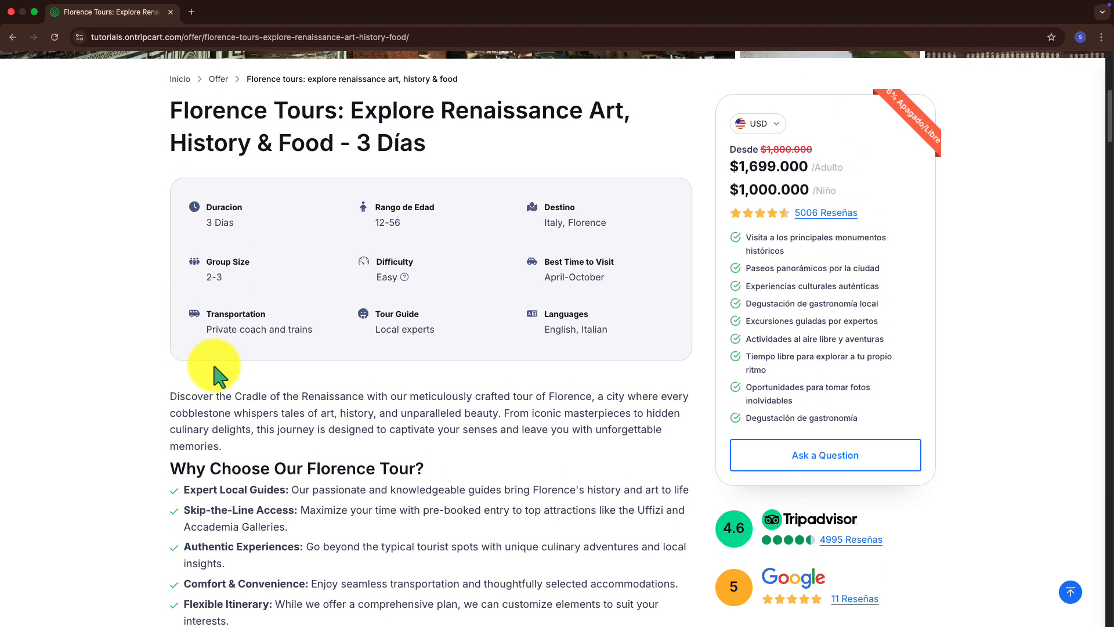
scroll(215, 371, "up", 1)
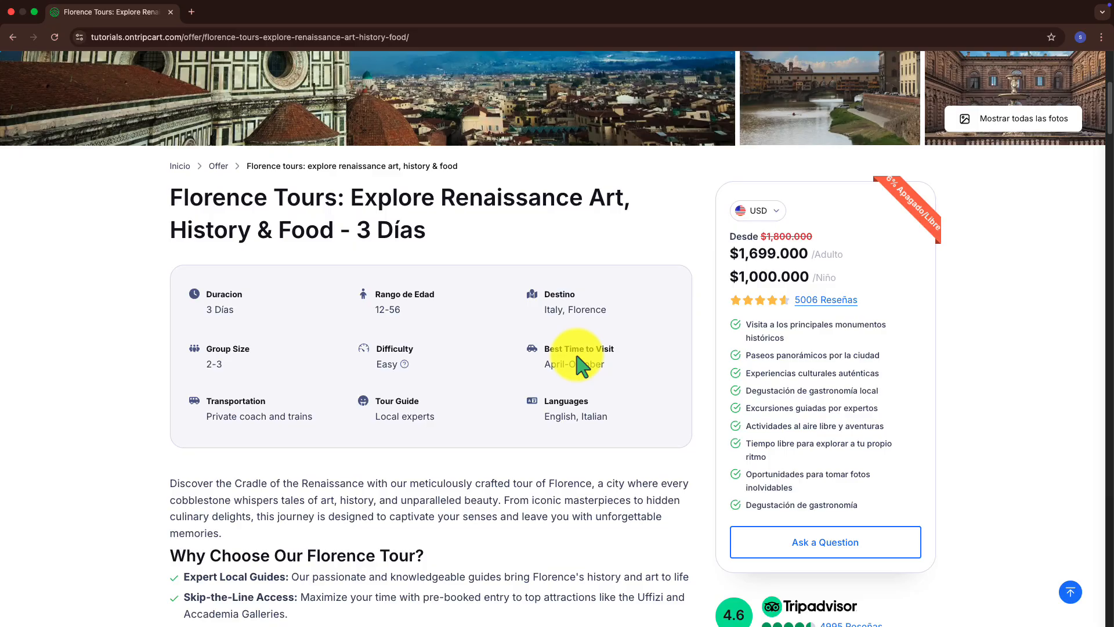
scroll(577, 357, "up", 5)
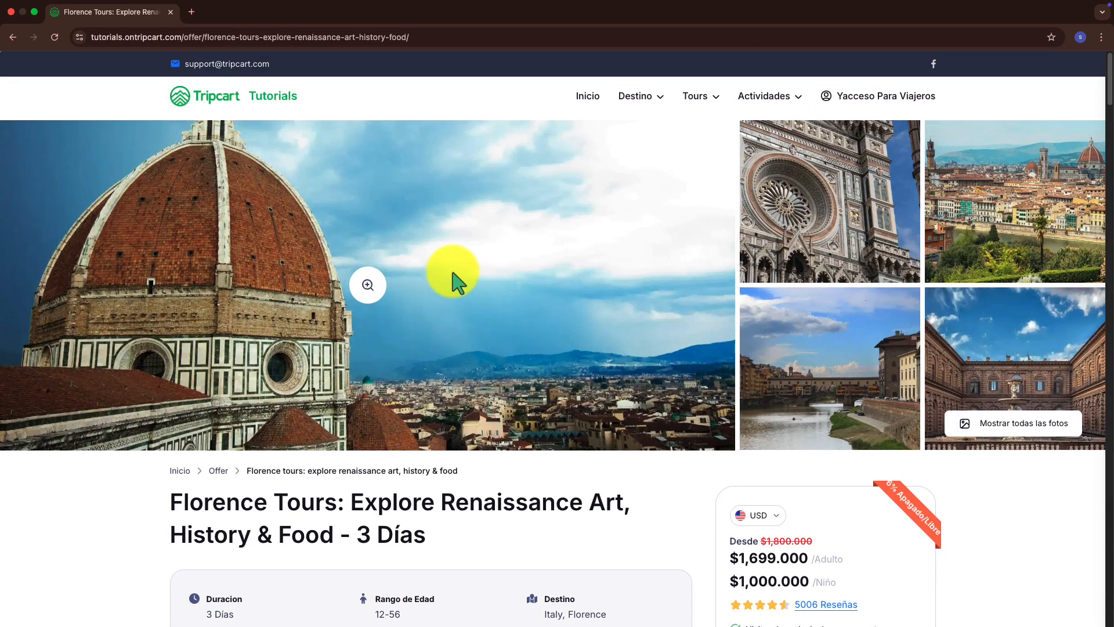
Return to the home page and open Website Settings > Translation in the dashboard
left_click(187, 103)
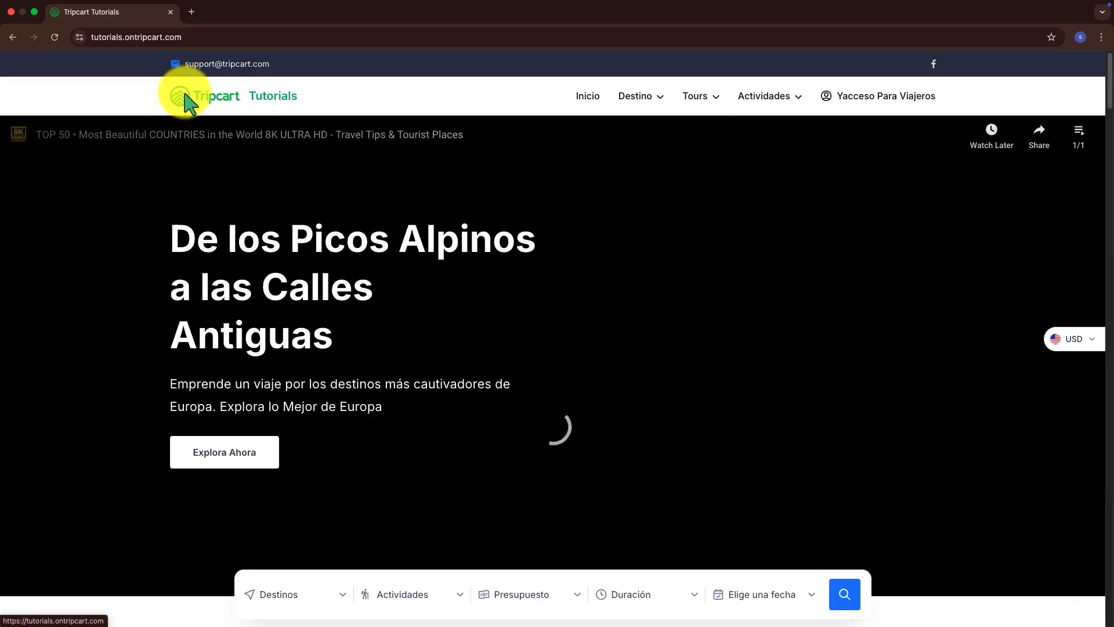
scroll(544, 407, "down", 1)
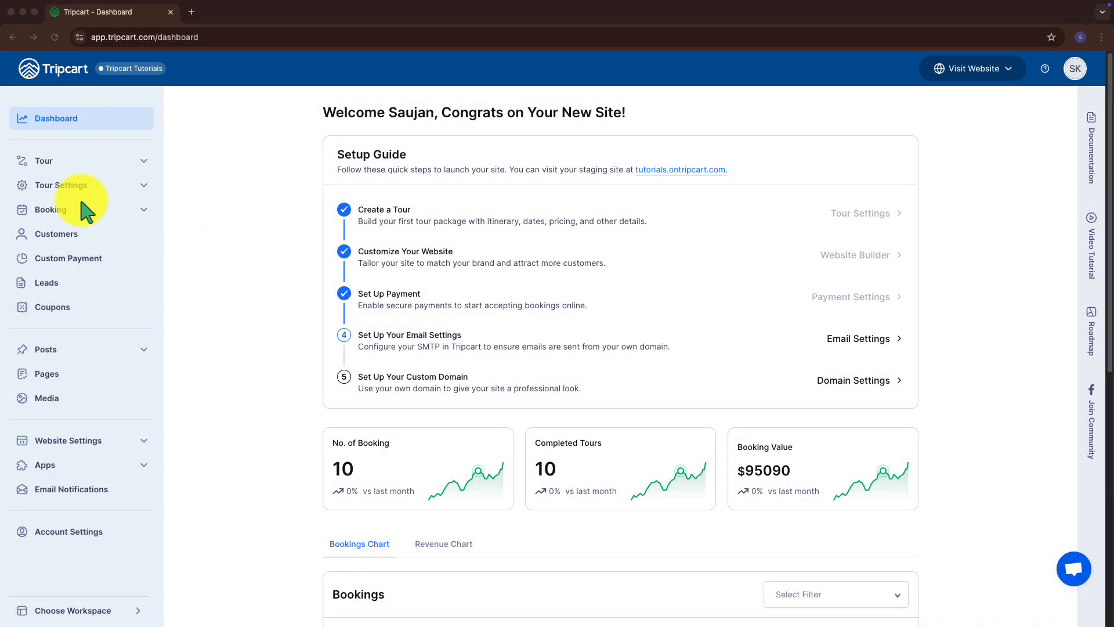
scroll(86, 214, "down", 2)
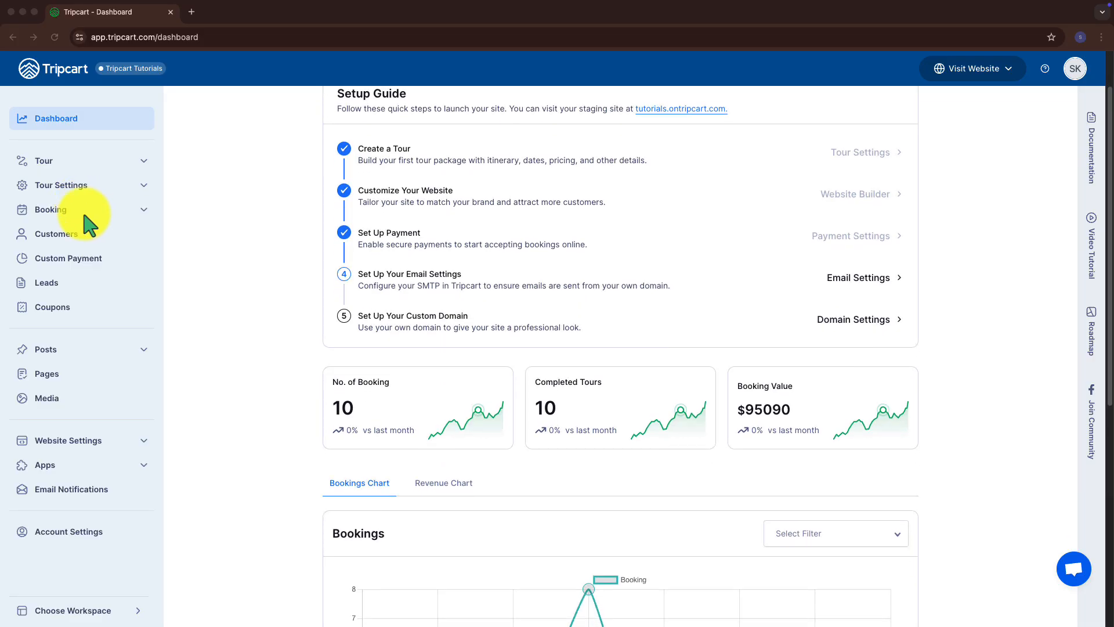
left_click(69, 442)
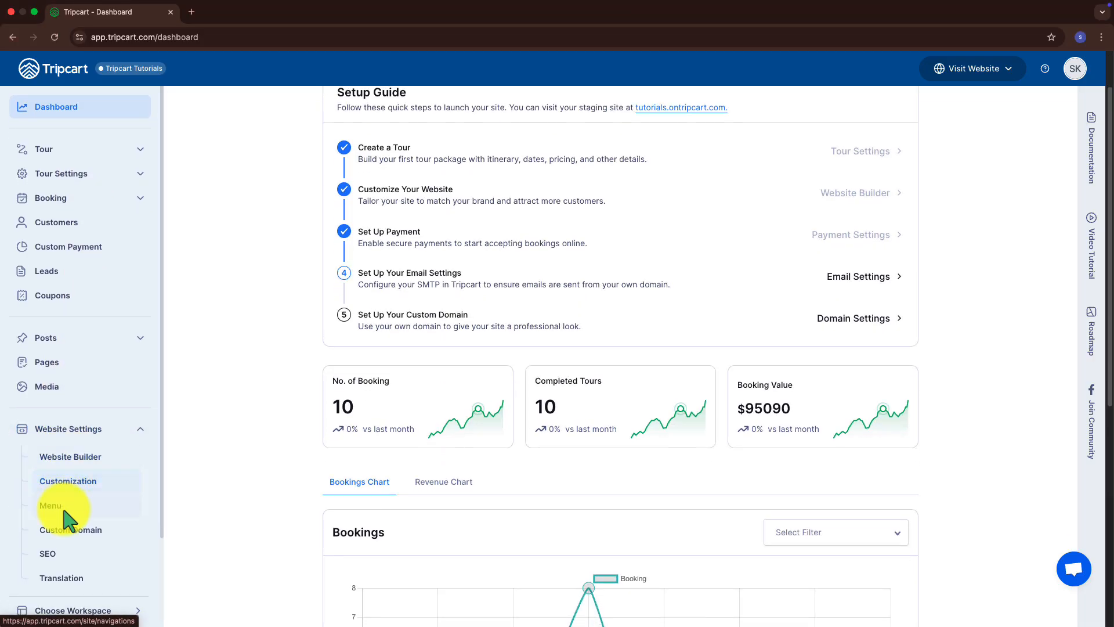
left_click(74, 578)
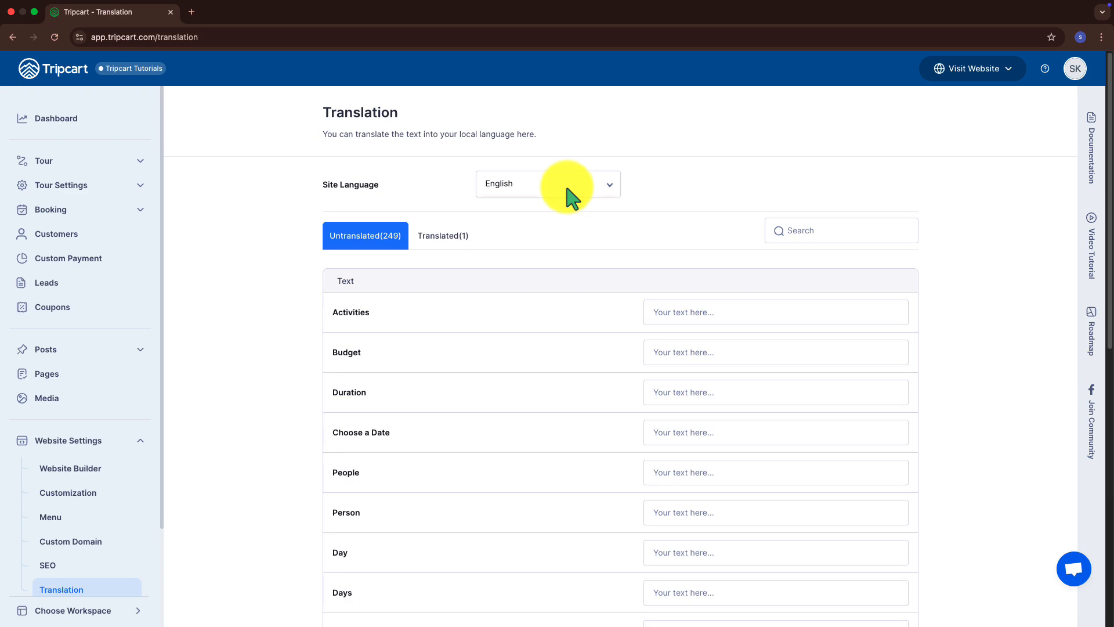
Set Site Language to Spanish, leaving 16 untranslated and 234 translated strings
left_click(607, 191)
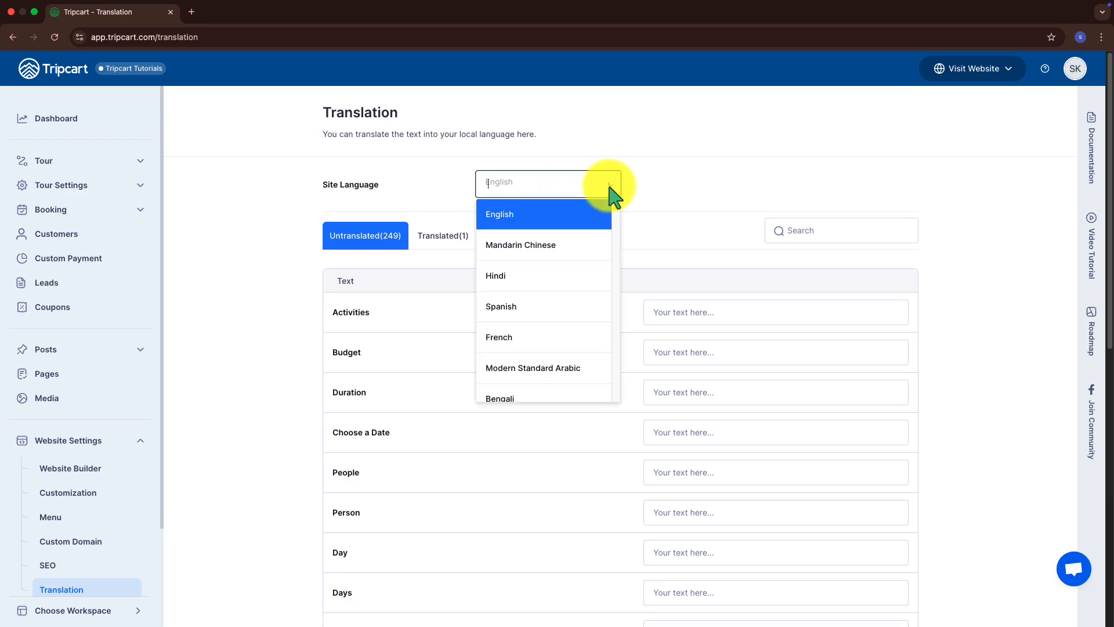
scroll(552, 278, "down", 5)
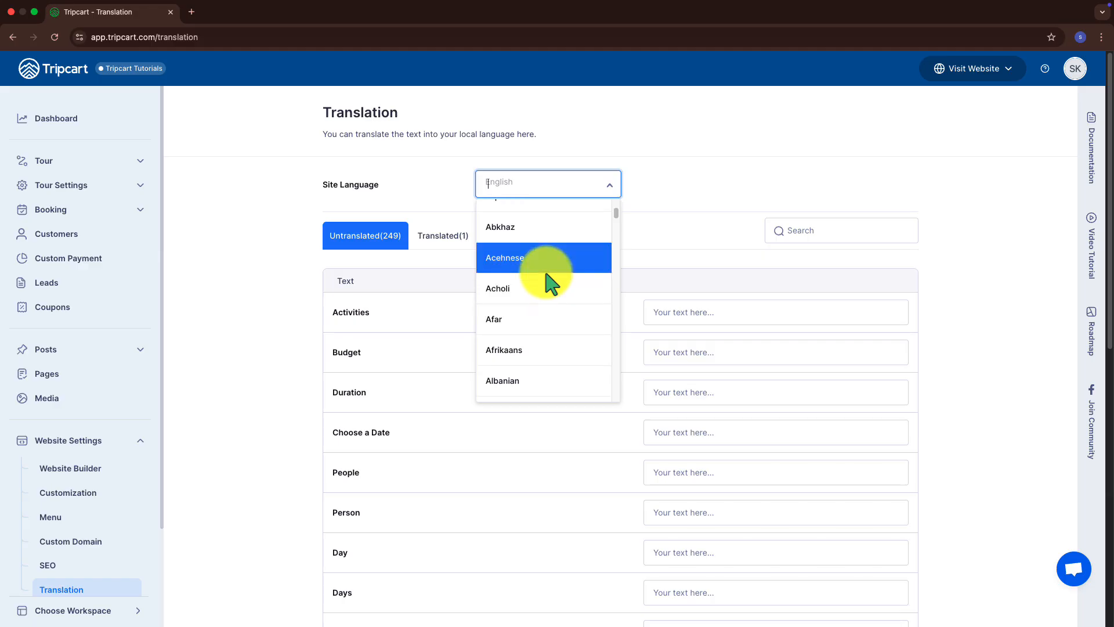
scroll(543, 270, "up", 5)
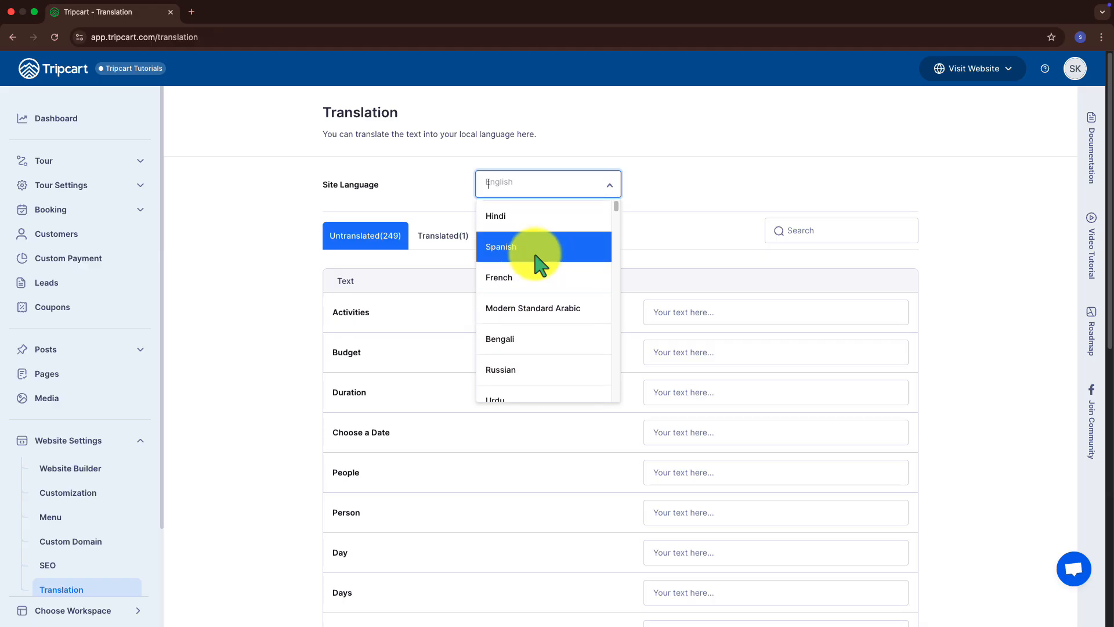
left_click(540, 255)
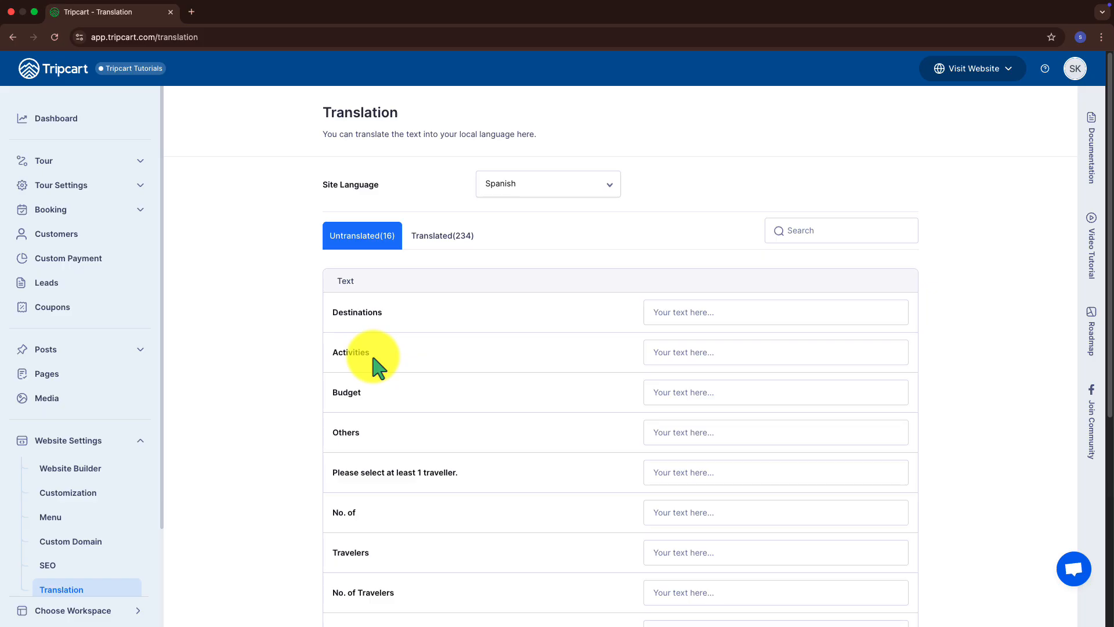
Translate Destinations, Activities and Budget as Des…, Actividades and Presupuesto, then reload the page
left_click(659, 319)
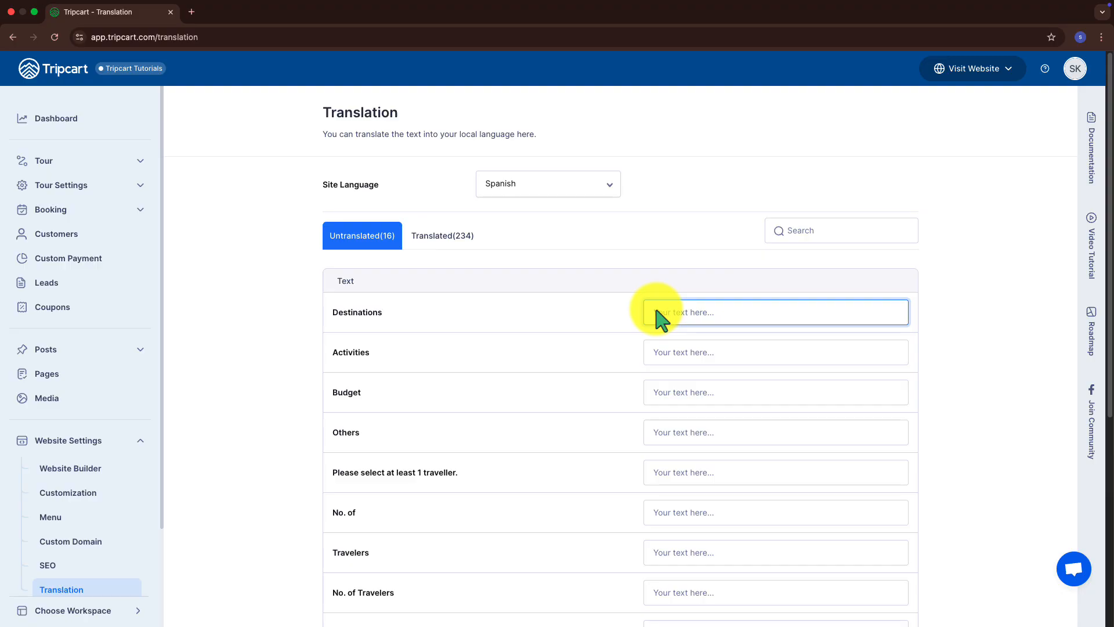
type("Destinos")
left_click(681, 352)
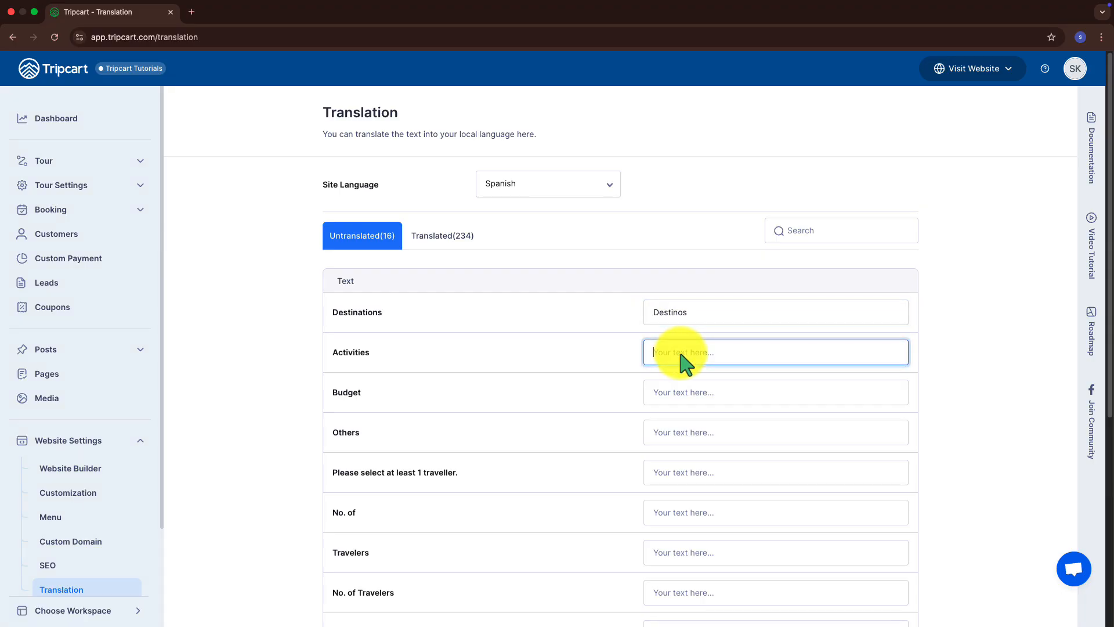
type("Actividades")
left_click(689, 391)
type("Pre")
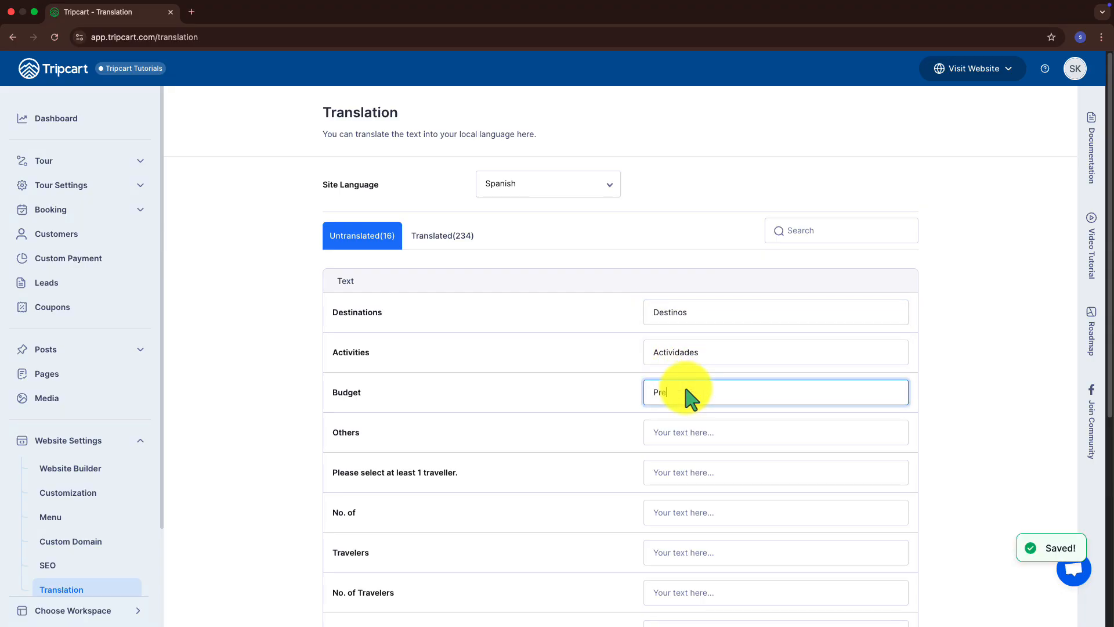
type("supuesto")
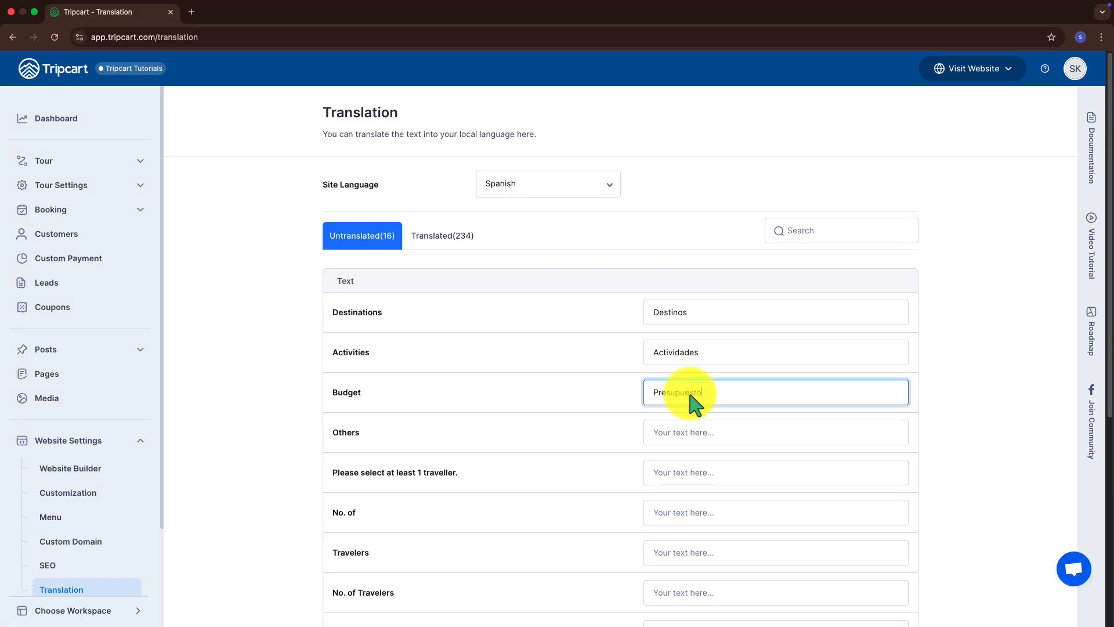
left_click(703, 429)
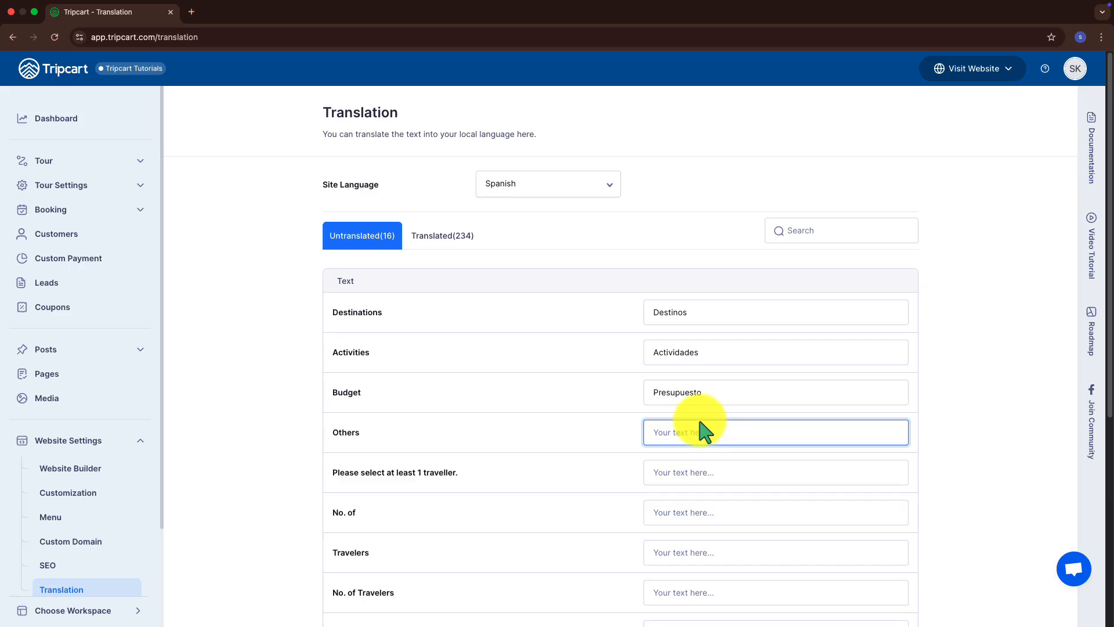
left_click(54, 37)
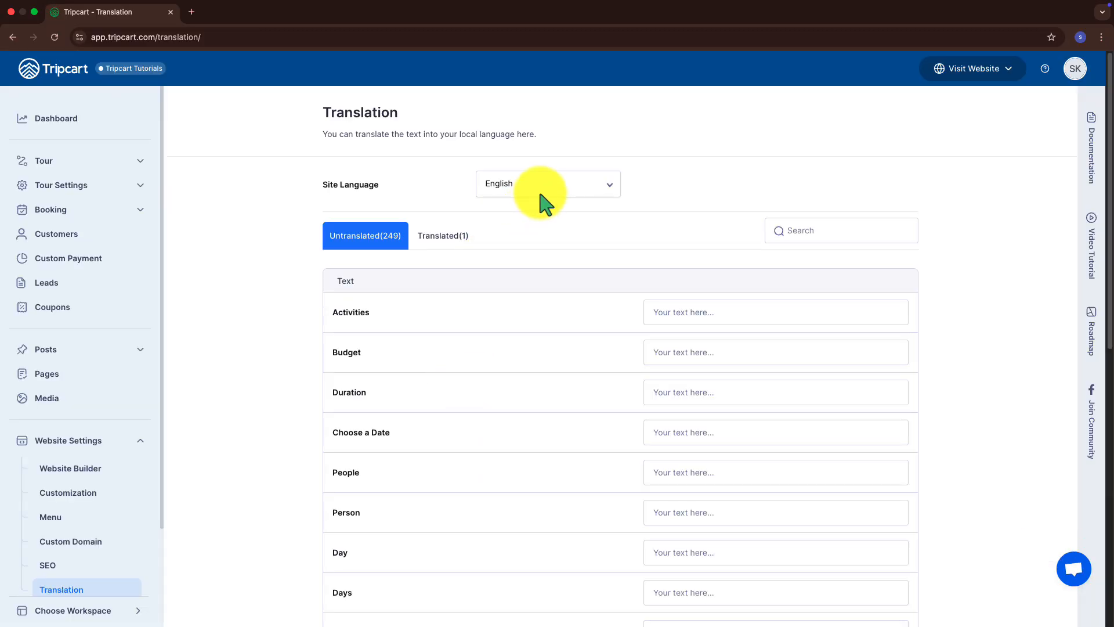
Switch back to Spanish and list the Translated strings, checking Destinos and Actividades
left_click(542, 186)
left_click(542, 304)
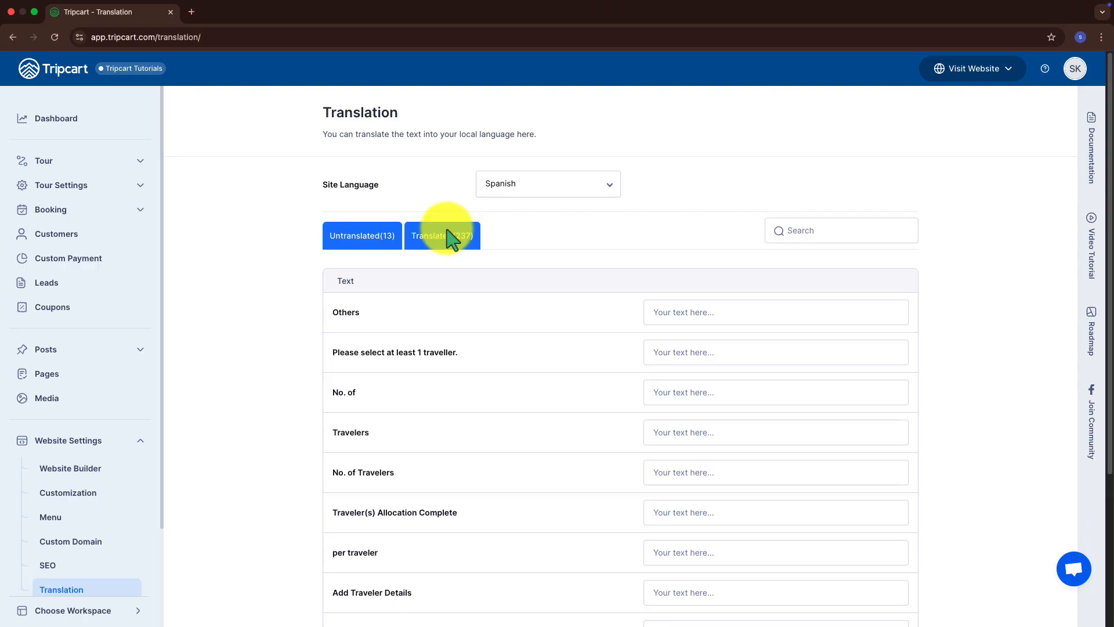
left_click(451, 238)
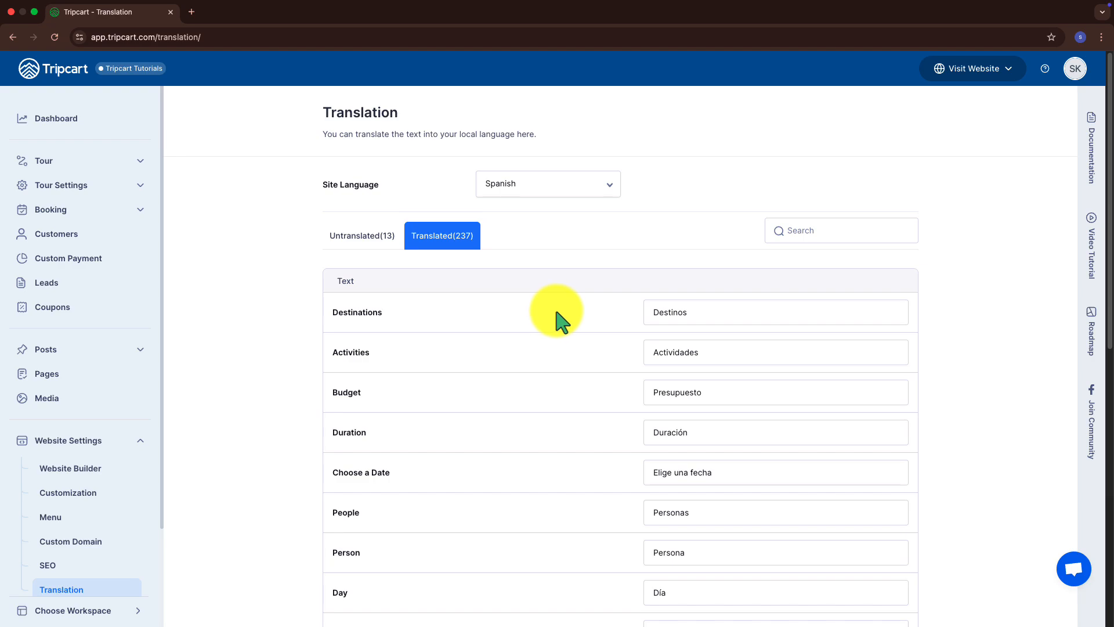
double_click(689, 313)
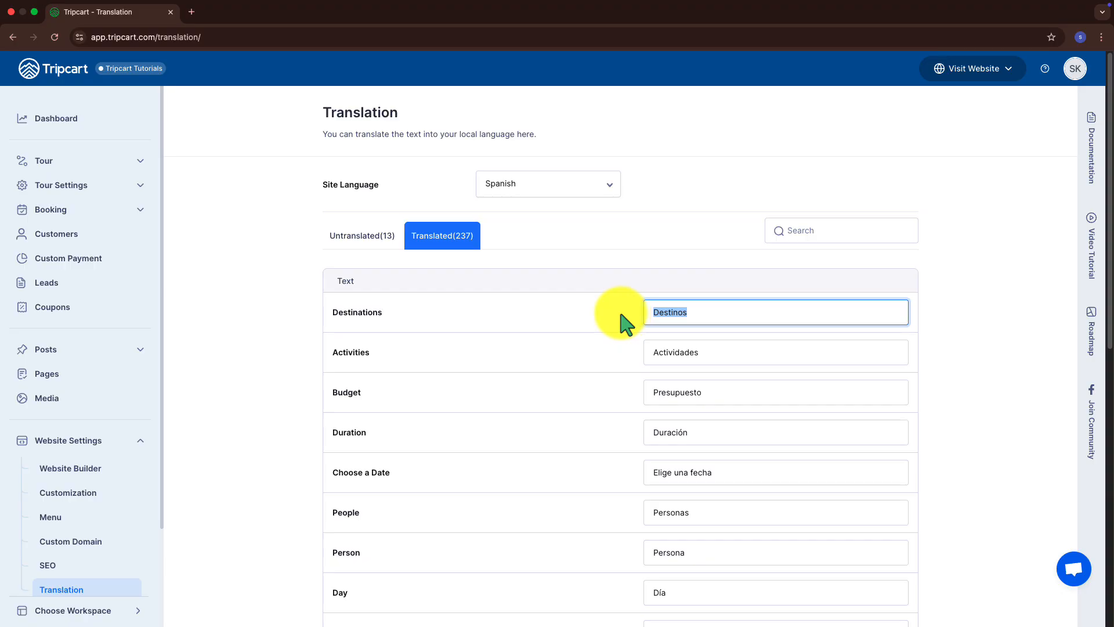
left_click(737, 371)
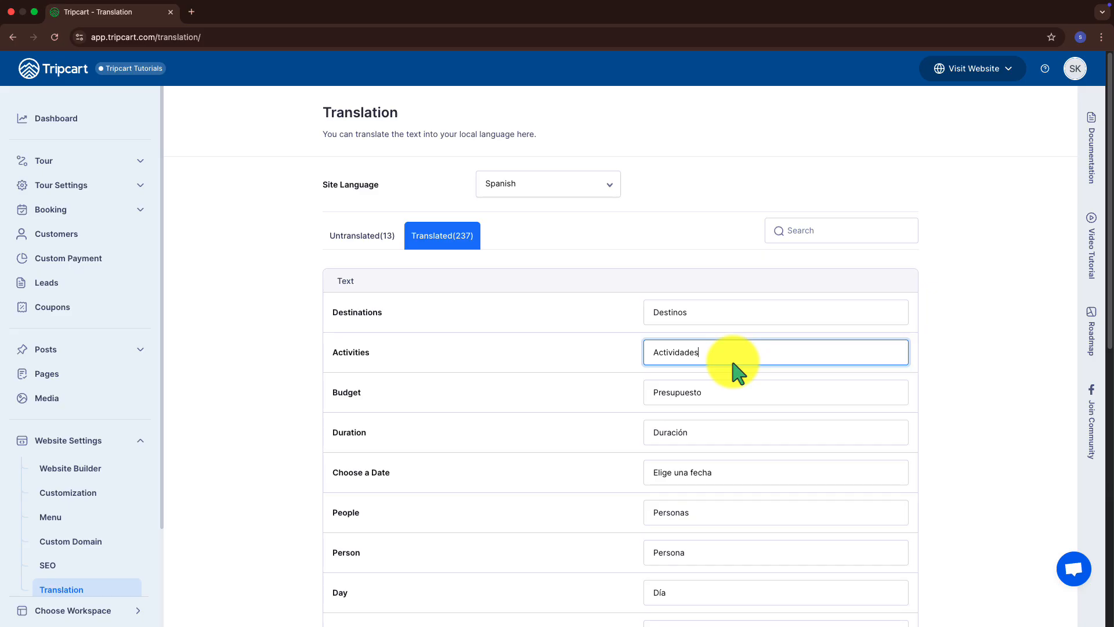
left_click(780, 240)
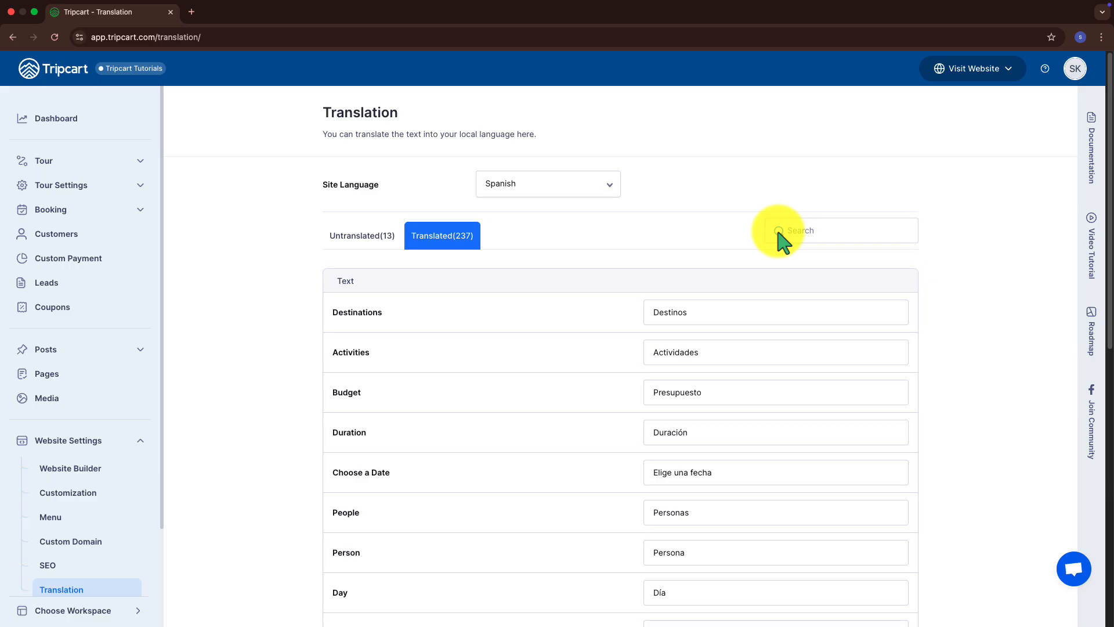
Search translations for 'Tour' and select the Viaje translation of tour
left_click(798, 241)
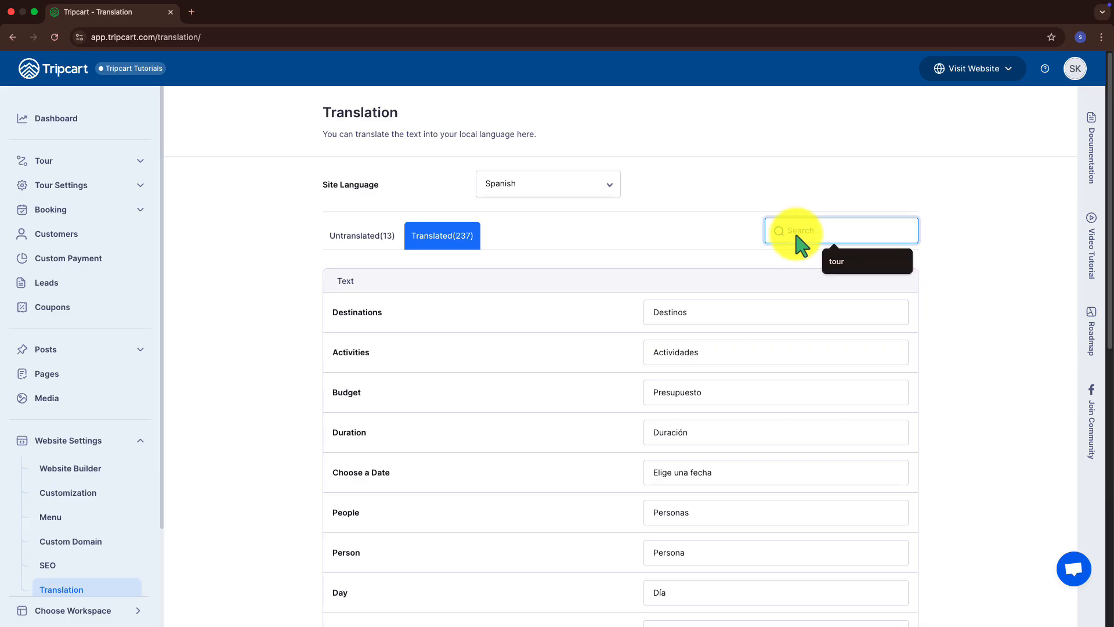
type("Tour")
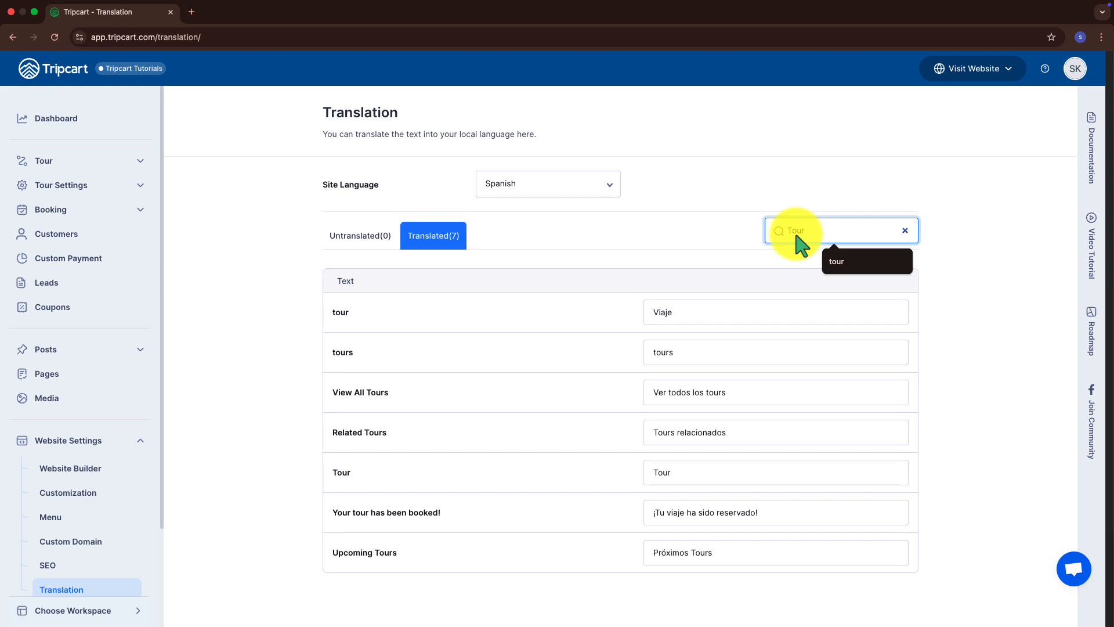
left_click(749, 319)
left_click_drag(704, 311, 628, 297)
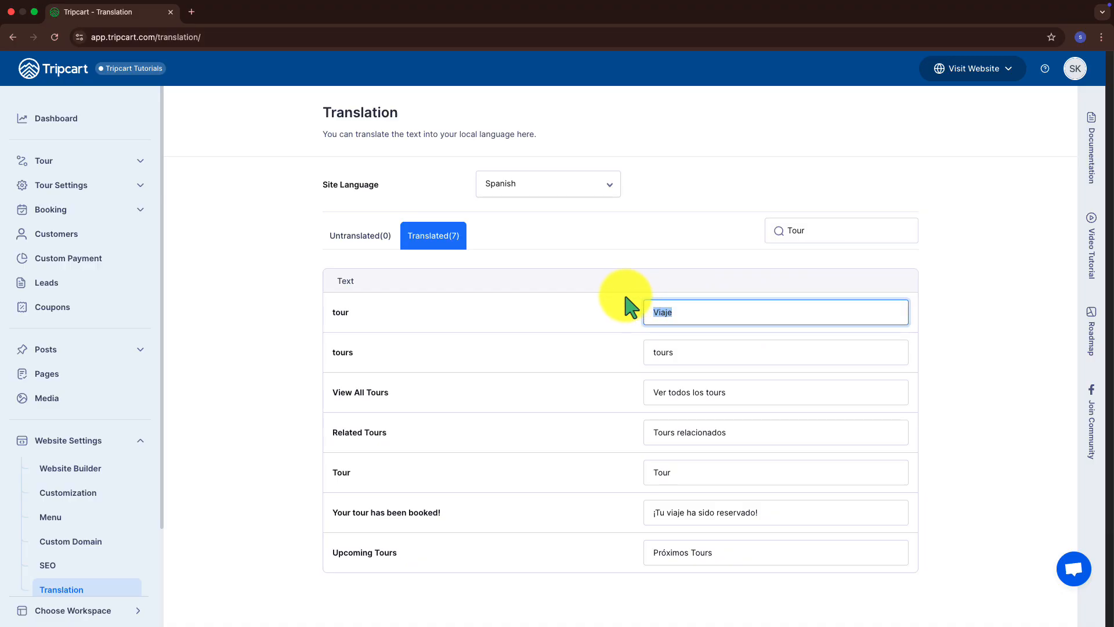
left_click(589, 189)
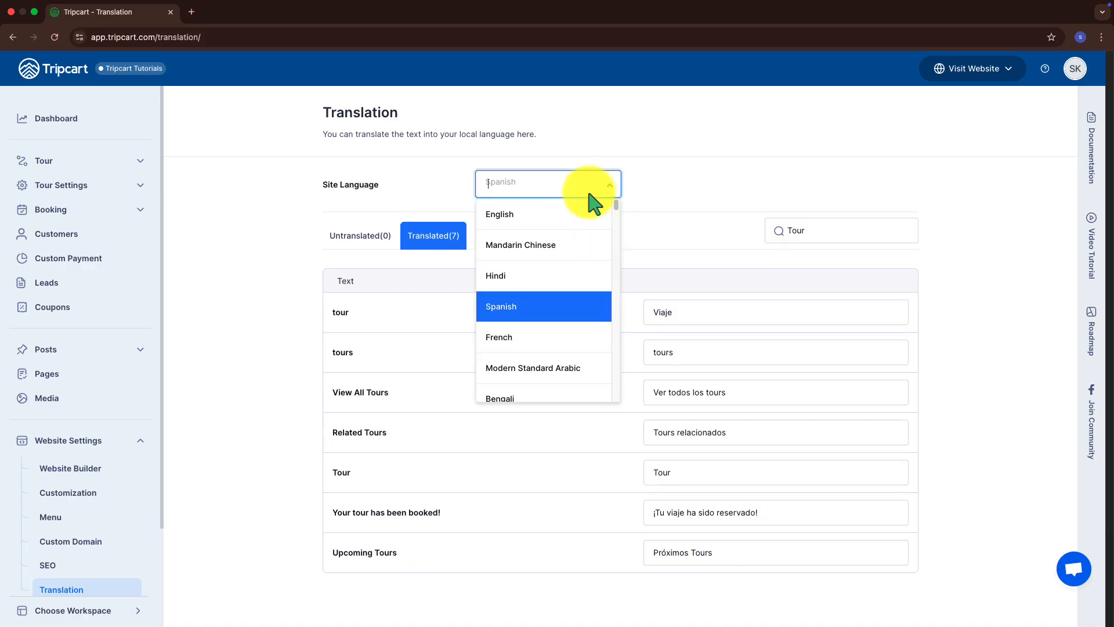
Switch the site language to French and view the Voyage translation of tour
left_click(548, 343)
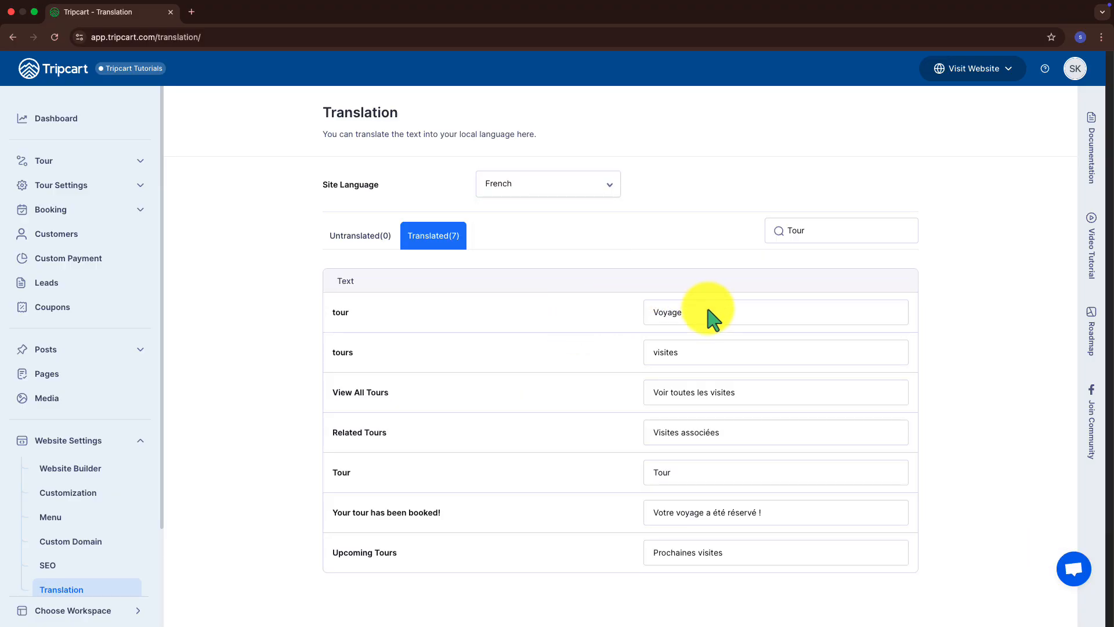
left_click_drag(696, 313, 632, 320)
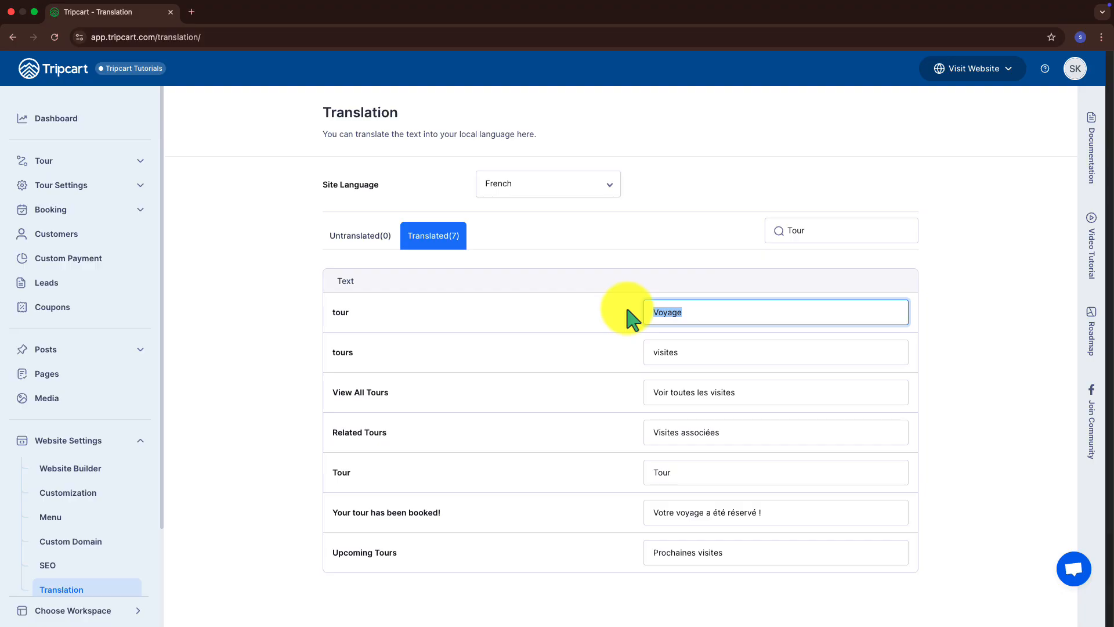
left_click(633, 319)
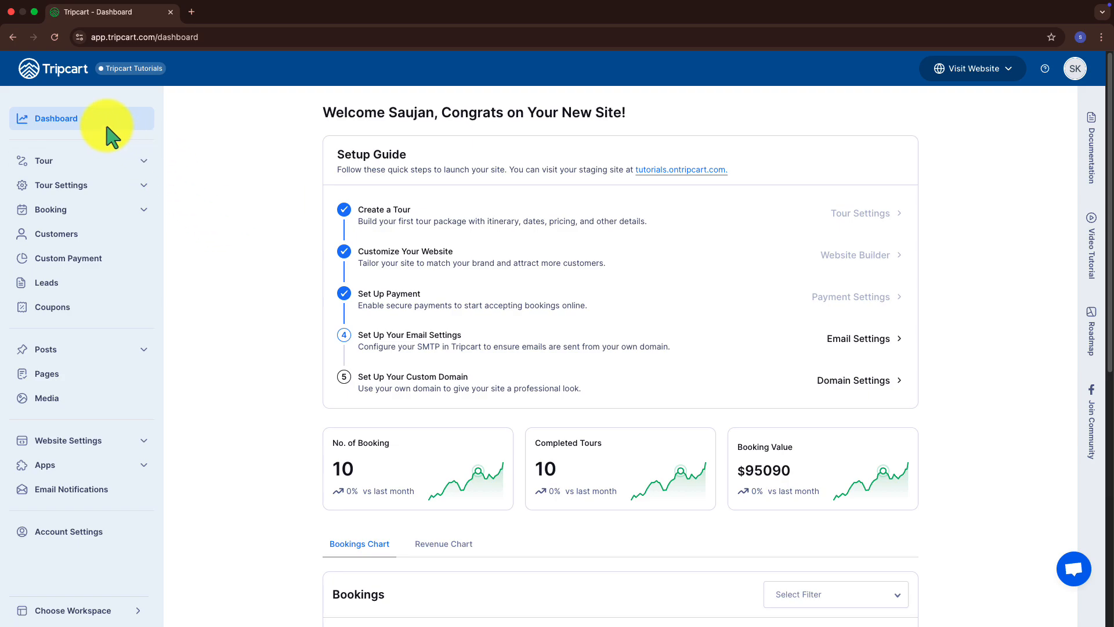
Open the Florence Tours tour for editing from the All Tours list
left_click(102, 165)
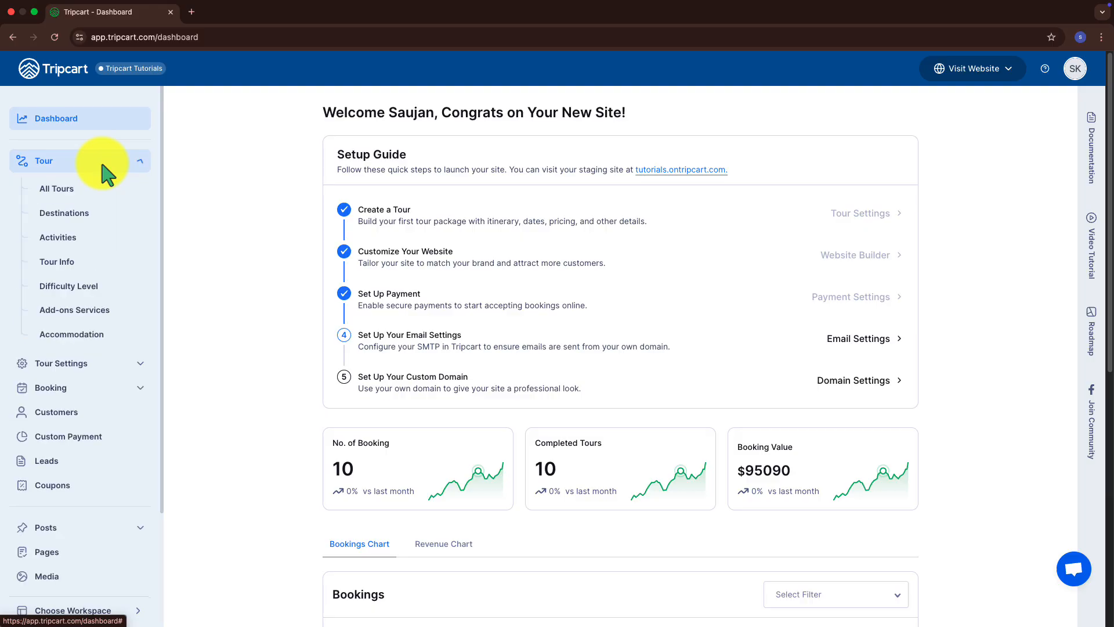
left_click(100, 197)
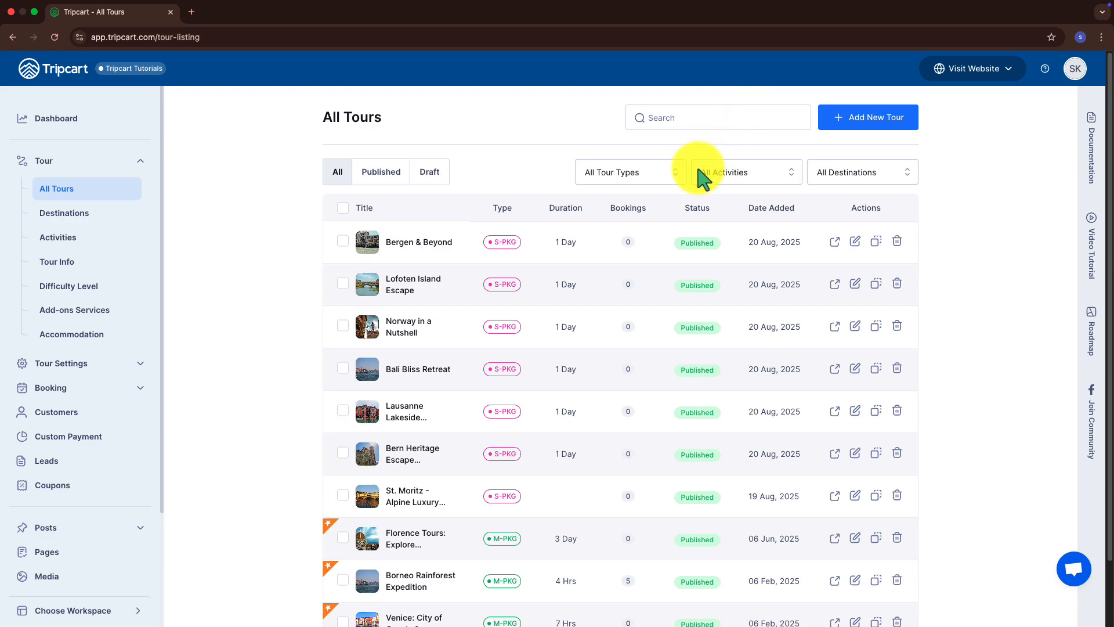
left_click(855, 538)
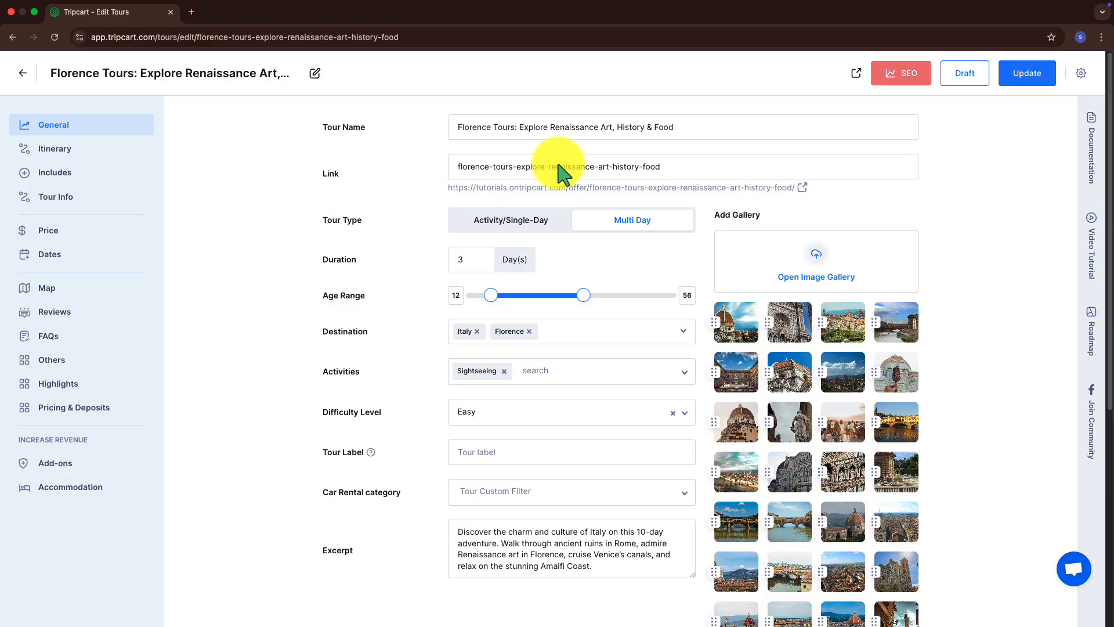
left_click(567, 140)
left_click(604, 576)
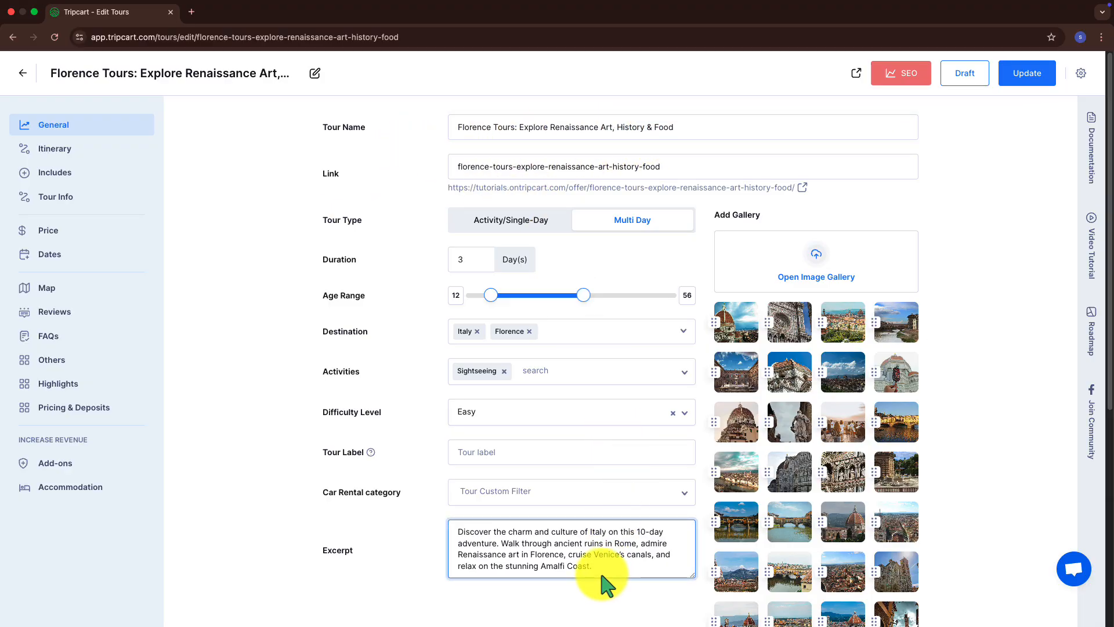
Add 'nd' after 'memories' in the description, update the tour, and view its Itinerary
scroll(603, 574, "down", 6)
left_click(481, 435)
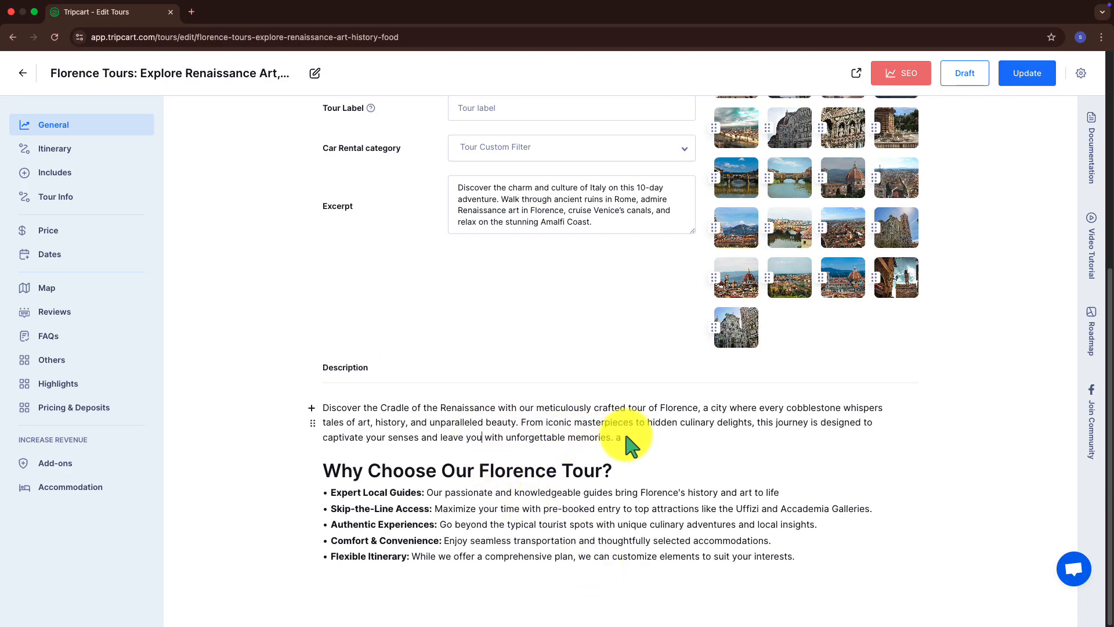
type("nd")
left_click(1021, 74)
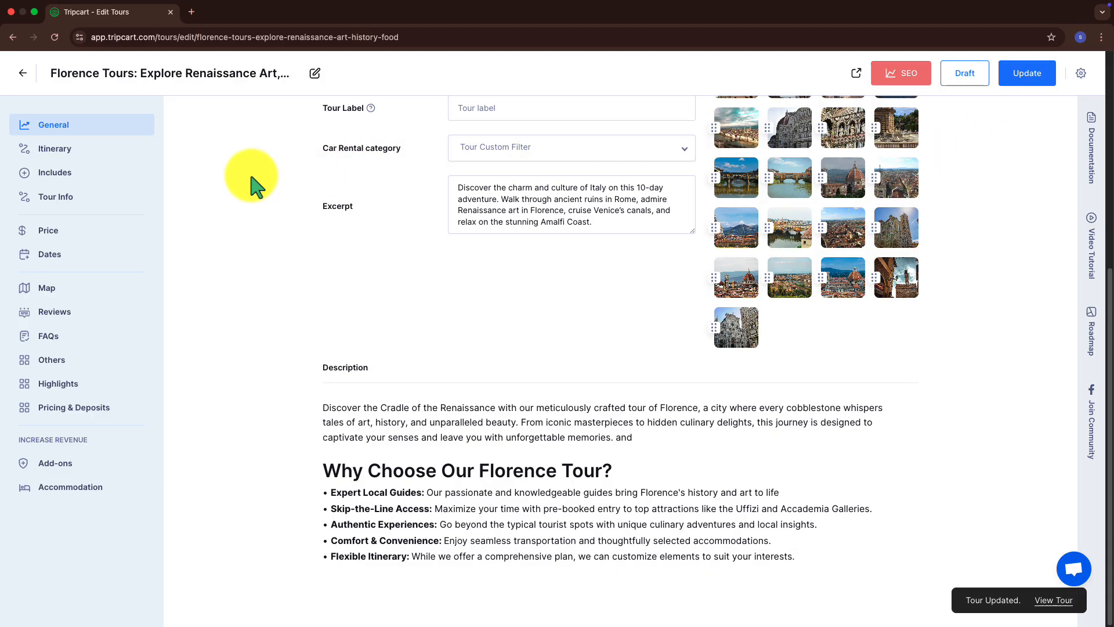
left_click(114, 148)
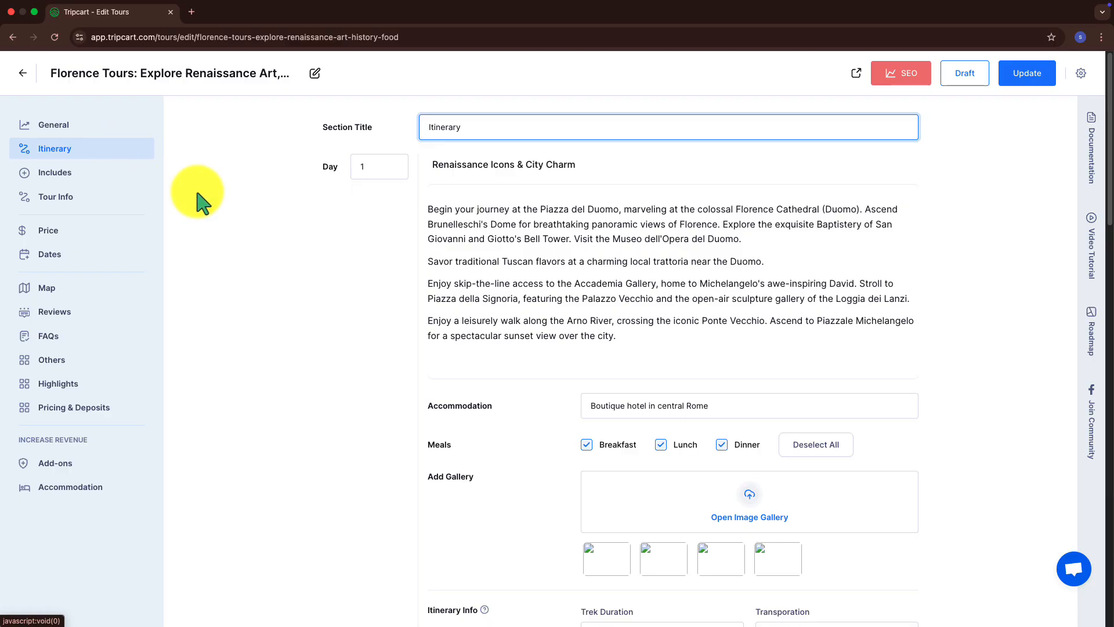
Review the Day 2 itinerary text and the Includes/Excludes lists, then save the tour
scroll(624, 325, "down", 8)
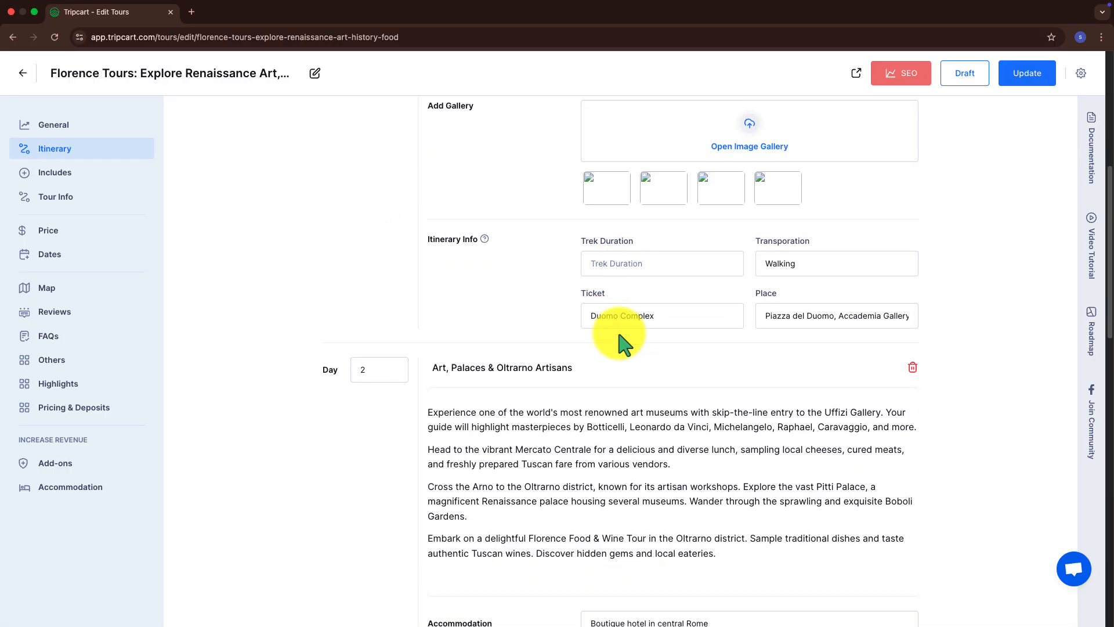
left_click(584, 418)
left_click_drag(718, 455, 453, 303)
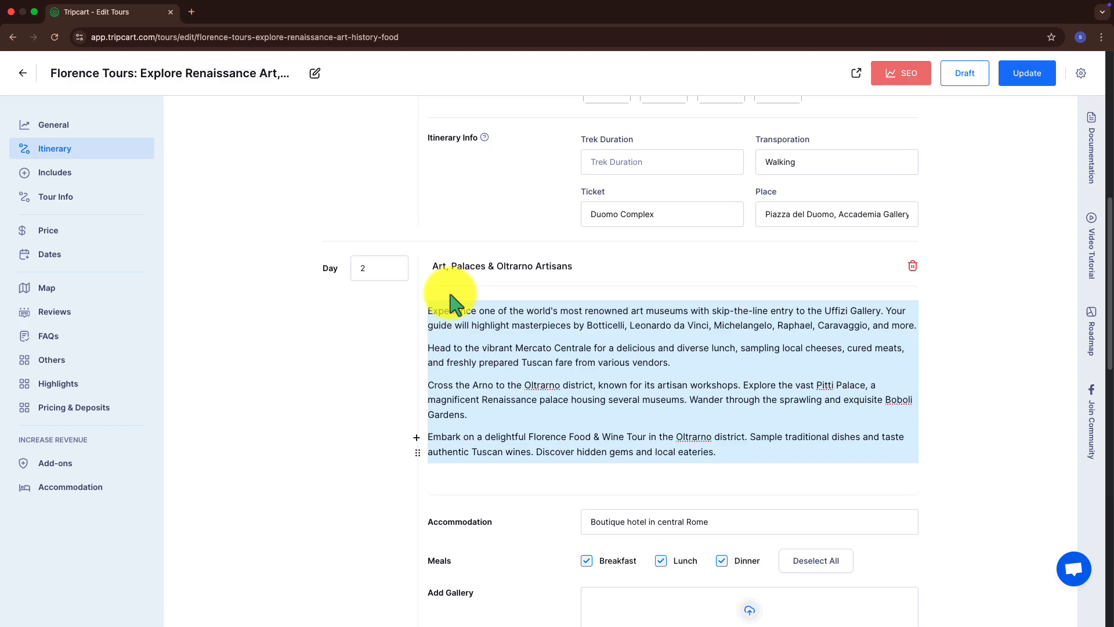
left_click(118, 173)
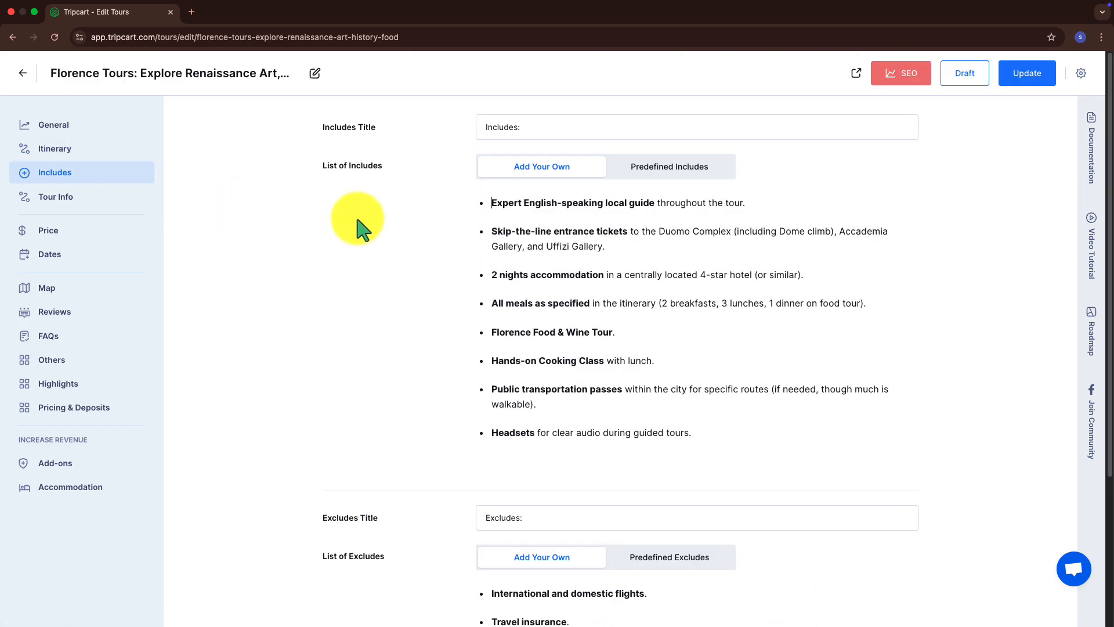
left_click_drag(497, 236, 590, 373)
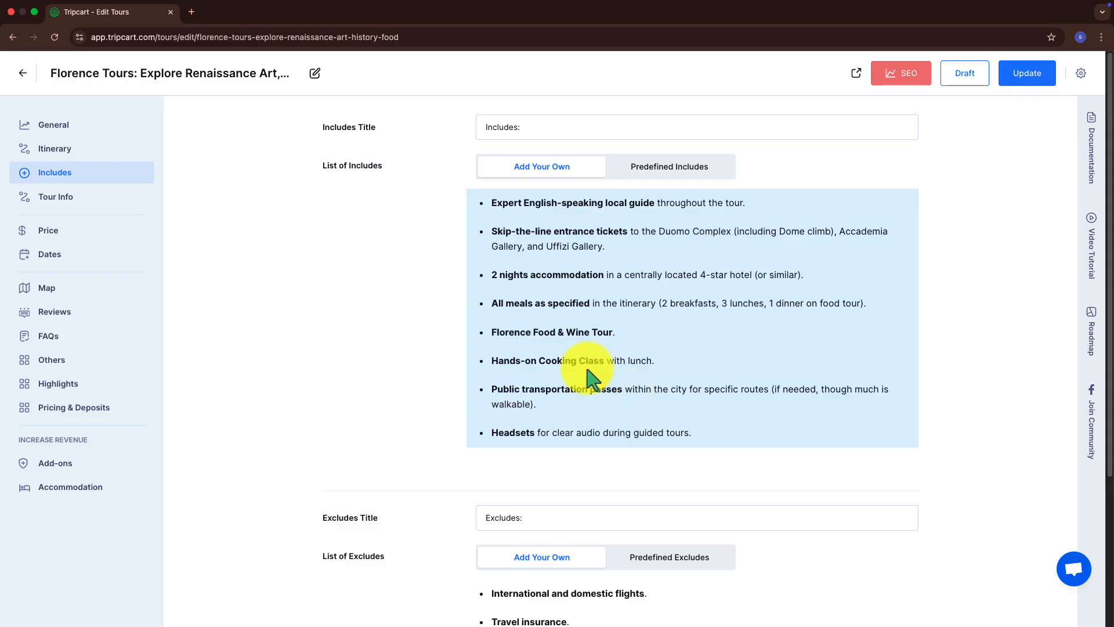
scroll(547, 364, "down", 3)
scroll(548, 365, "down", 1)
left_click_drag(487, 398, 678, 560)
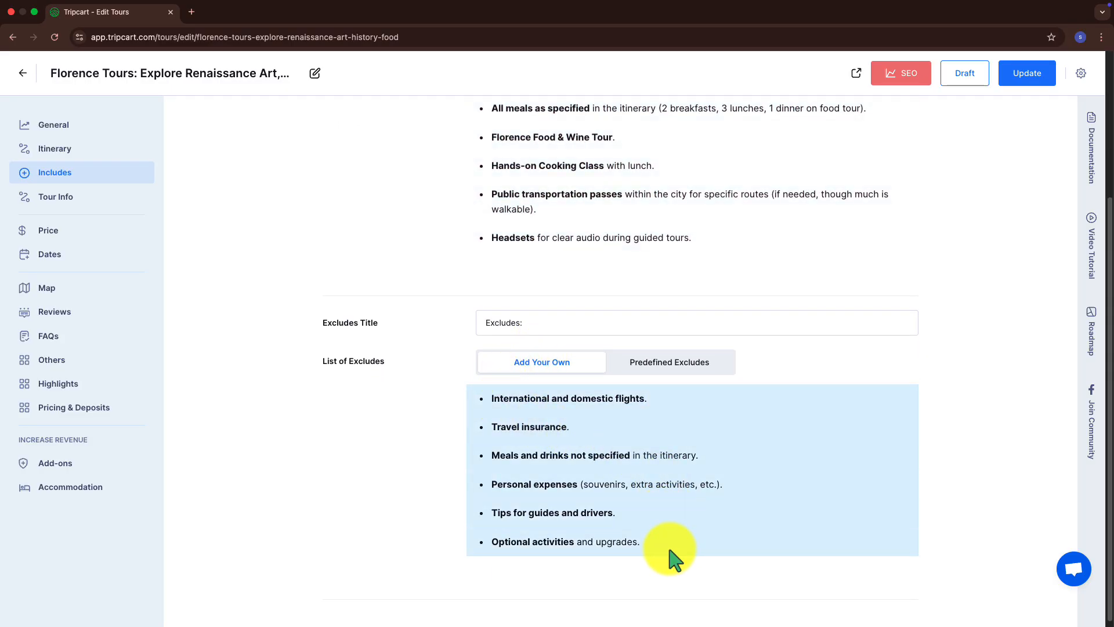
left_click(355, 486)
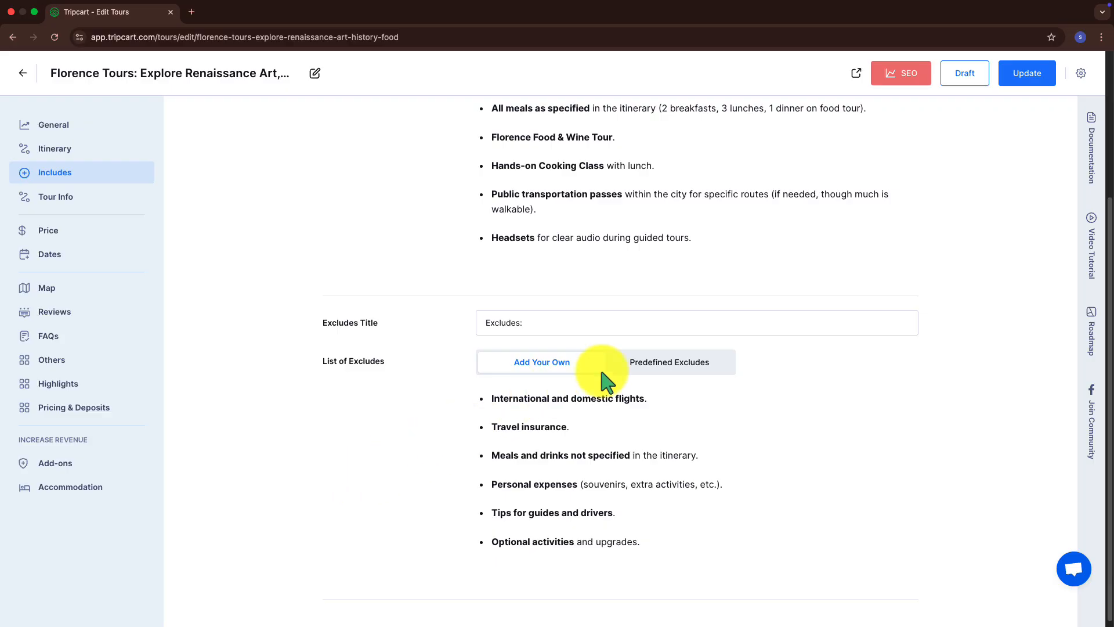
left_click(1050, 81)
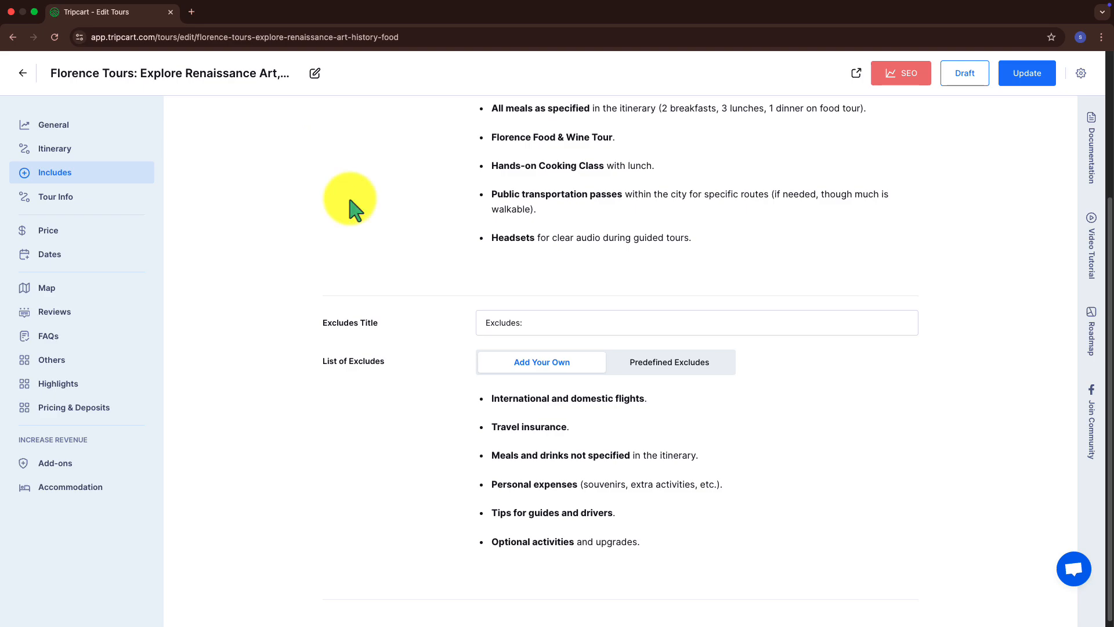
Look over the Tour Info section, then exit the editor to the tours list
left_click(67, 198)
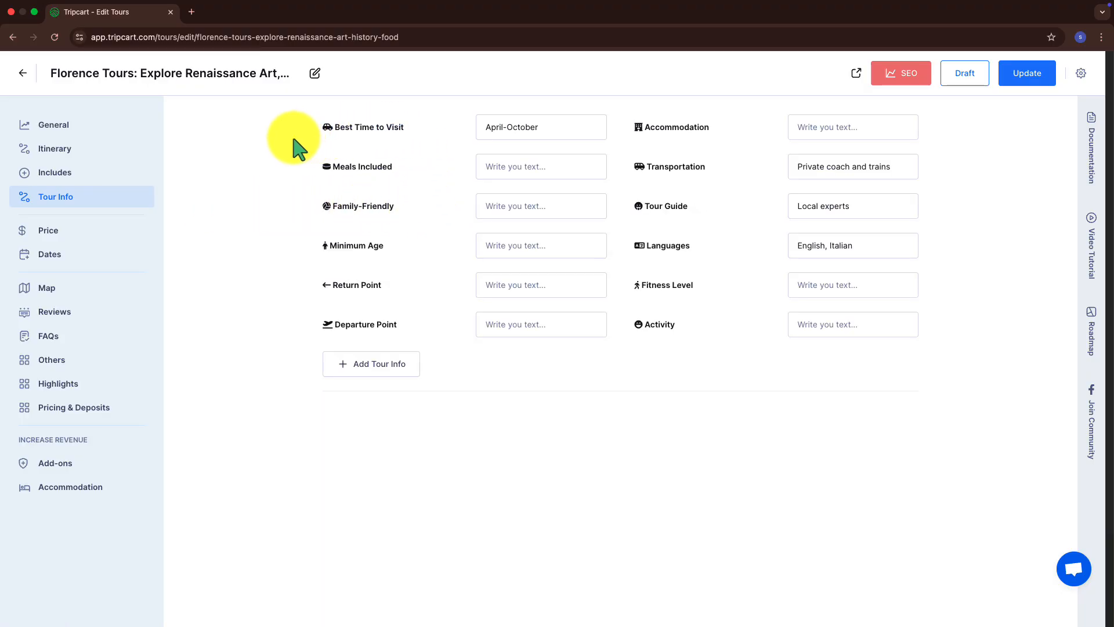
left_click_drag(293, 138, 346, 132)
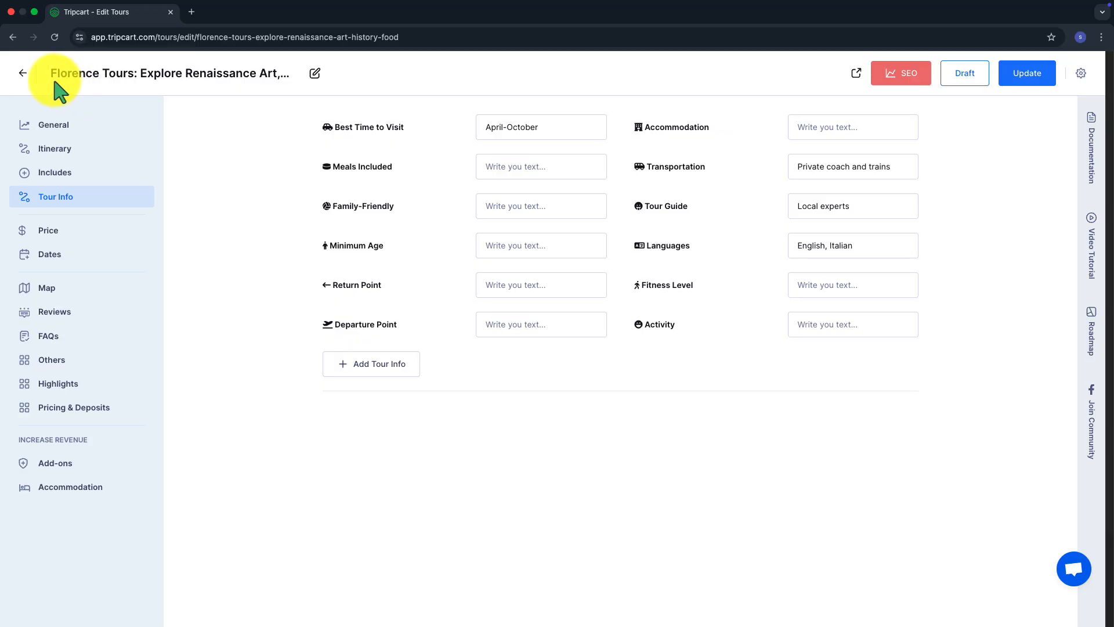
left_click(24, 73)
In Tour > Tour Info, rename Duration to Duracion and Age Range to Rango de edad
left_click(23, 75)
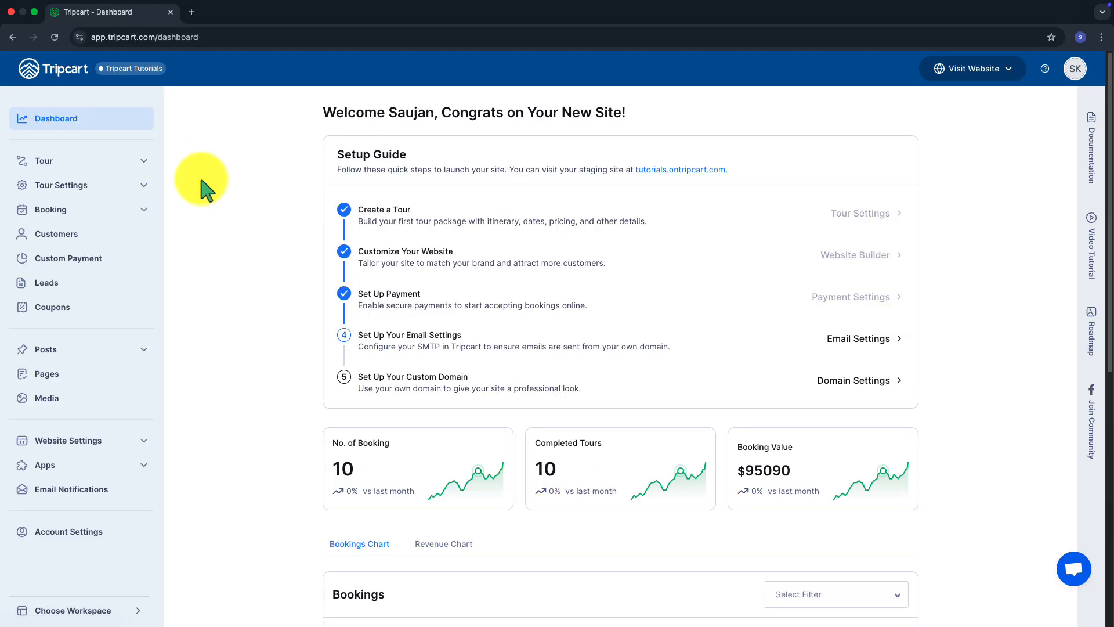
left_click(137, 162)
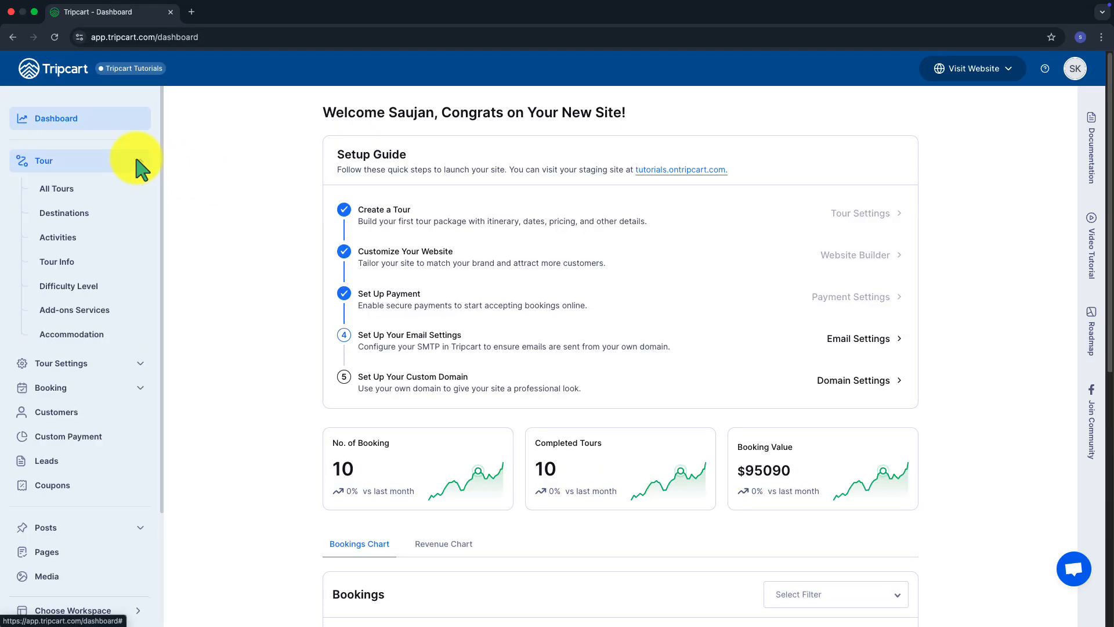
left_click(91, 261)
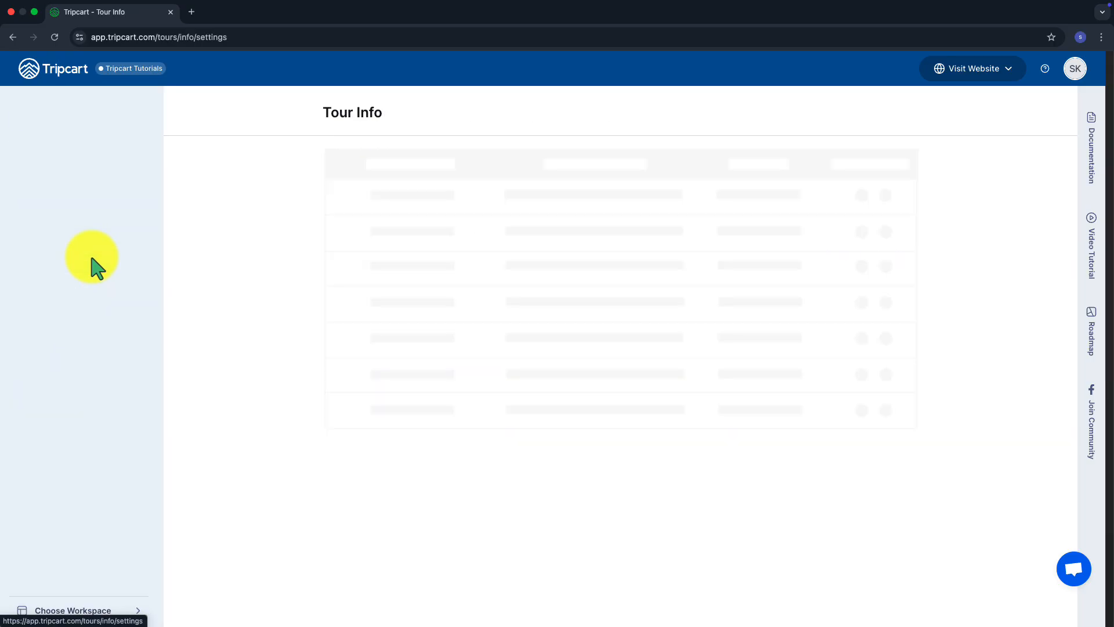
left_click(398, 208)
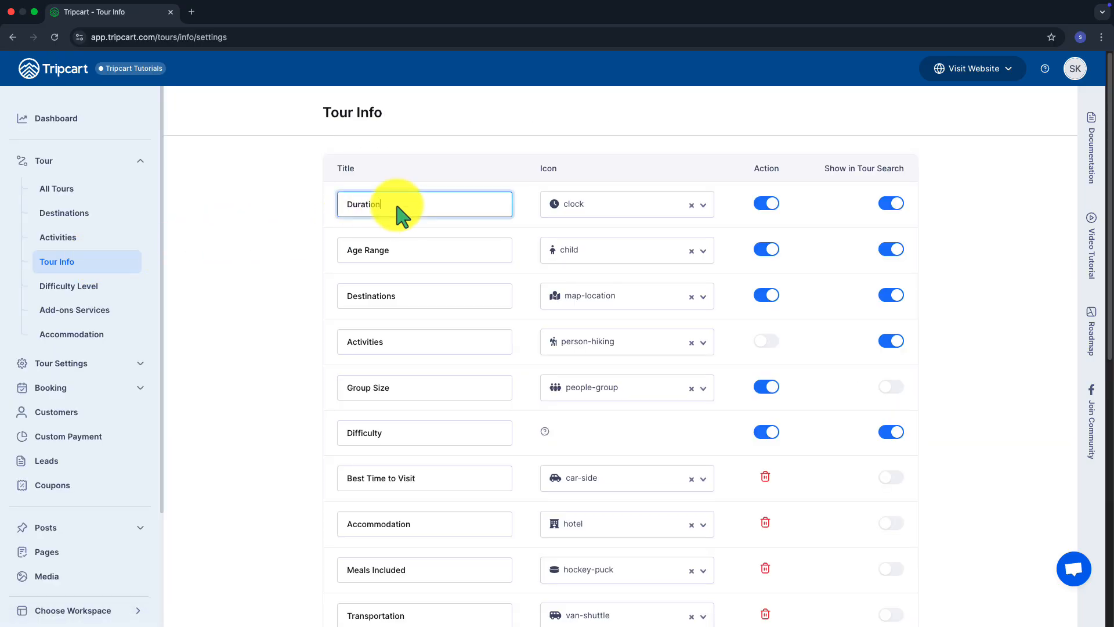
left_click_drag(398, 207, 336, 204)
type("Dura")
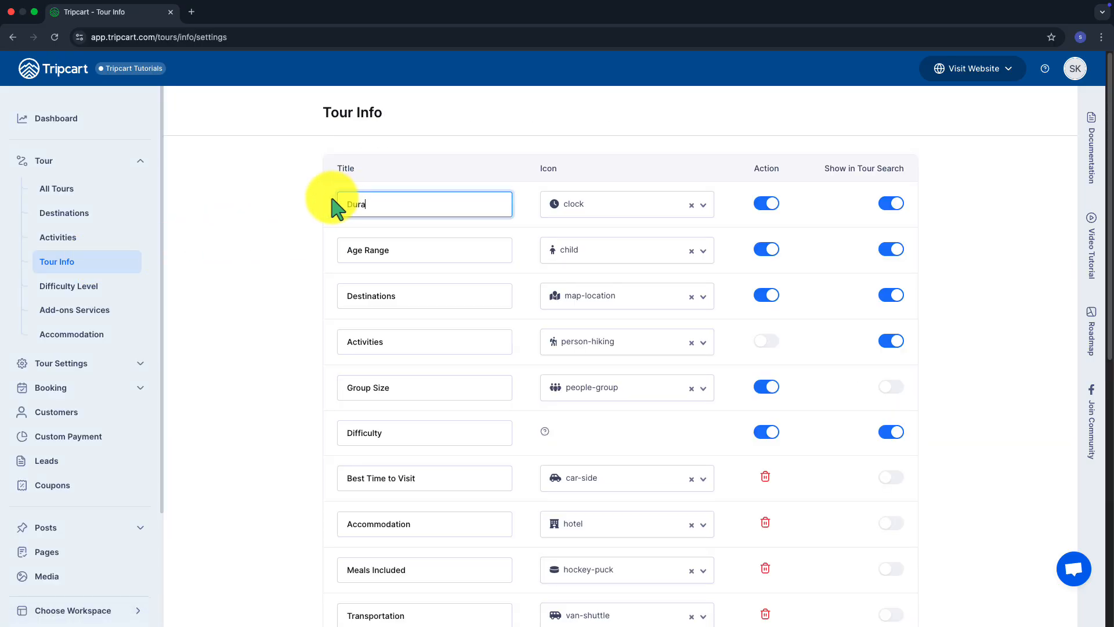
type("cion")
left_click(403, 255)
triple_click(405, 259)
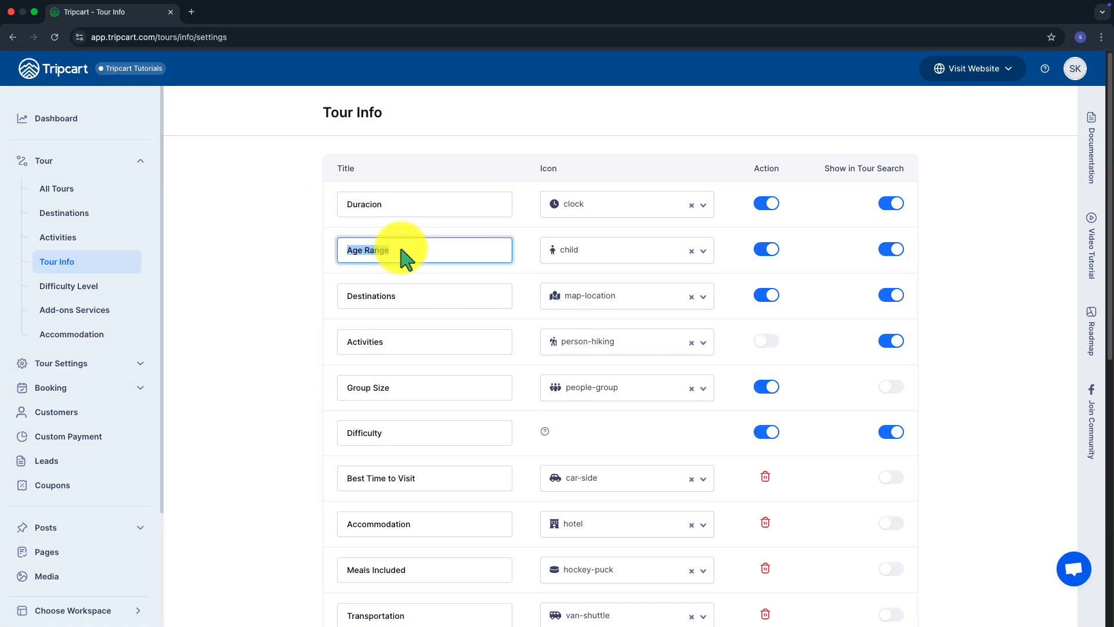
type("Rango de edad")
Rename Destinations to Destino and save the Tour Info titles
left_click(385, 301)
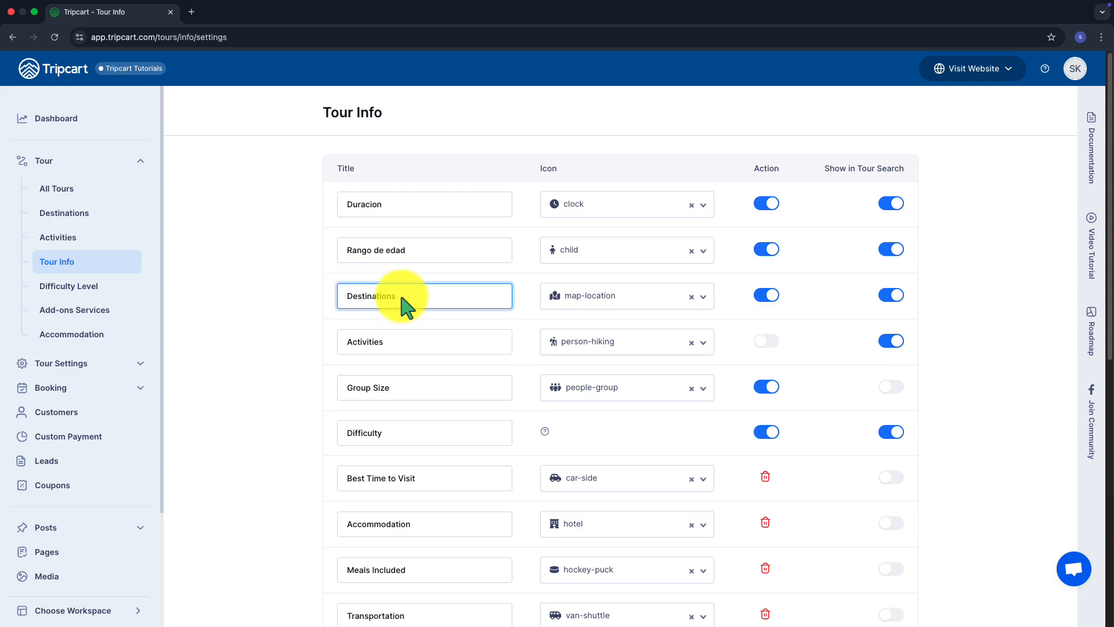
left_click_drag(403, 306, 343, 306)
type("Destino")
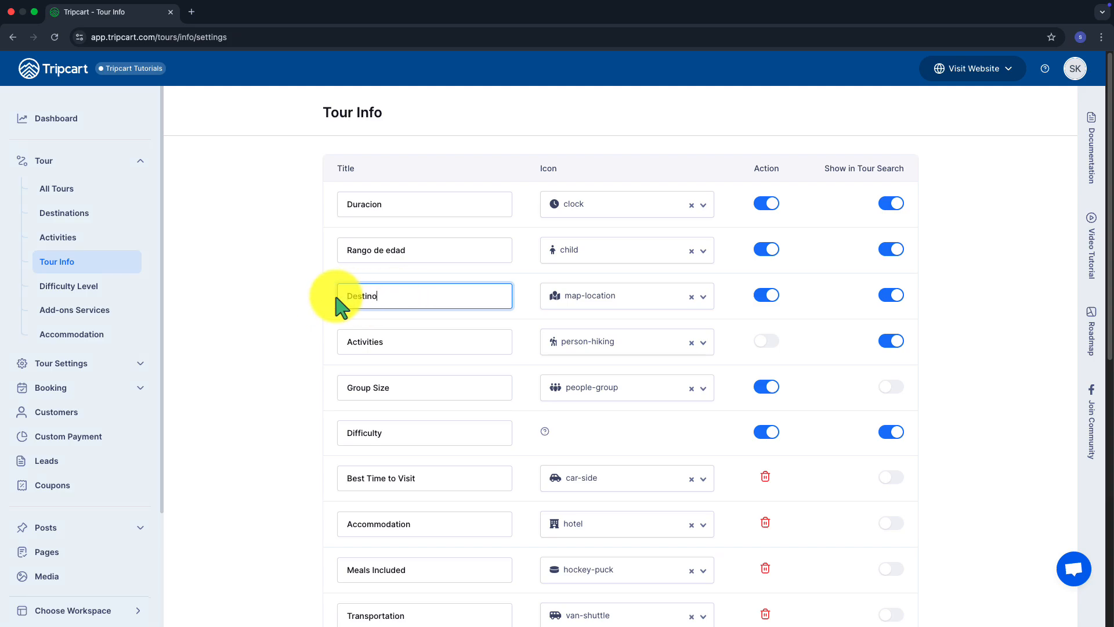
scroll(325, 348, "down", 10)
left_click(355, 601)
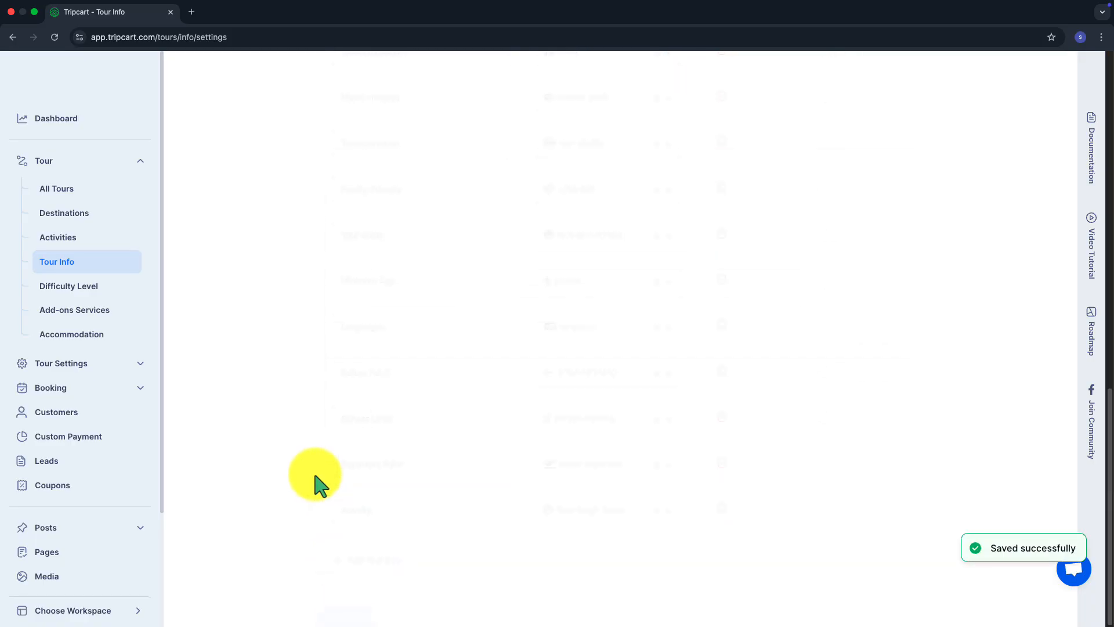
left_click(78, 107)
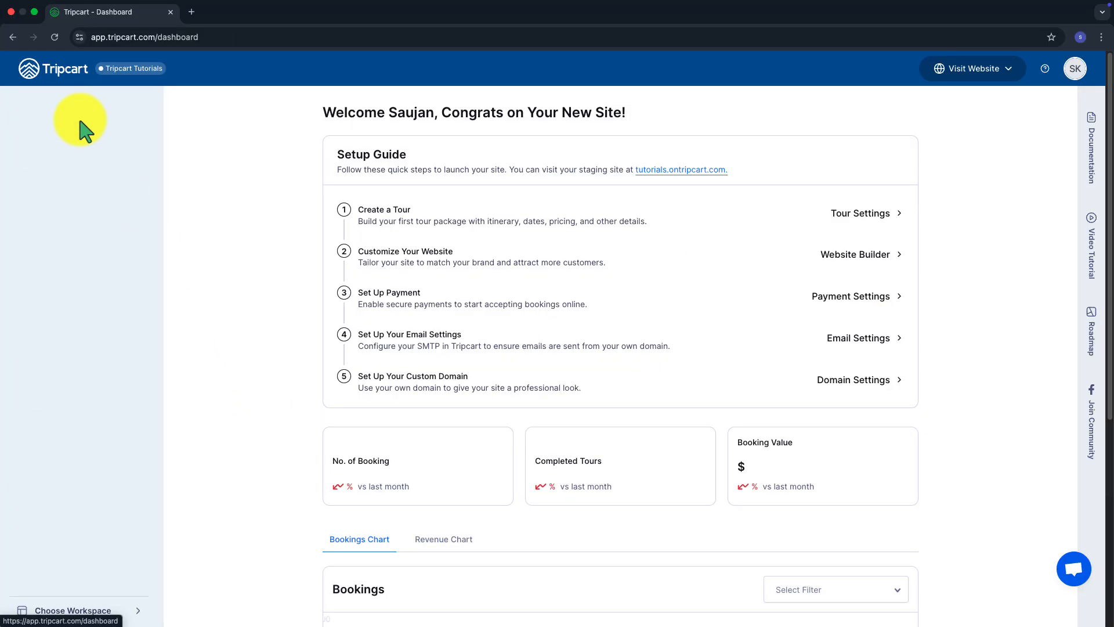
Paste the seven Spanish highlights into Tour Settings > Miscellaneous Tour Highlights and save
left_click(125, 197)
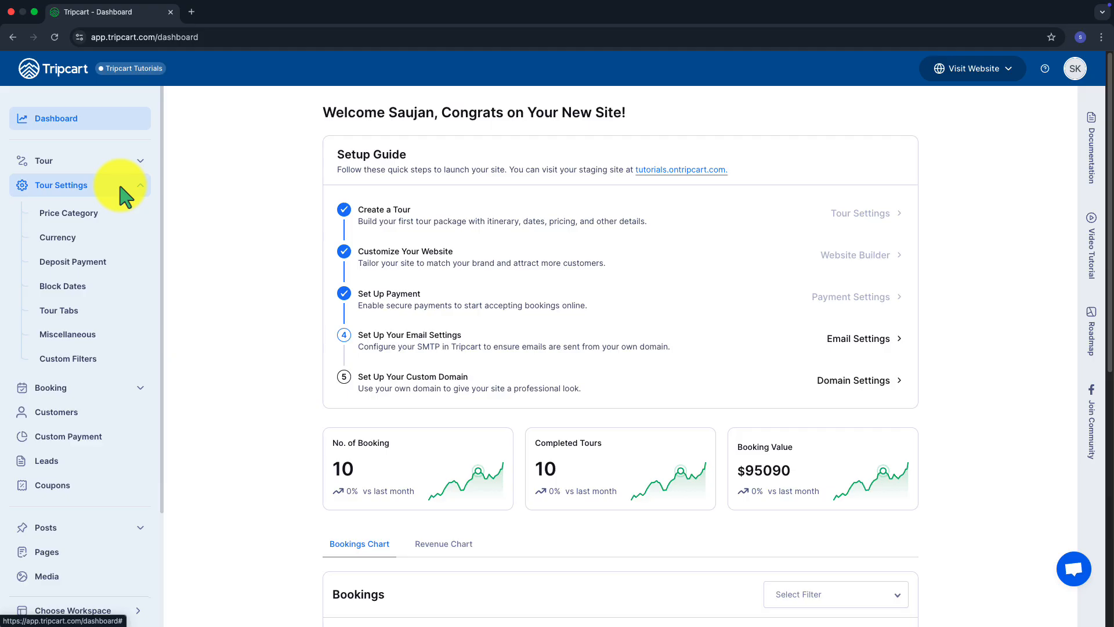
left_click(116, 335)
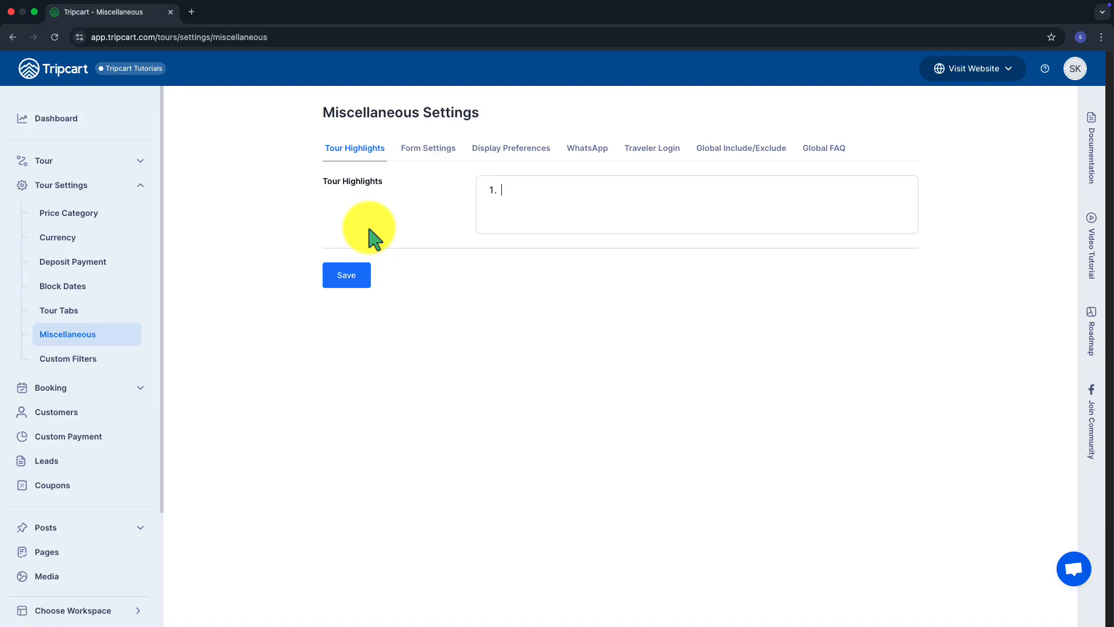
left_click(501, 209)
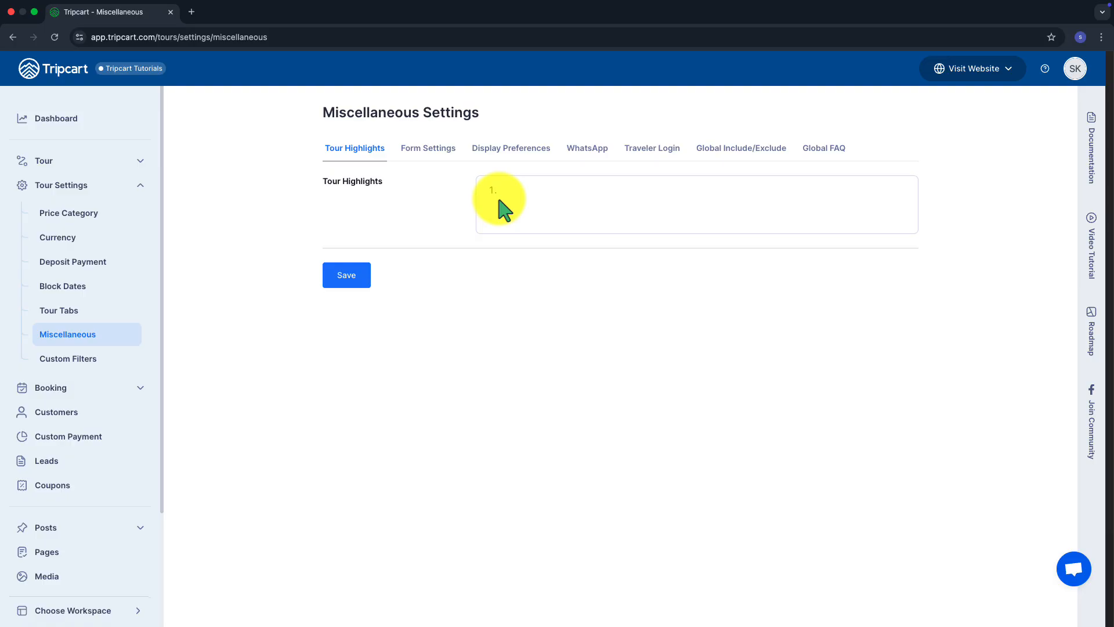
type("Visita a los principales monumentos históricos Paseos panorámicos por la ciudad Experiencias culturales auténticas Degustación de gastronomía local Excursiones guiadas por expertos Actividades al aire libre y aventuras Tiempo libre para explorar a tu propio ritmo")
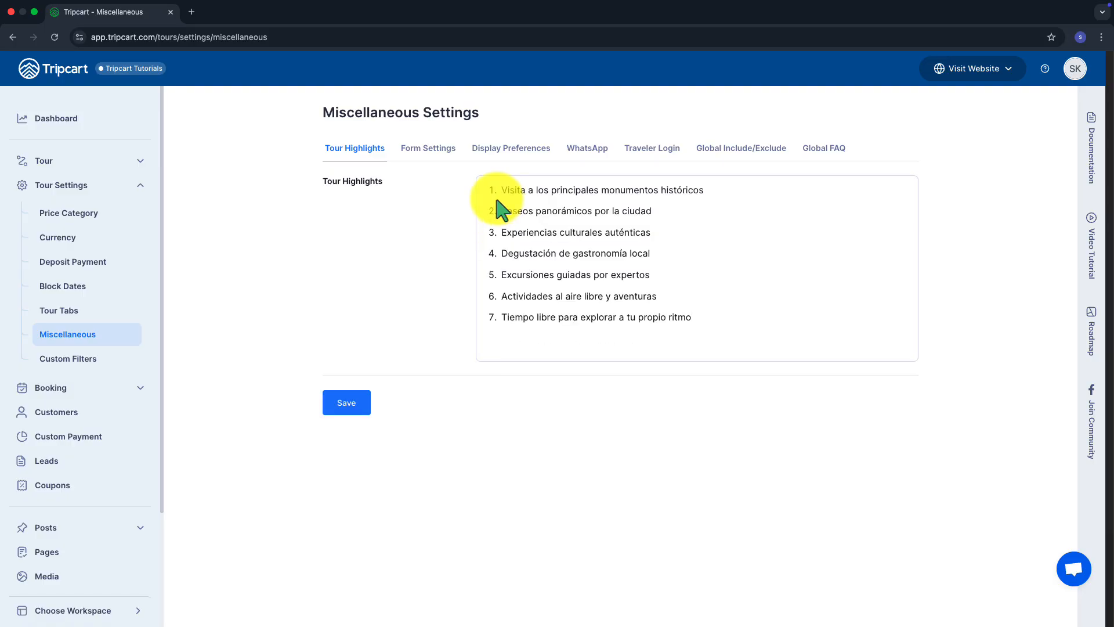
left_click(360, 401)
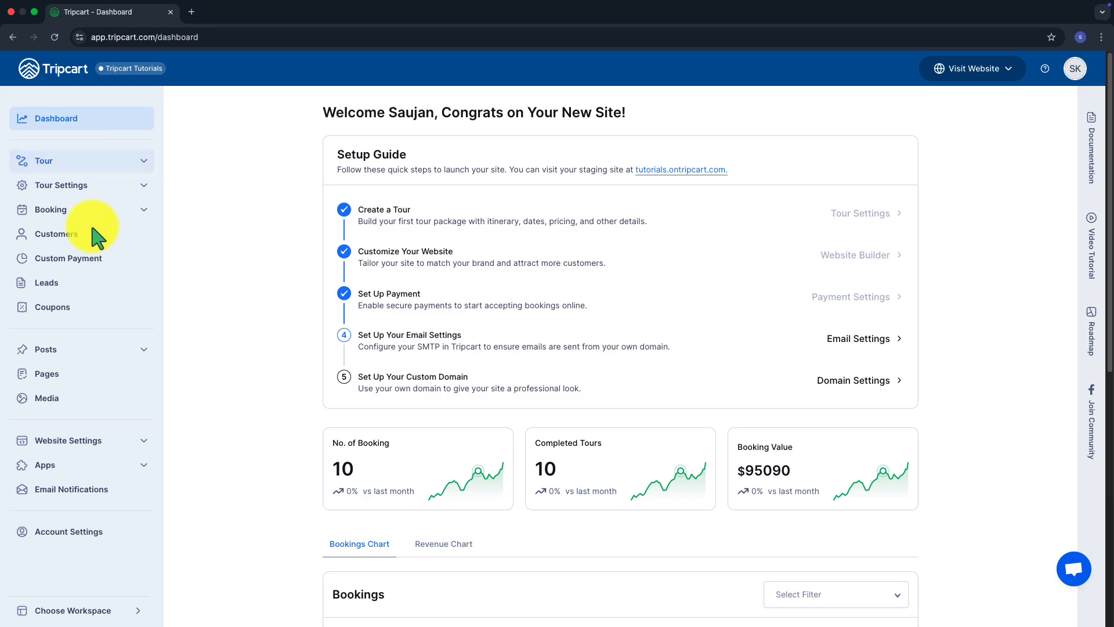
Open the Menu page under Website Settings to see the Primary Menu
left_click(27, 442)
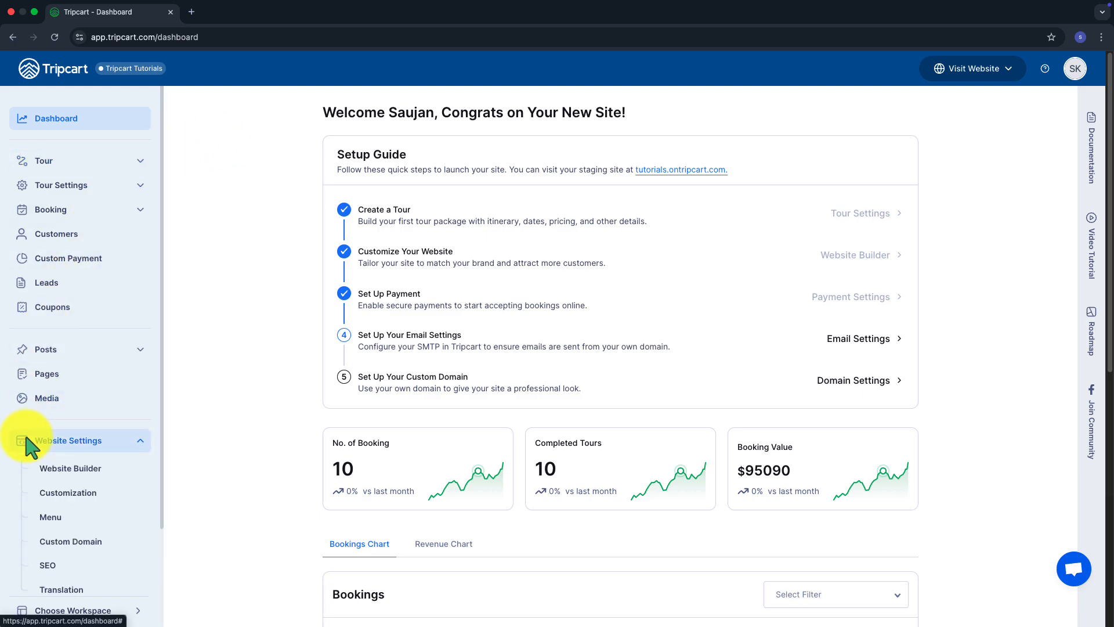
left_click(57, 519)
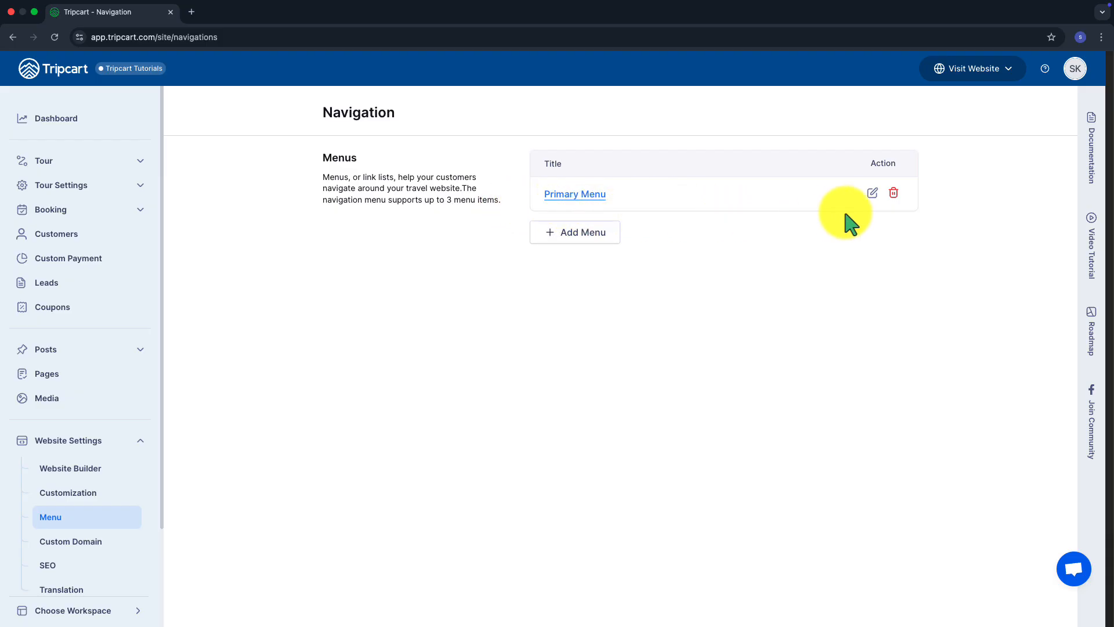
Retitle the Primary Menu to 'Menu Principal'
left_click(872, 193)
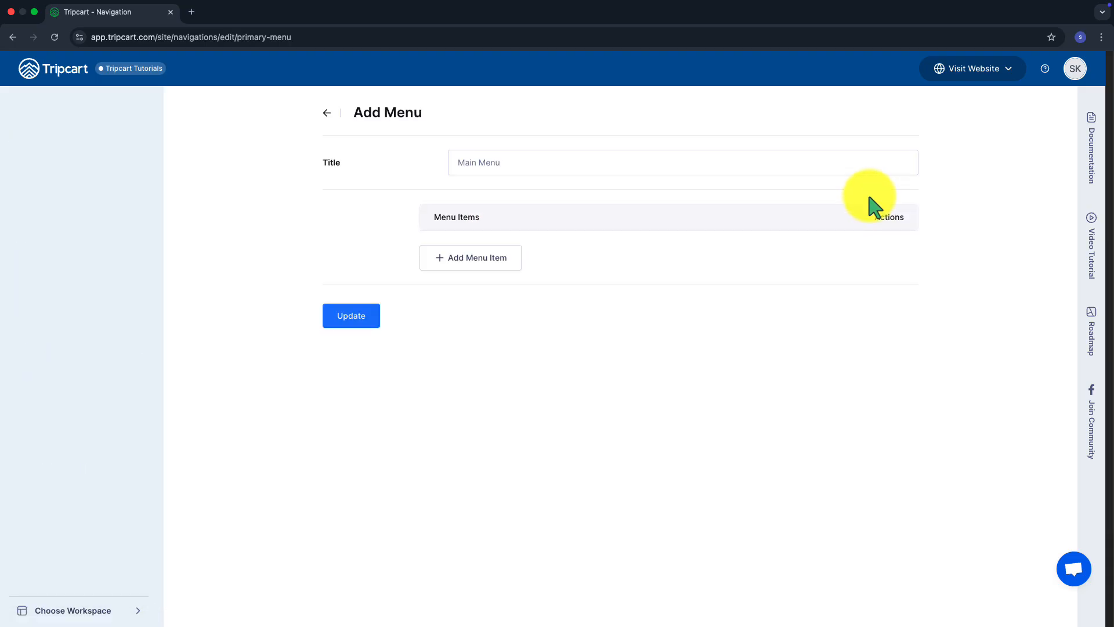
triple_click(514, 168)
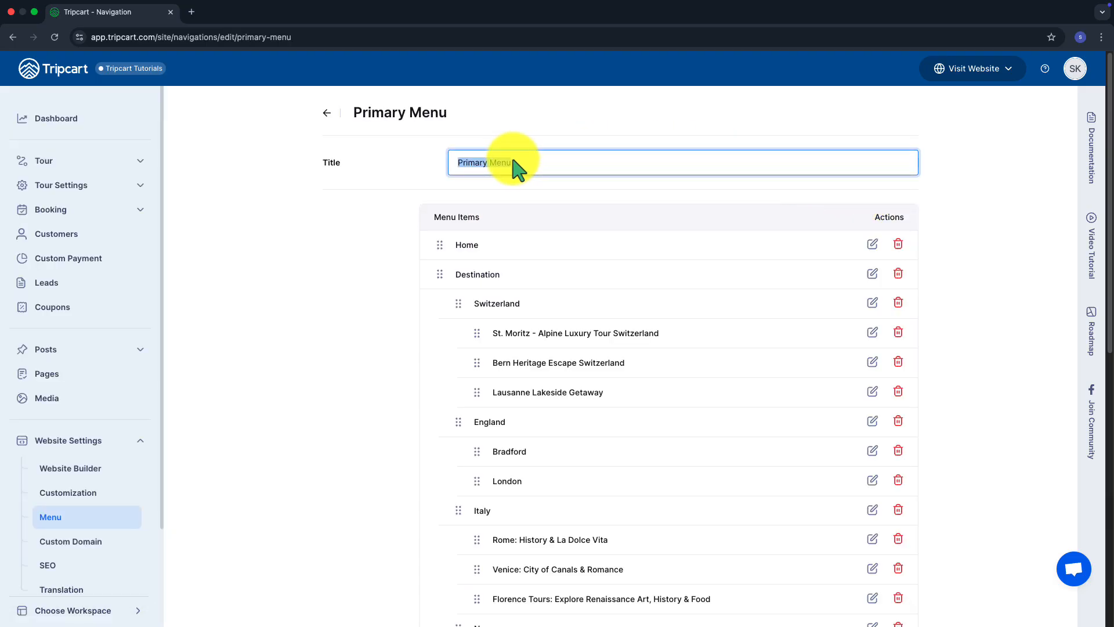
key("BackSpace")
type("Menu Pro")
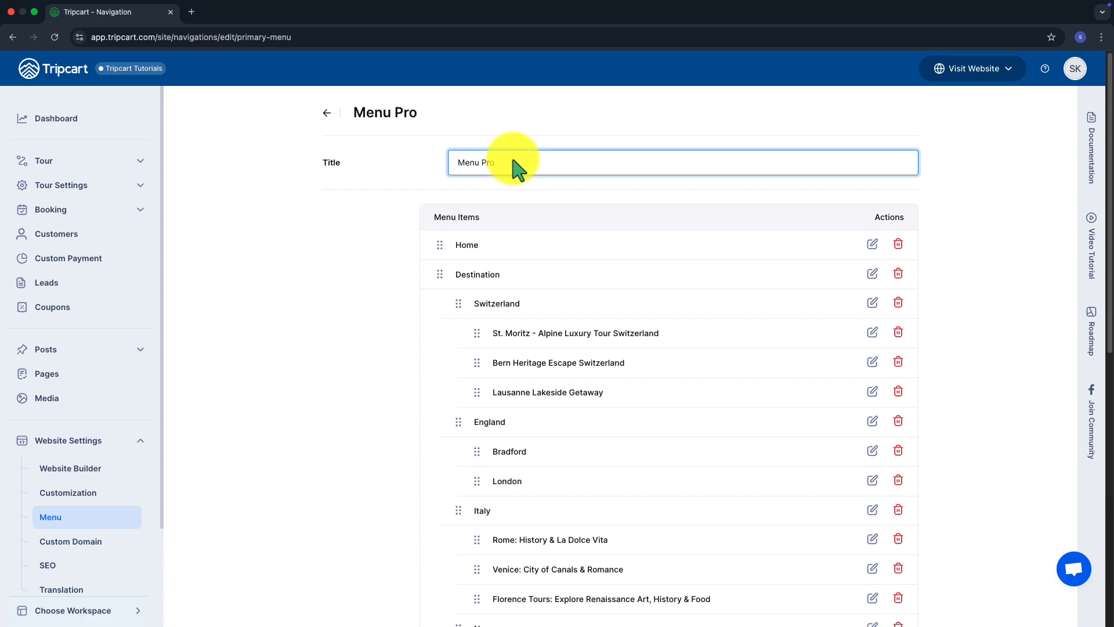
key("BackSpace")
type("incipal")
scroll(488, 322, "down", 9)
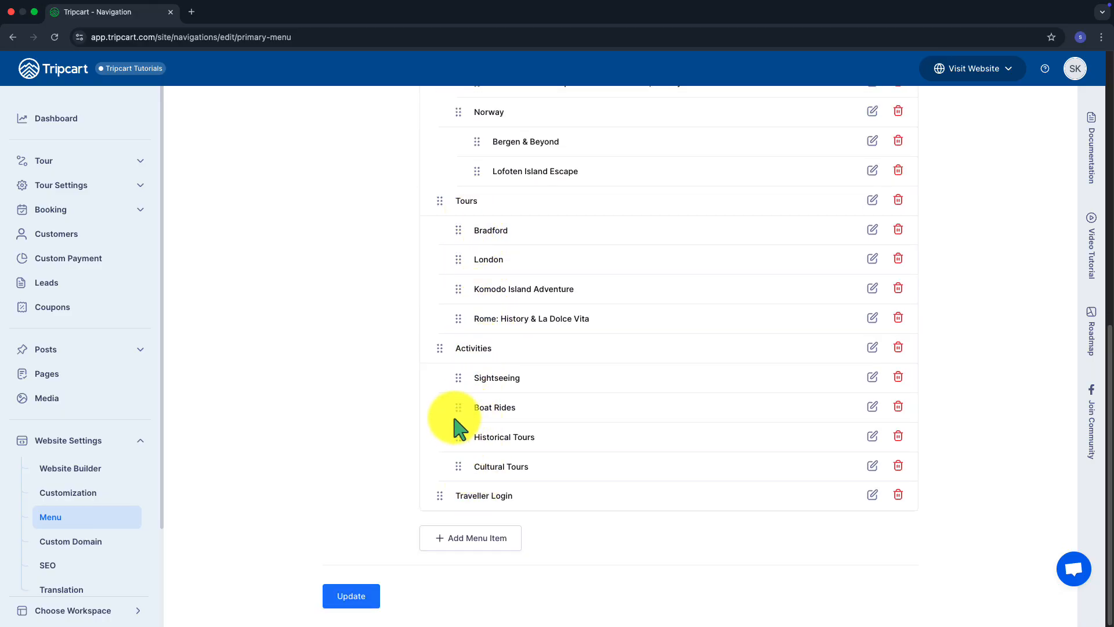
scroll(423, 298, "up", 9)
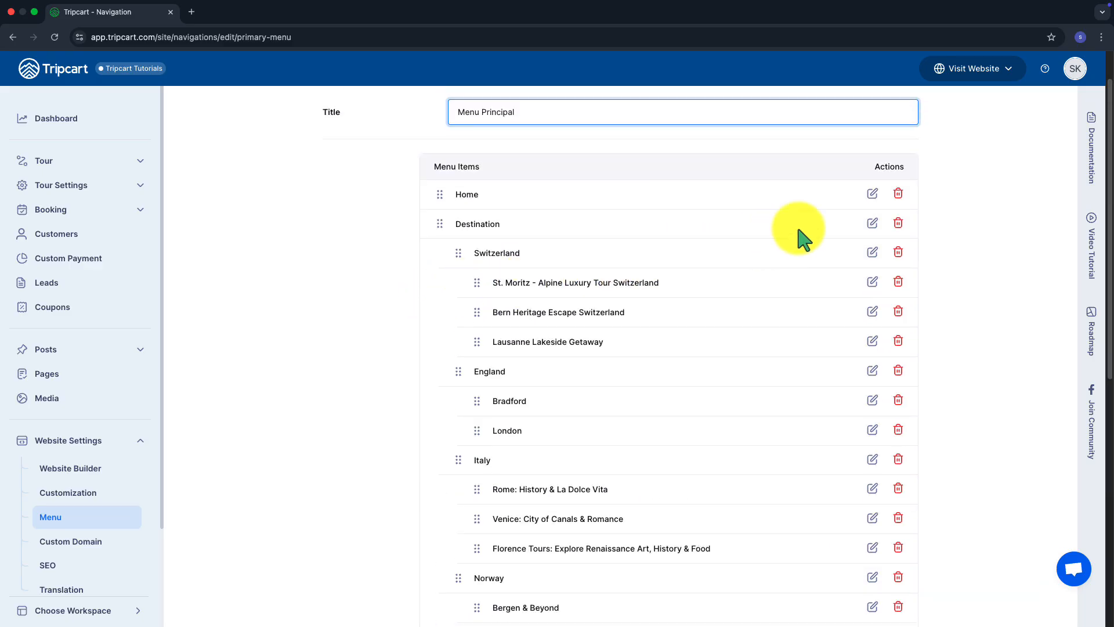
Rename the Home and Destination menu items to 'Inicio' and 'Destino'
left_click(872, 194)
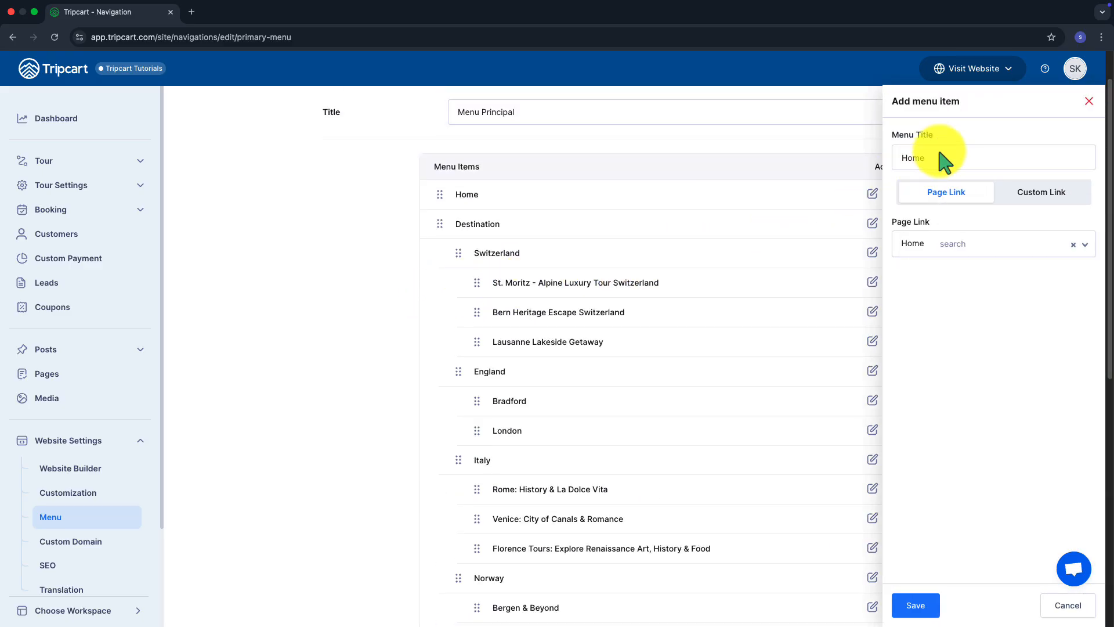
left_click_drag(945, 158, 893, 164)
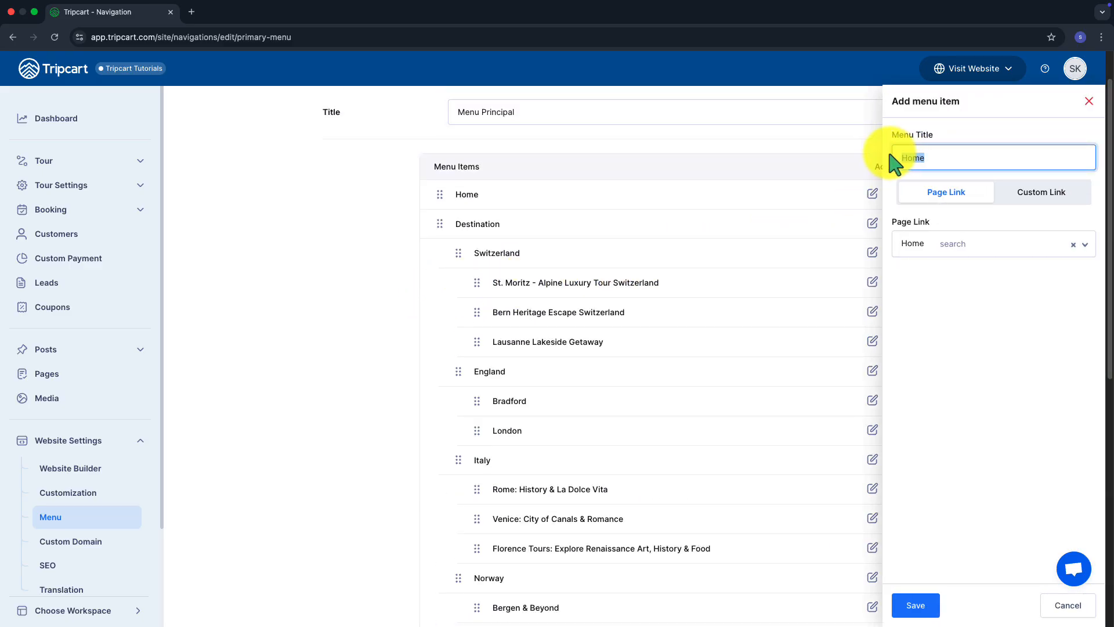
type("Inicio")
left_click(910, 606)
left_click(872, 223)
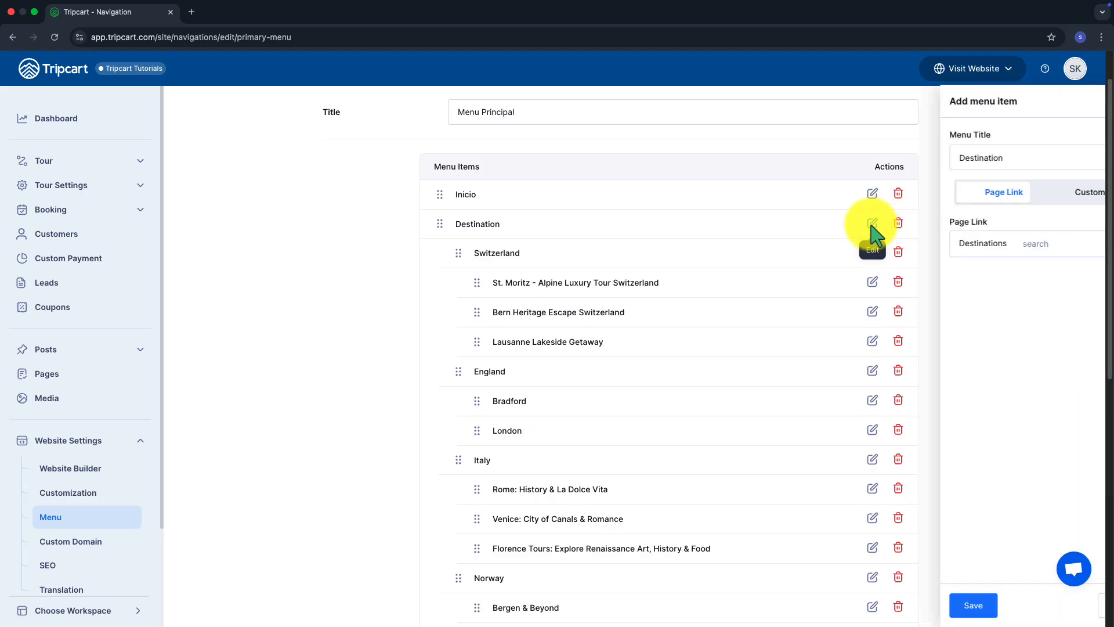
left_click_drag(952, 157, 887, 157)
type("Destino")
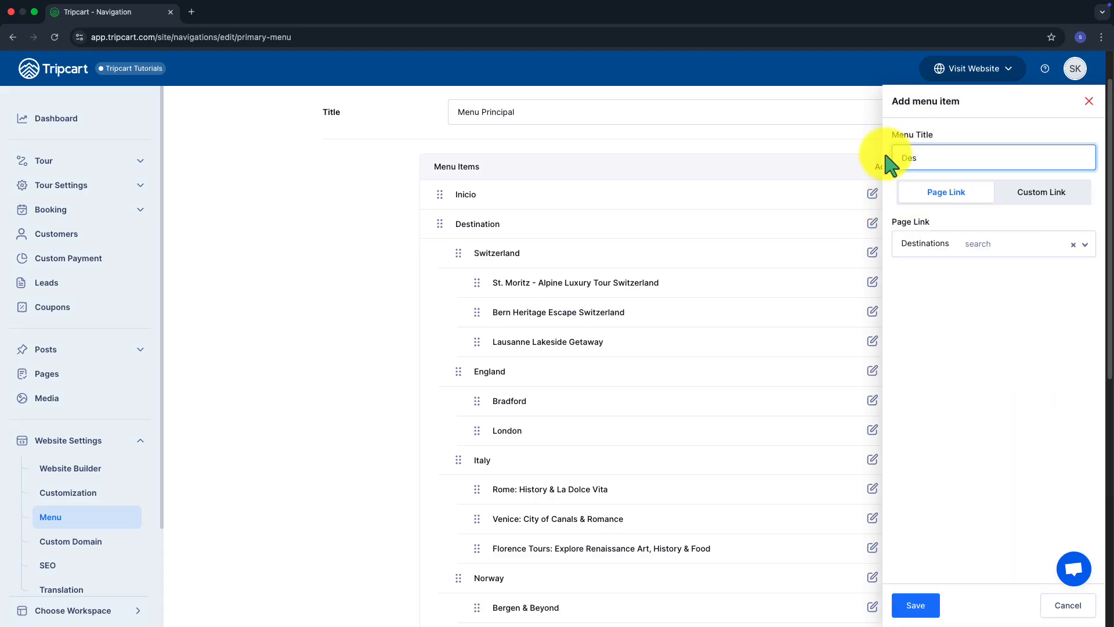
left_click(920, 609)
Rename the Activities menu item to 'Actividades'
scroll(696, 448, "down", 3)
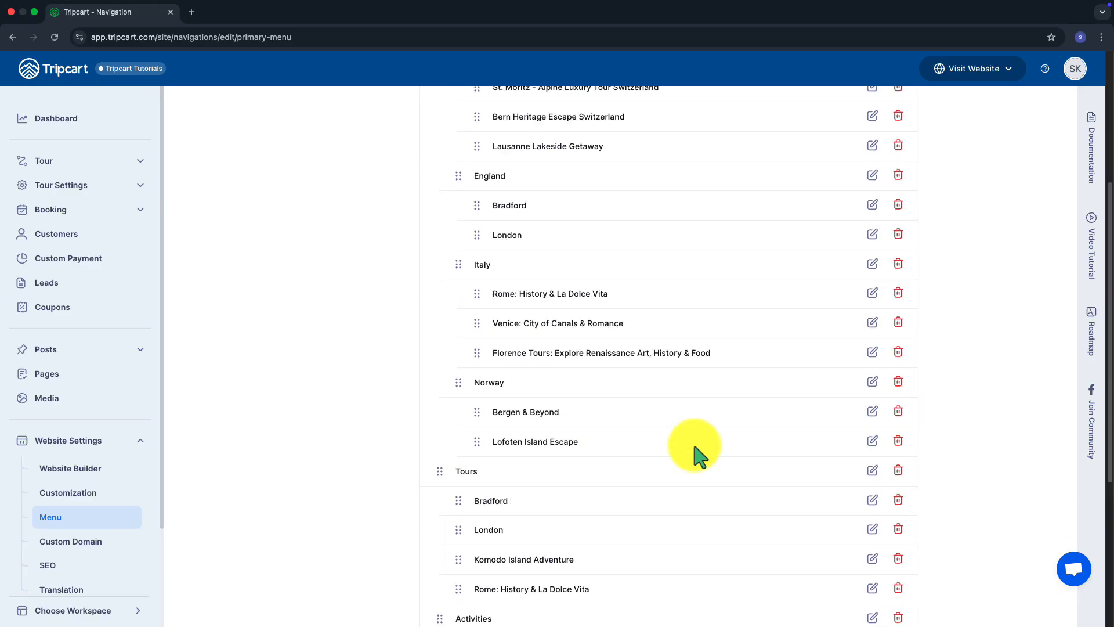
scroll(606, 479, "down", 2)
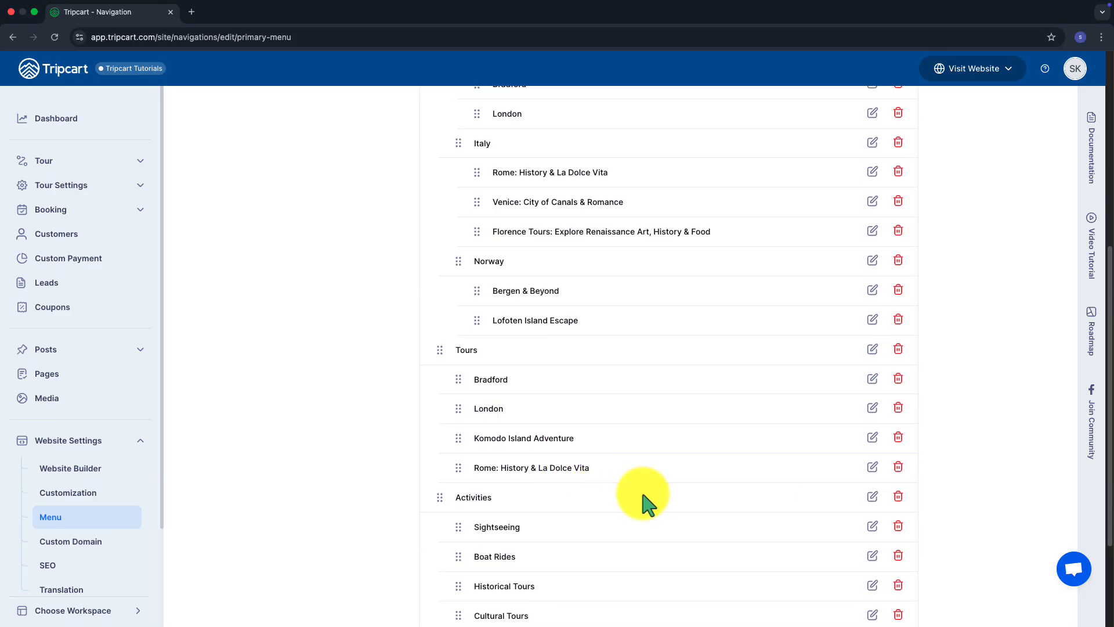
left_click(873, 497)
double_click(945, 157)
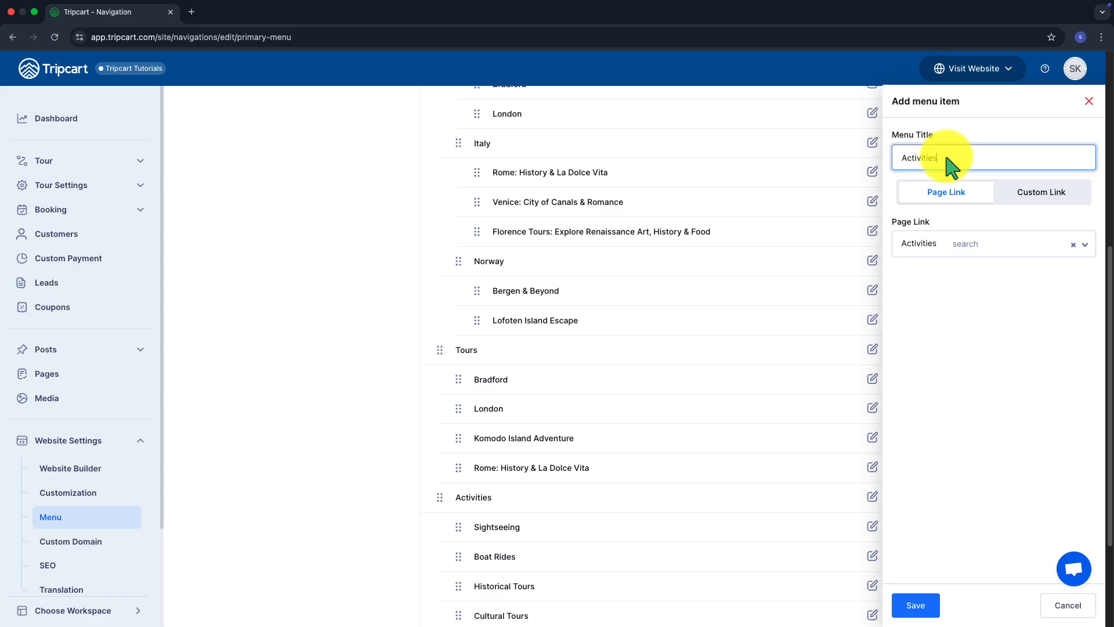
type("Actividades")
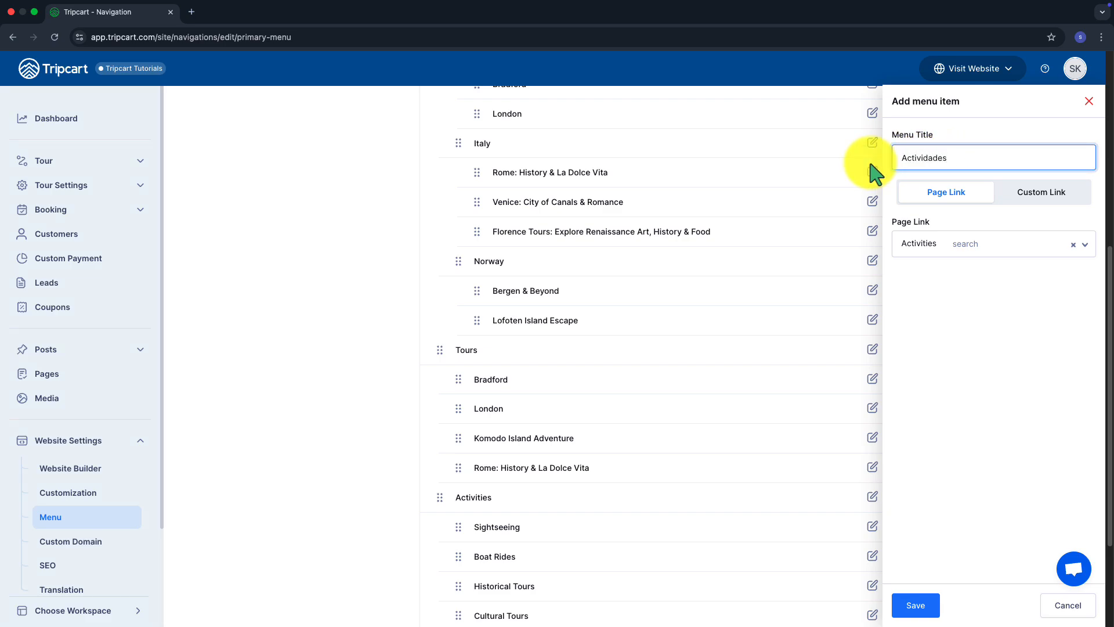
left_click(914, 605)
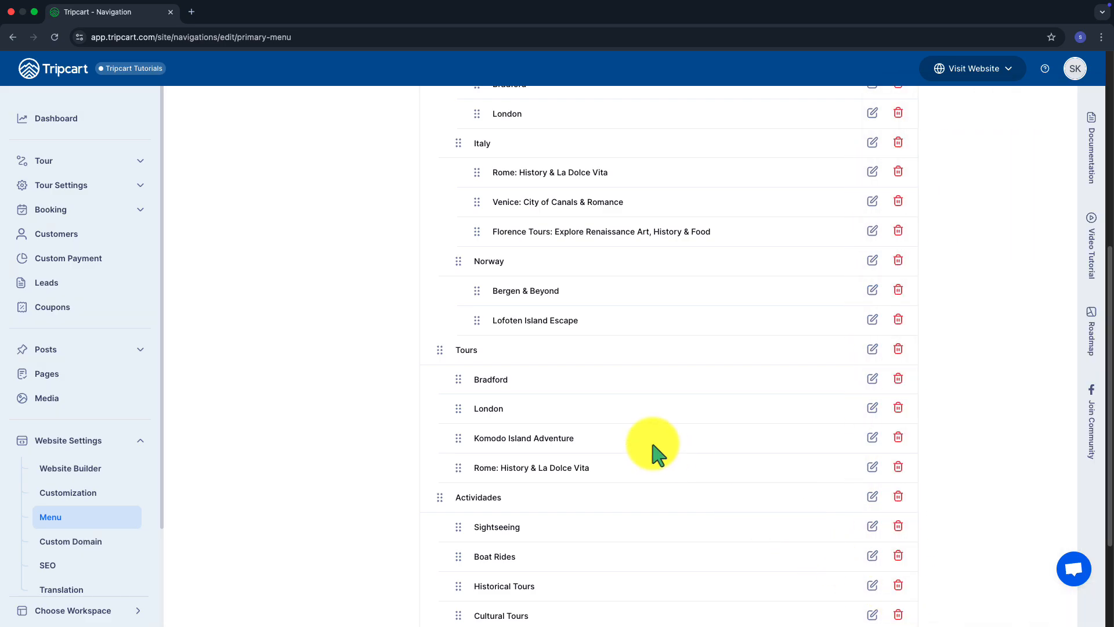
Rename Traveller Login to 'Acceso para Viajeros' and update the menu
scroll(667, 459, "down", 3)
left_click(872, 494)
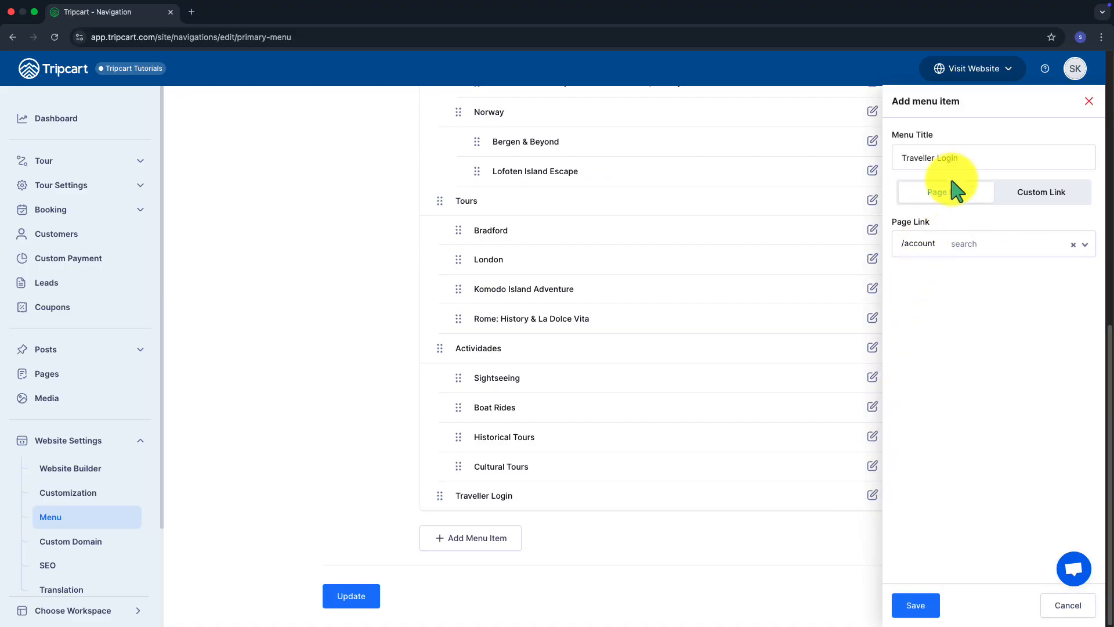
key("ctrl+a")
type("Acceso para ")
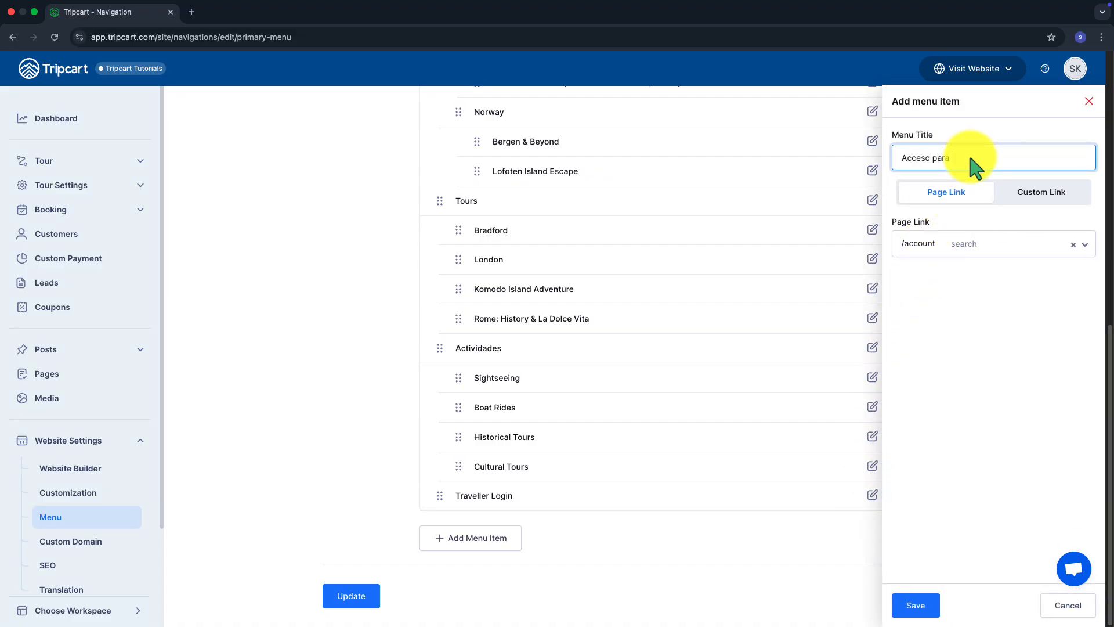
type("Viajeros")
left_click(902, 609)
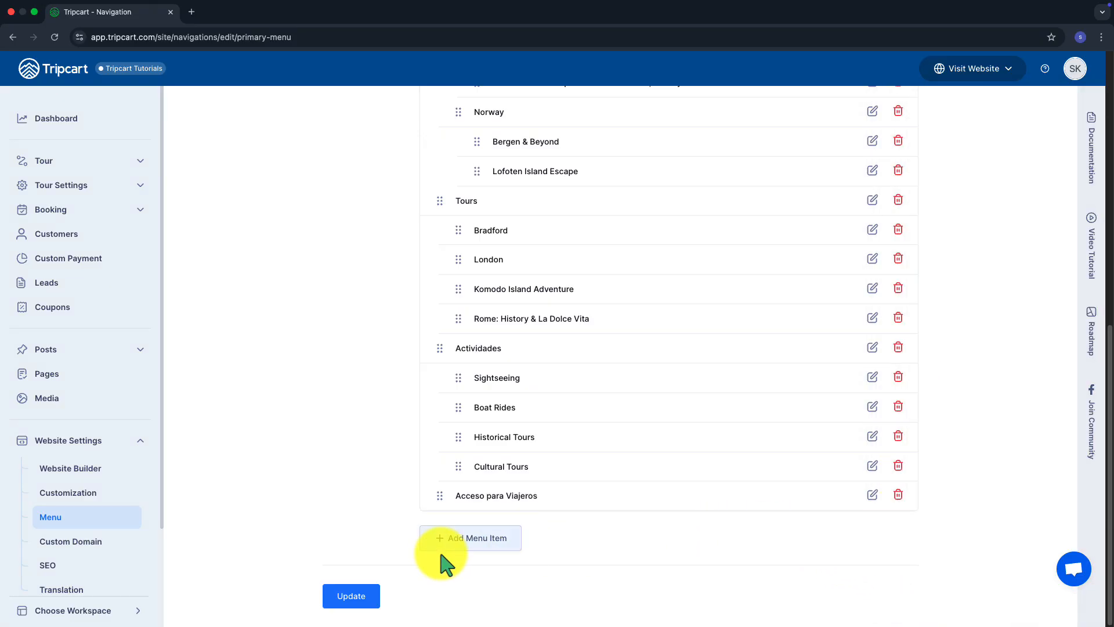
left_click(361, 596)
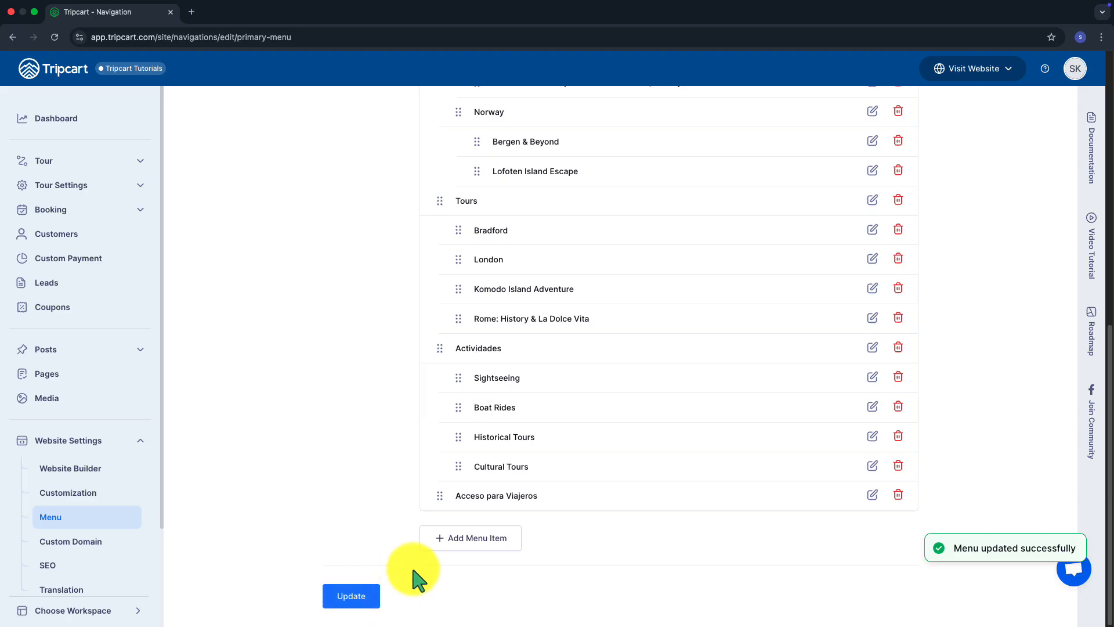
scroll(406, 572, "up", 10)
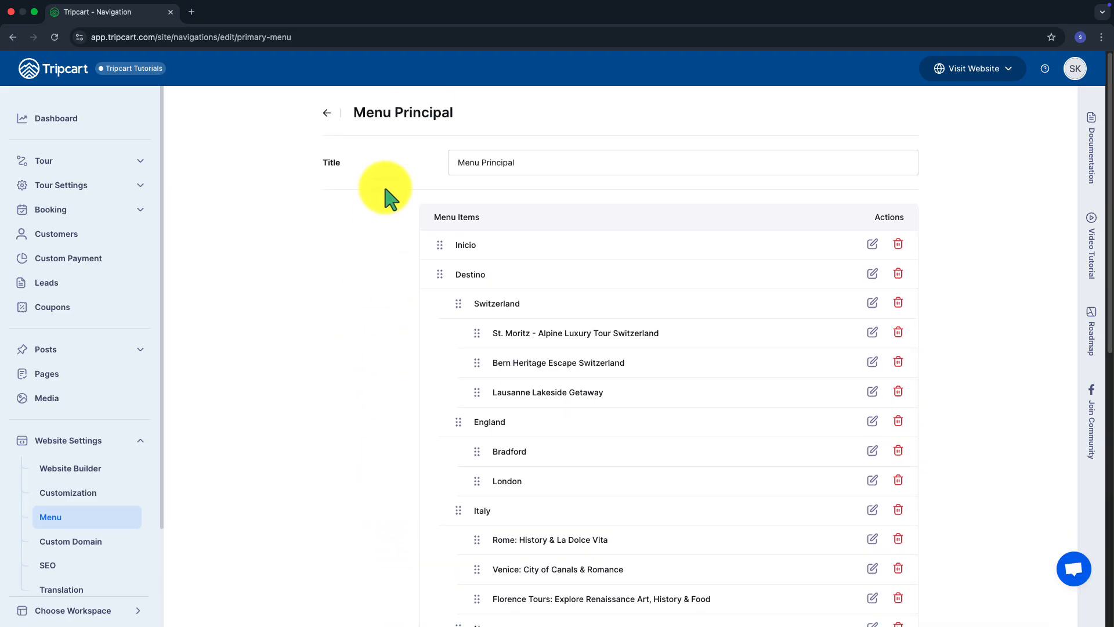
Go from the menus list through the dashboard to the Website Builder
left_click(327, 113)
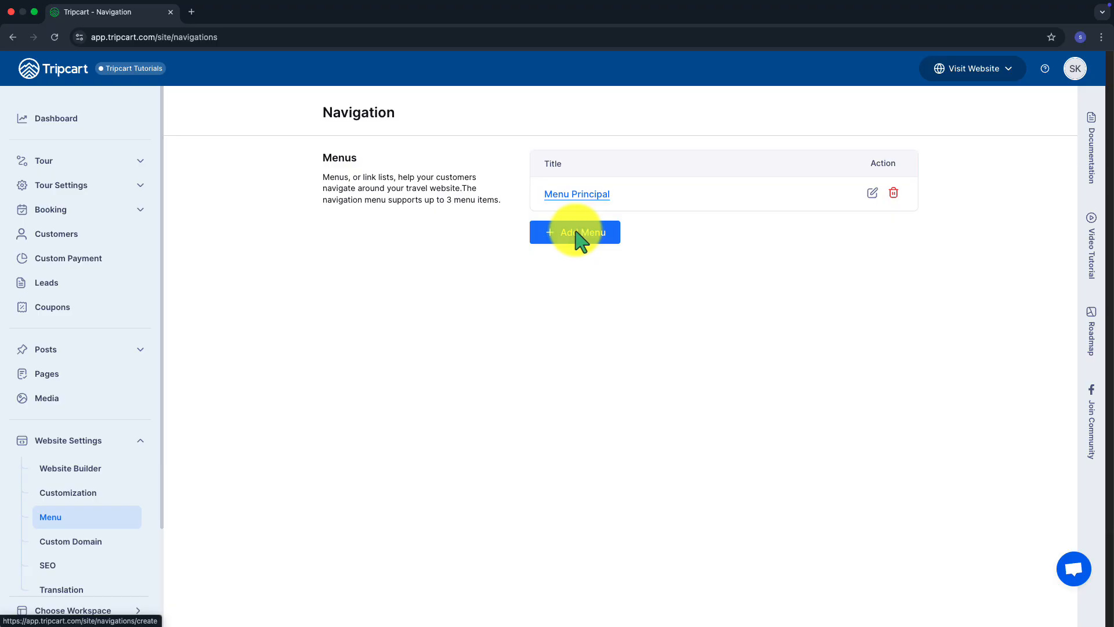
left_click(128, 121)
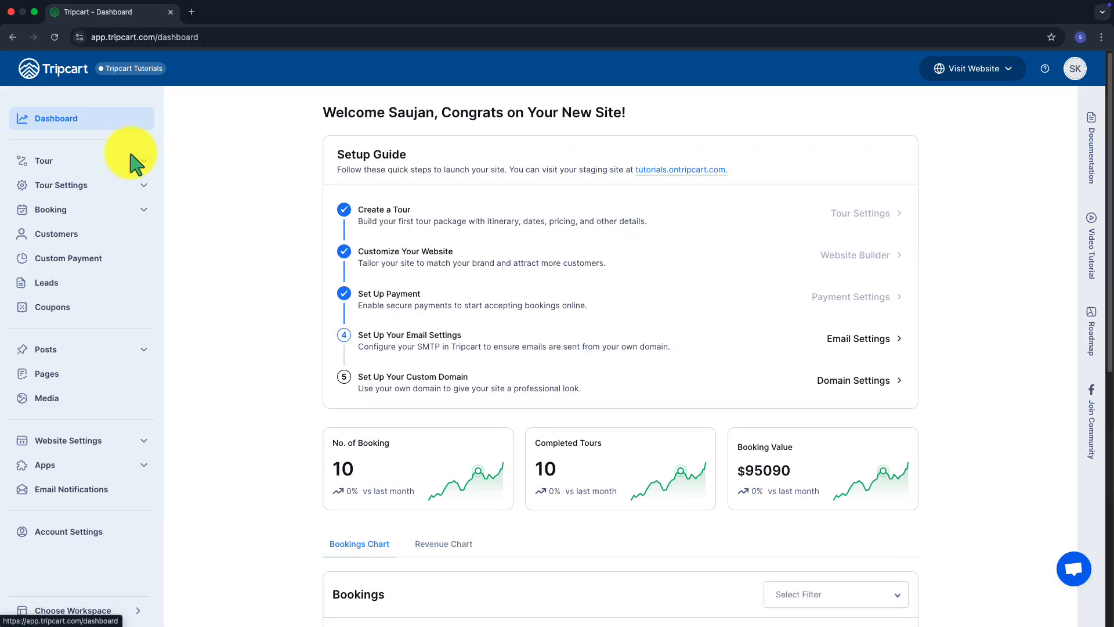
left_click(75, 446)
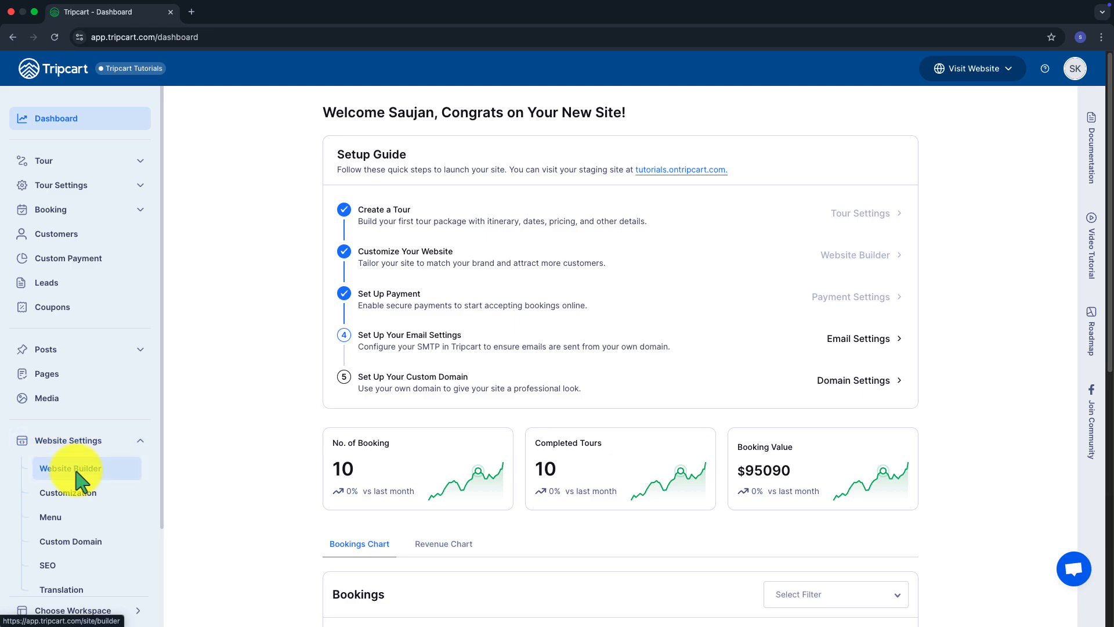
left_click(76, 470)
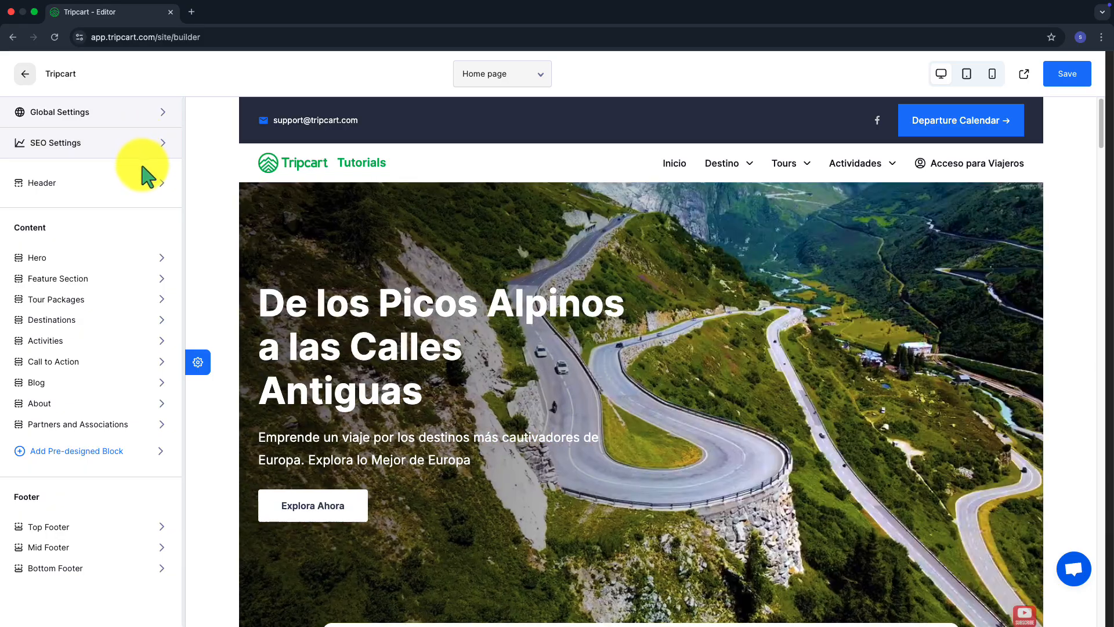
Set the header's navigation menu to Menu Principal and save the home page
left_click(149, 185)
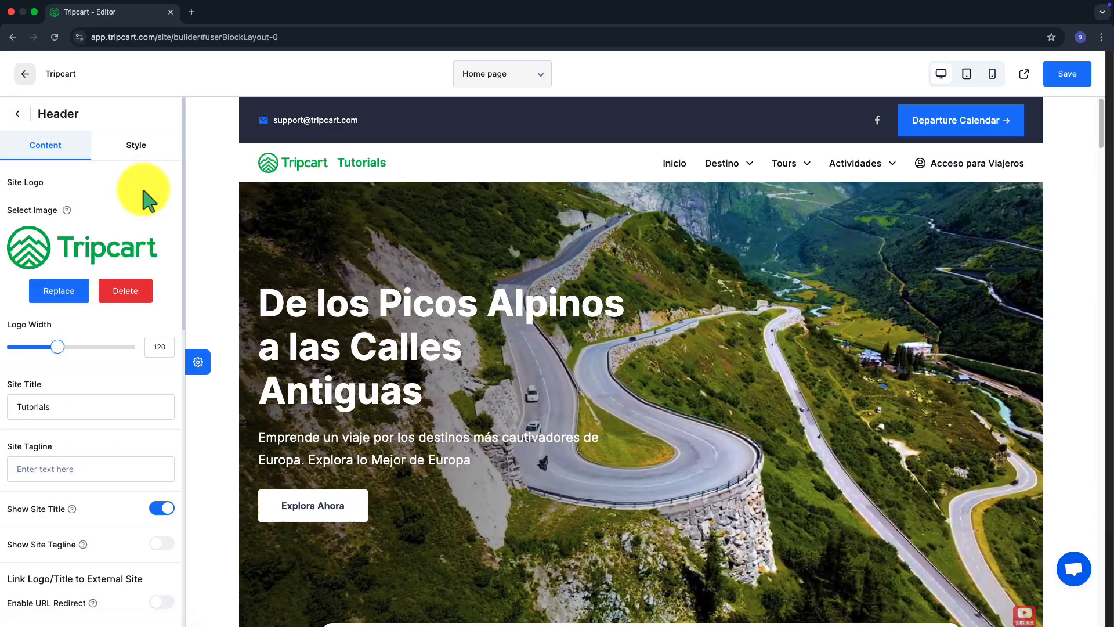
scroll(67, 455, "down", 5)
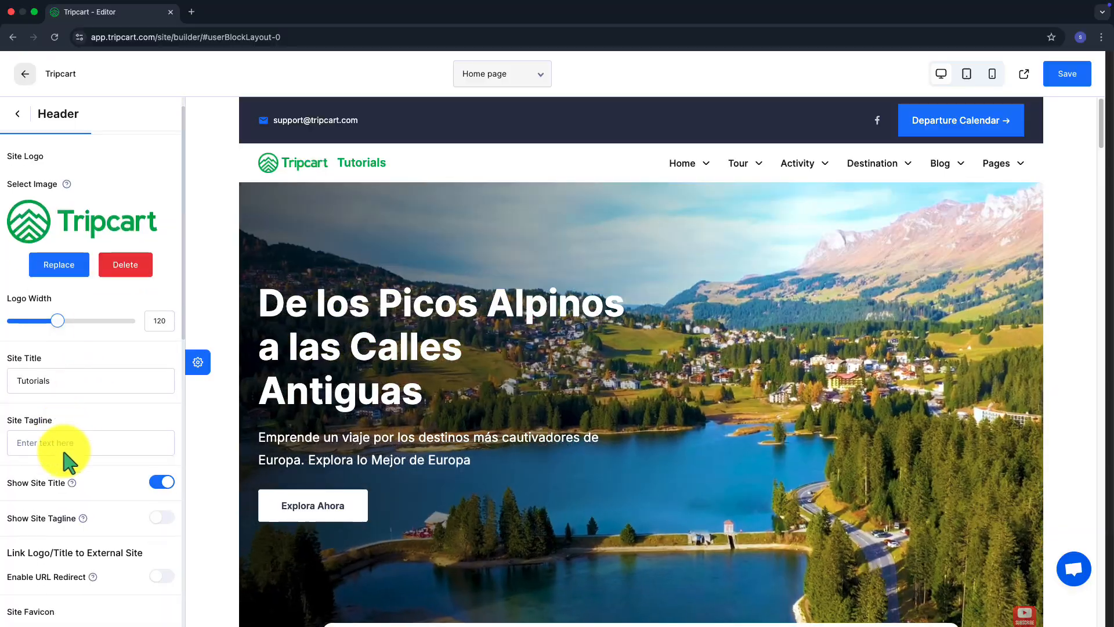
scroll(70, 463, "down", 1)
left_click(82, 548)
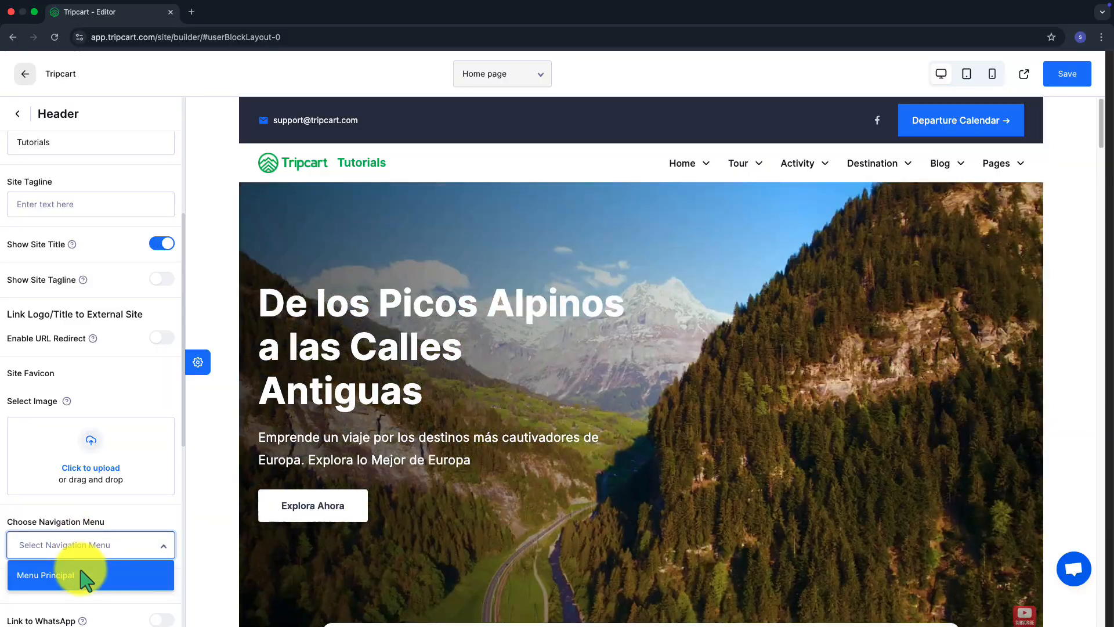
left_click(86, 577)
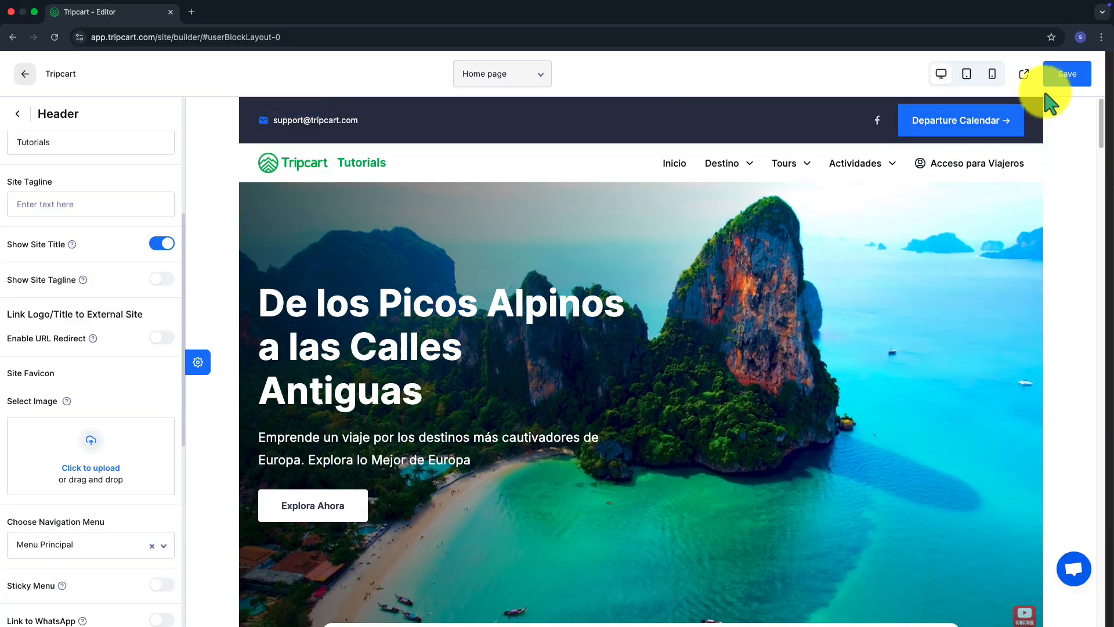
left_click(1049, 81)
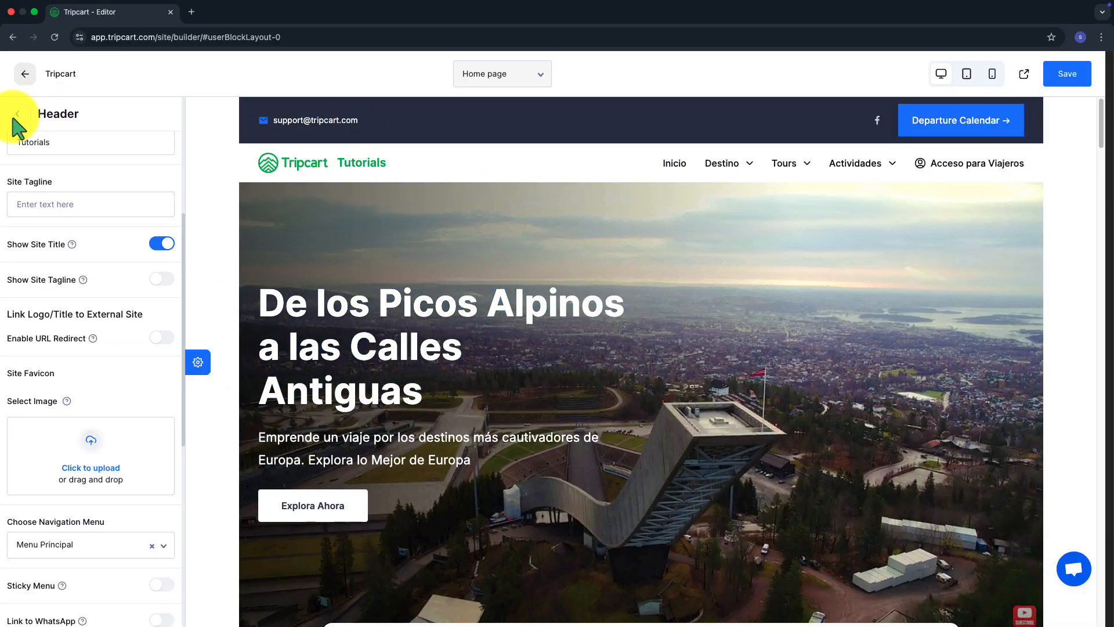
left_click(18, 115)
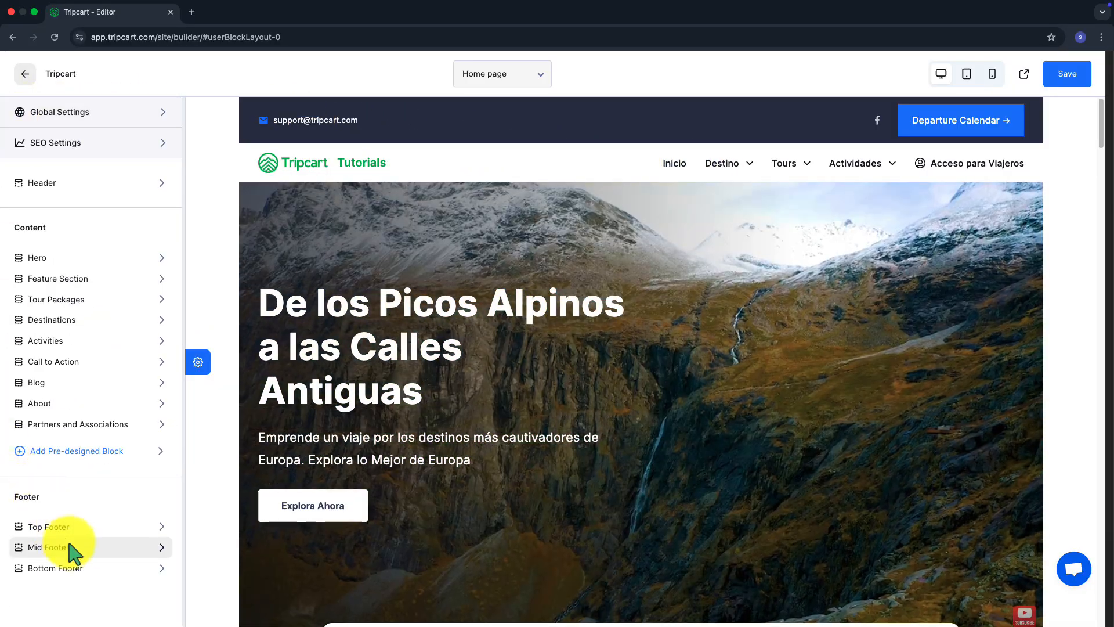
Select Menu Principal as the mid footer's Column Two Menu
left_click(71, 547)
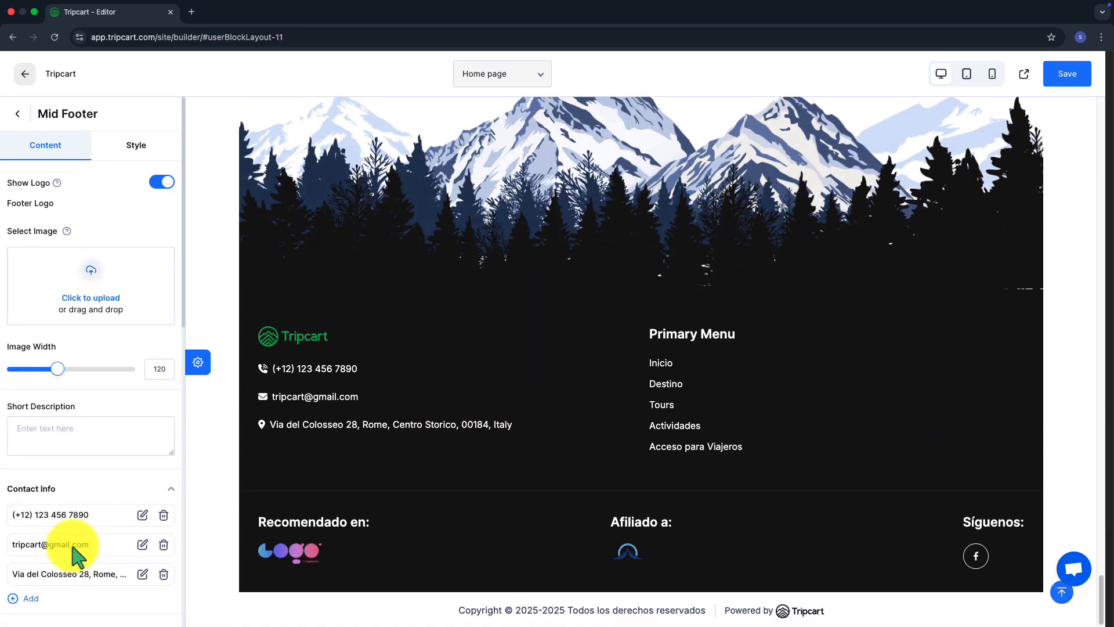
left_click(55, 426)
scroll(54, 435, "down", 5)
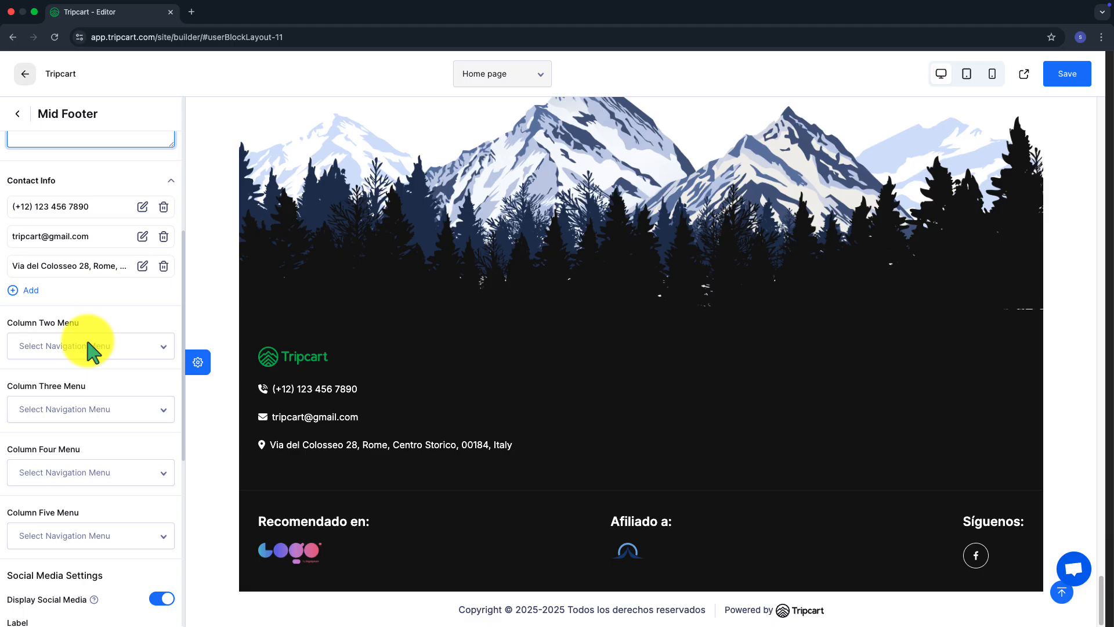
left_click(90, 348)
left_click(95, 381)
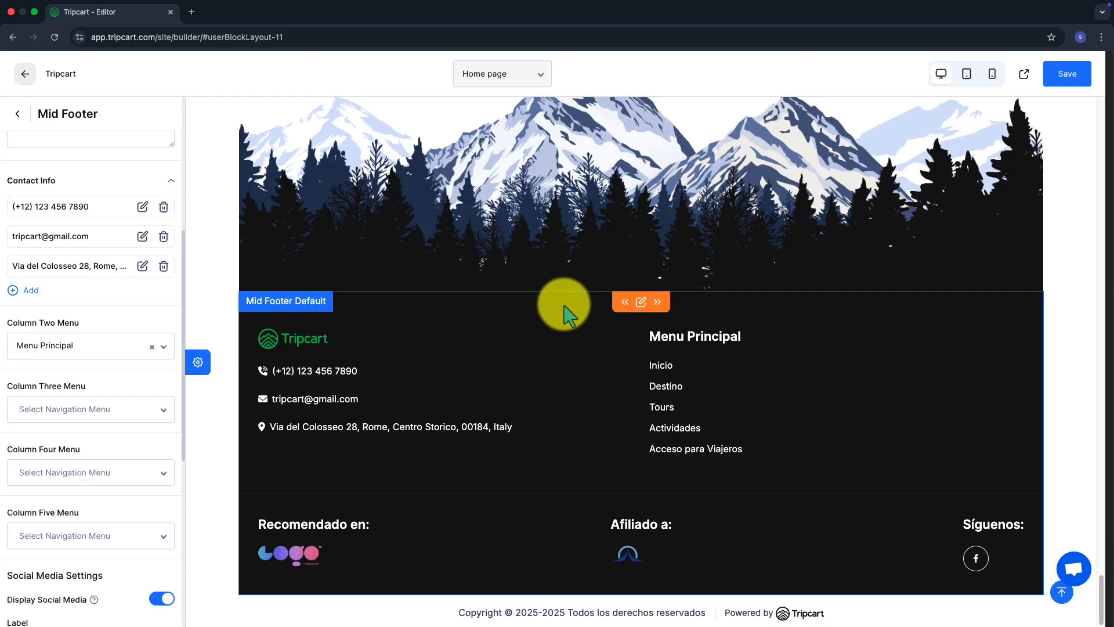
scroll(560, 304, "up", 15)
scroll(564, 307, "up", 10)
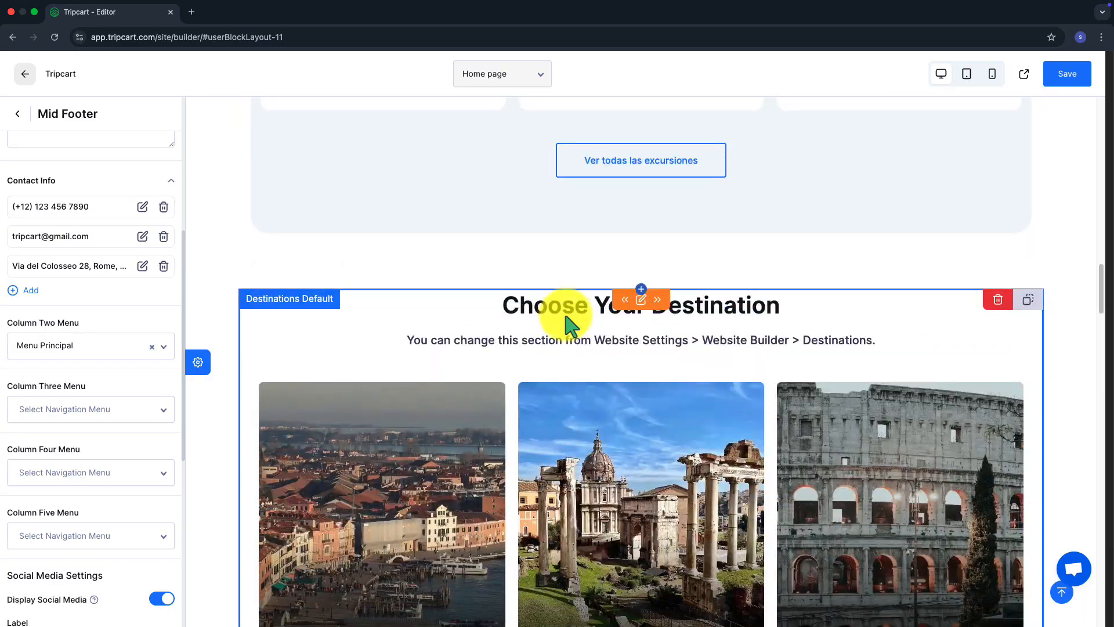
Retitle the destinations section 'Elige tu destino' and replace its description in Spanish
left_click(568, 325)
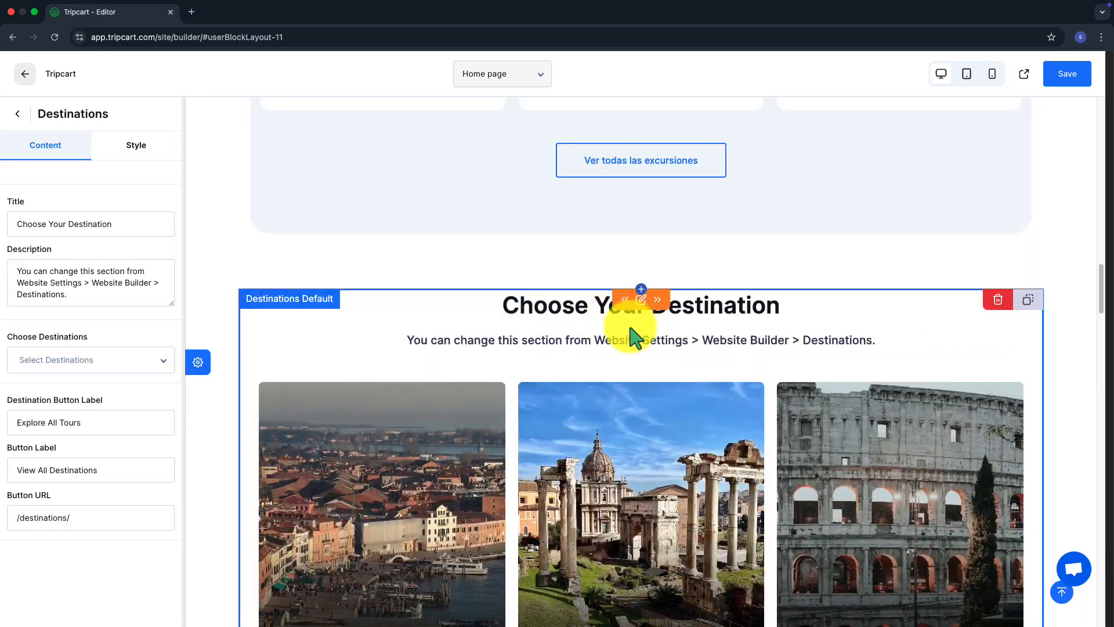
left_click(122, 225)
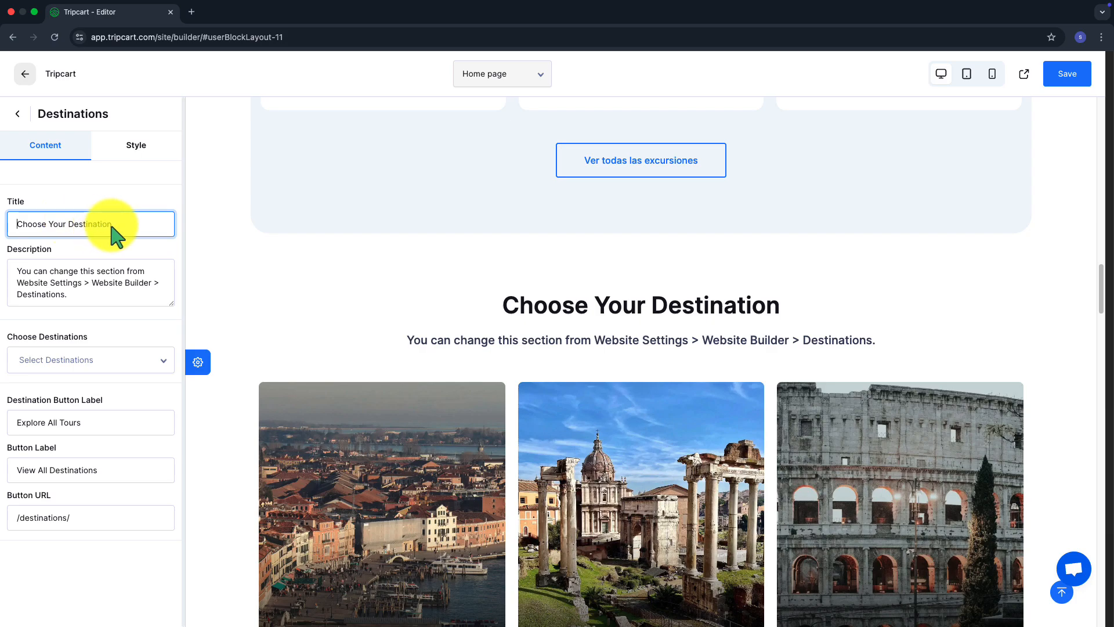
left_click_drag(113, 226, 16, 232)
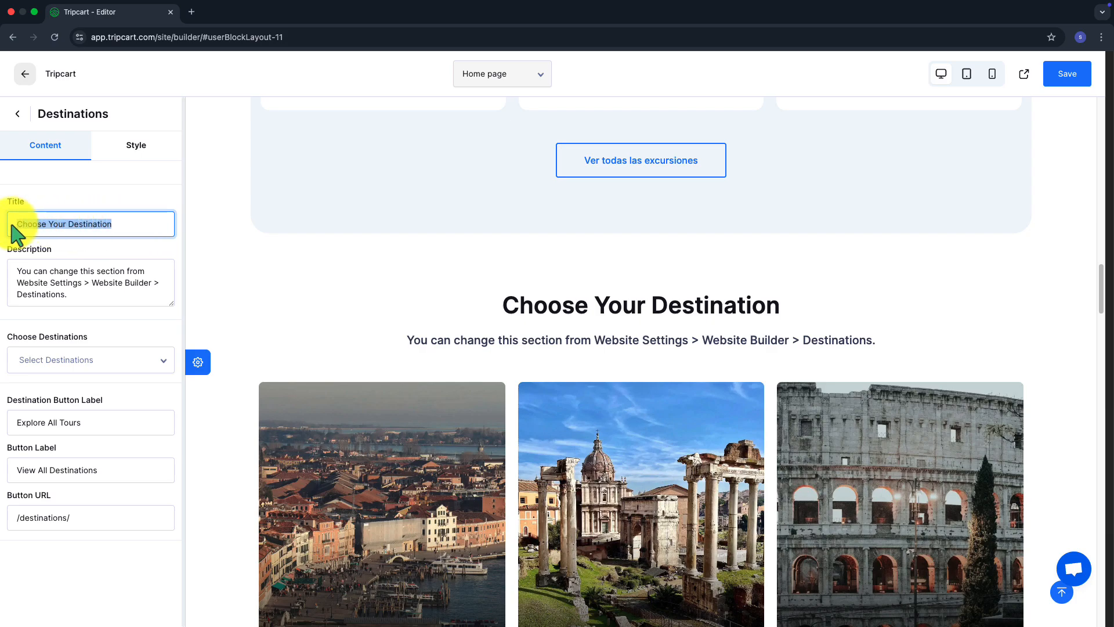
type("Elige tu")
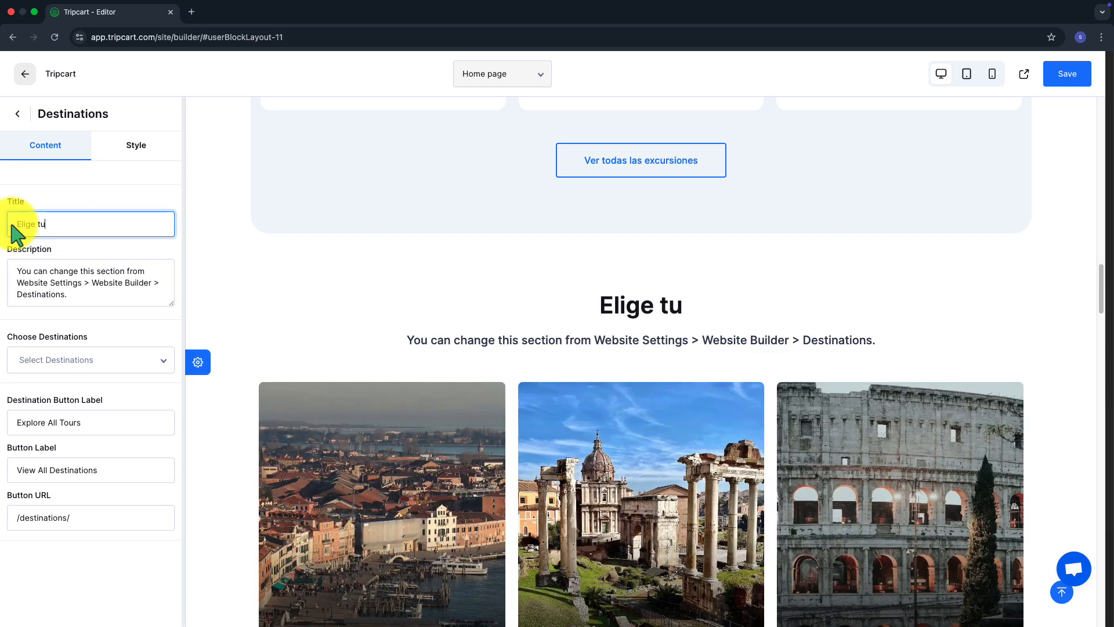
type(" destino")
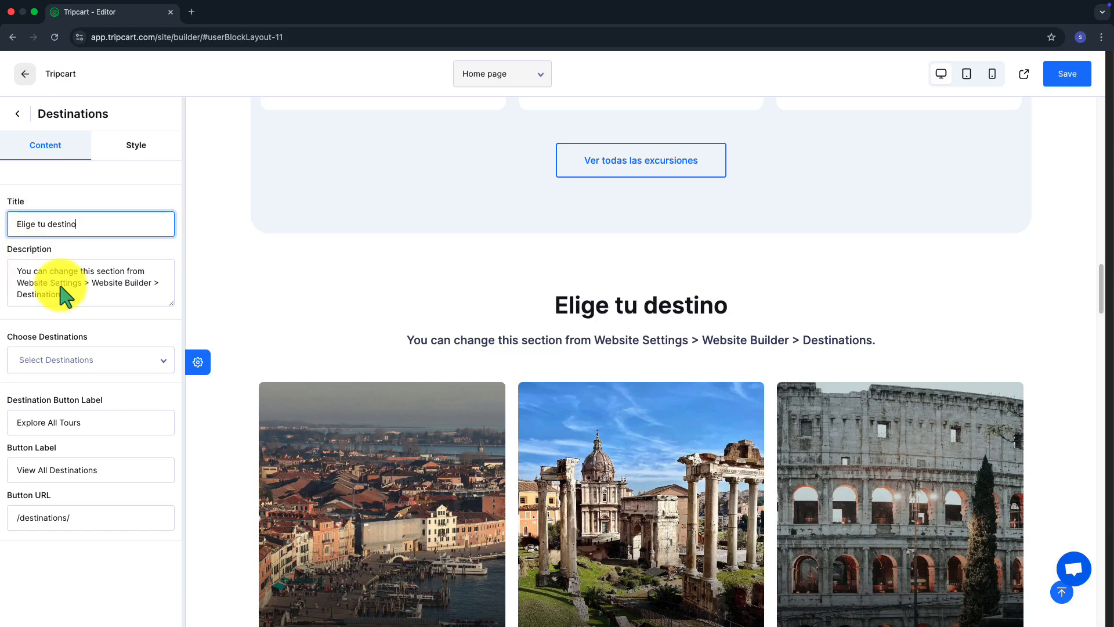
left_click_drag(66, 294, 12, 278)
type("Elige tu ")
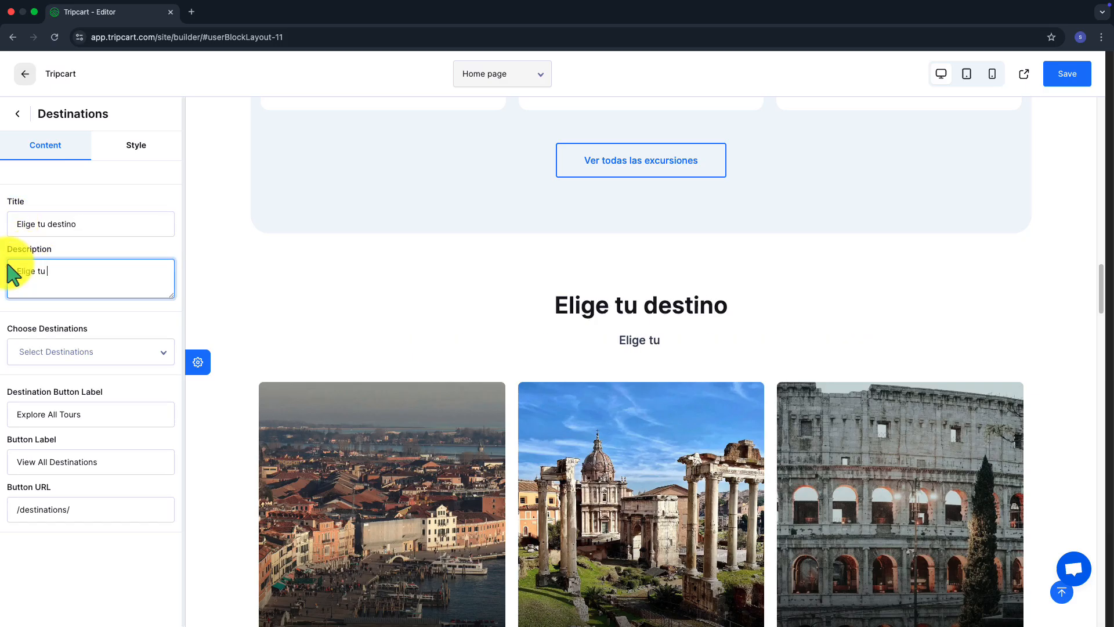
type("travelo destino and far travel")
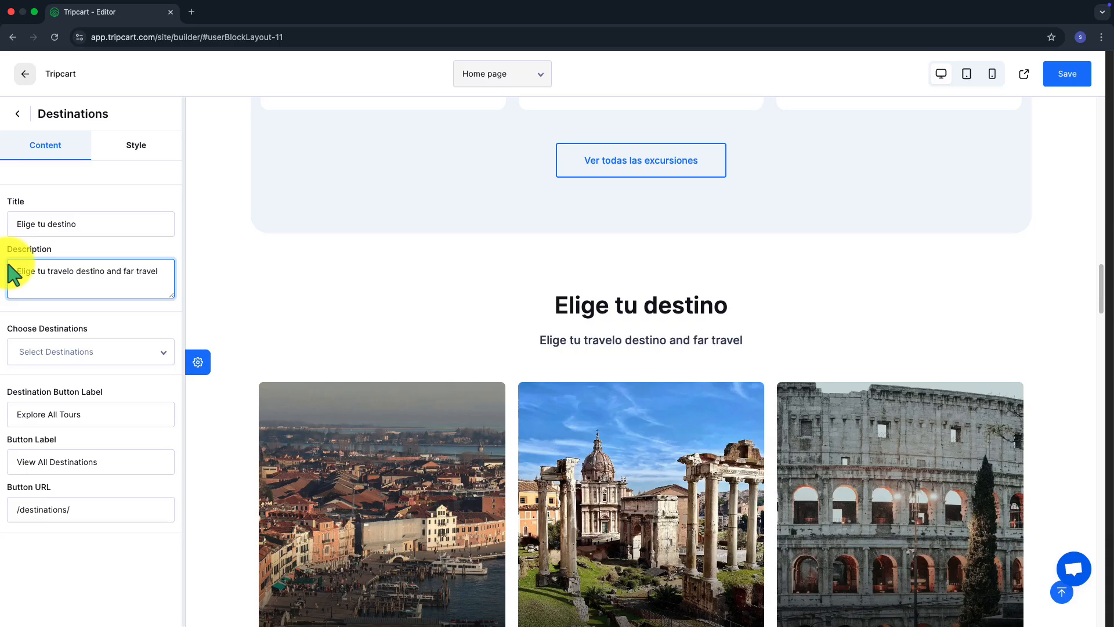
scroll(479, 315, "down", 15)
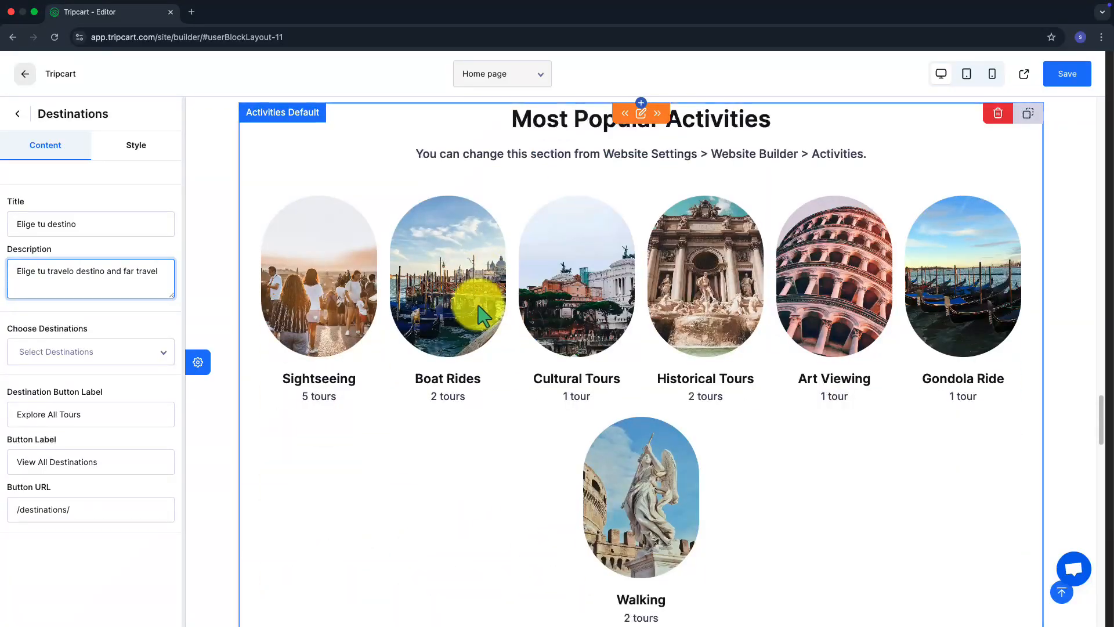
Select the Most Popular Activities title, save the home page and open the live site
left_click(468, 174)
left_click(141, 219)
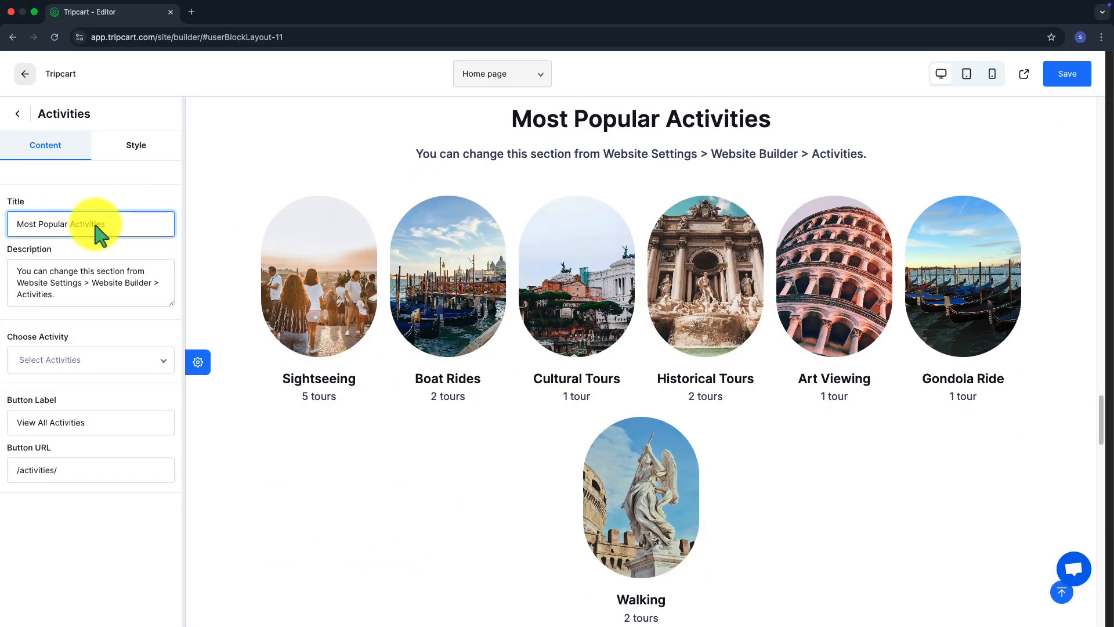
left_click_drag(95, 226, 1, 222)
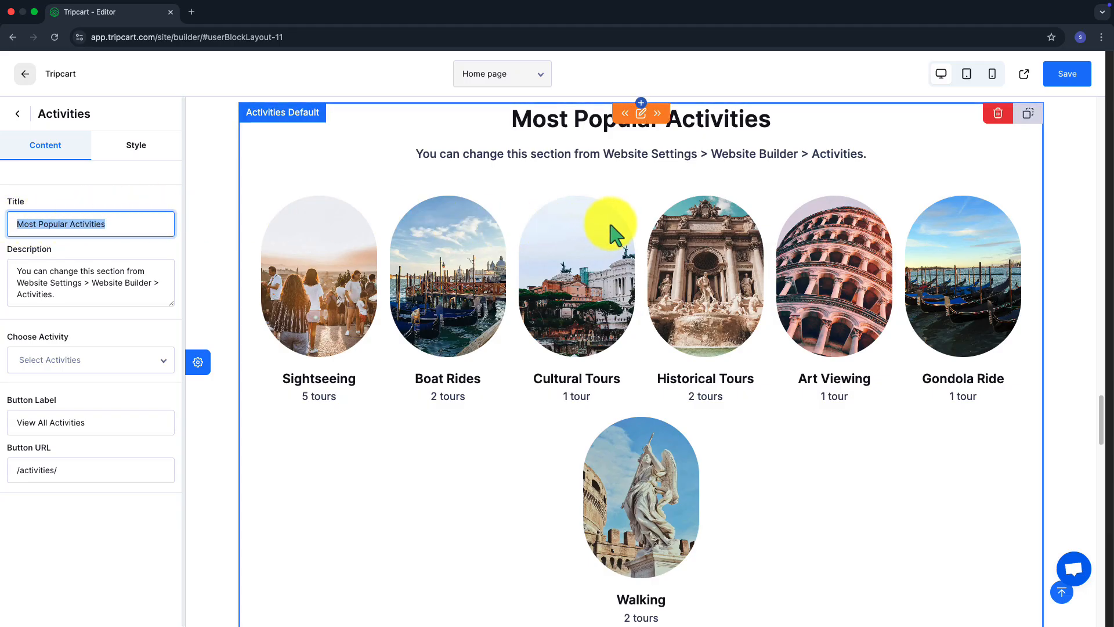
left_click(1058, 84)
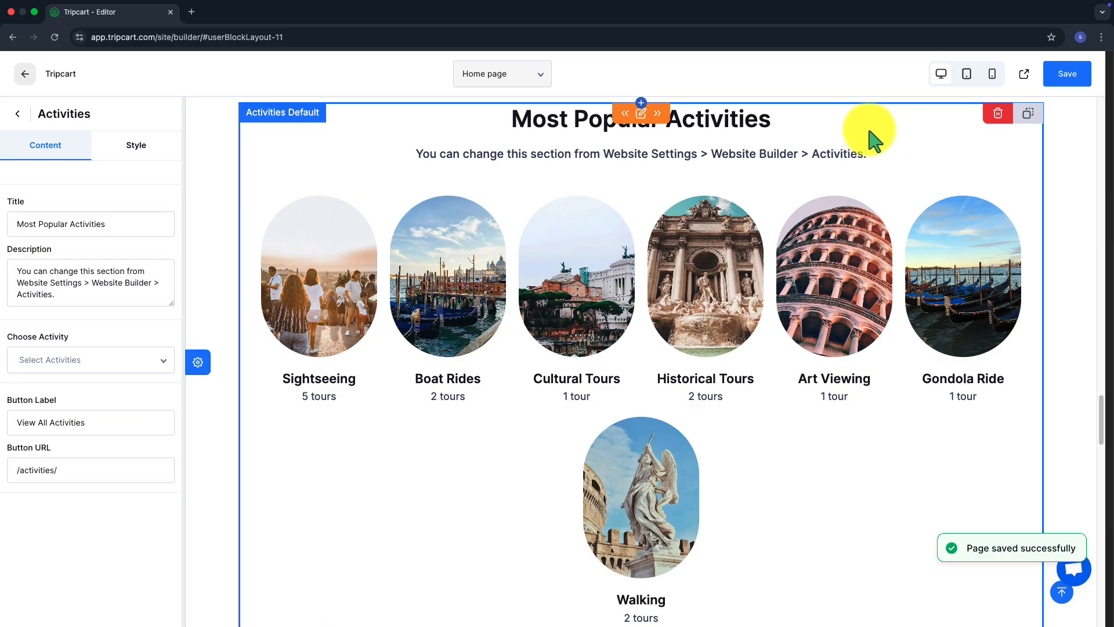
left_click(1024, 74)
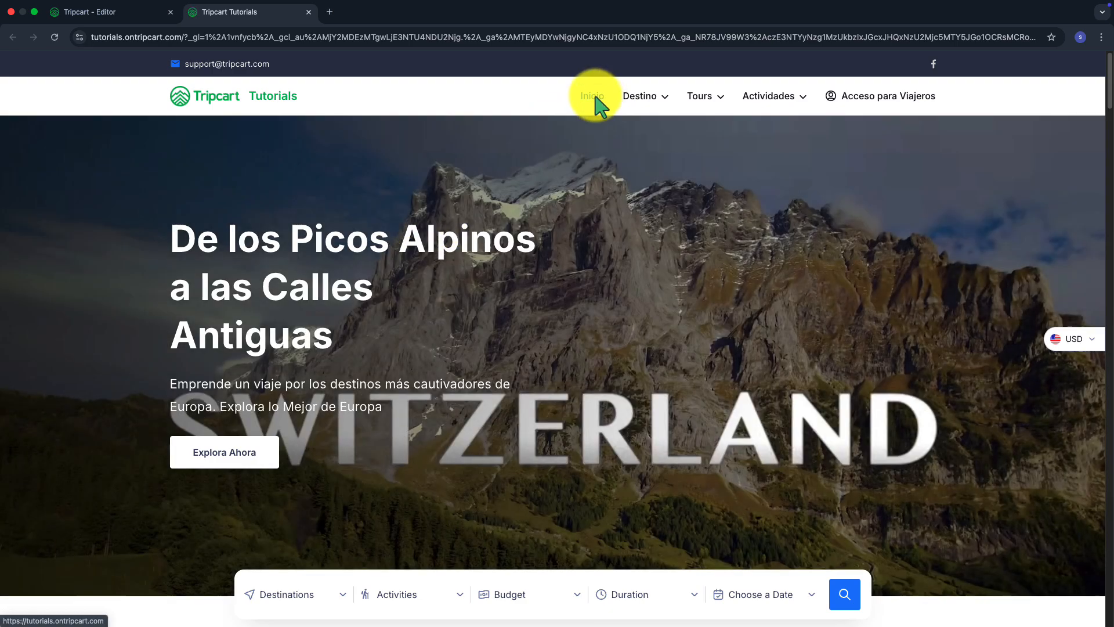
Scroll through the live home page to check the Spanish sections like 'Elige tu destino'
mouse_move(657, 110)
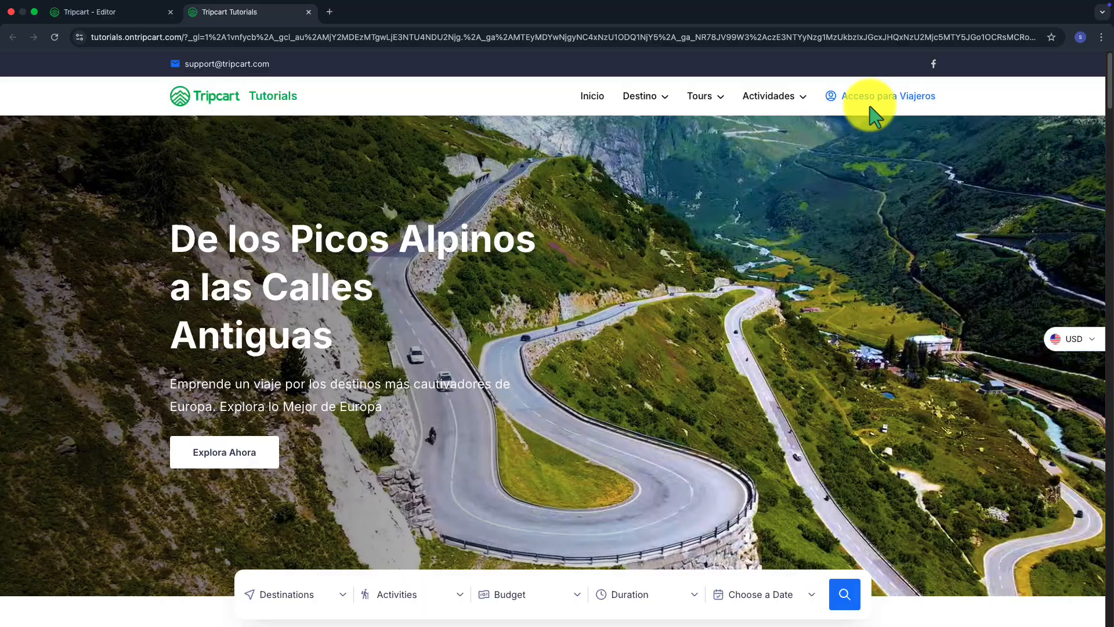
scroll(677, 159, "down", 3)
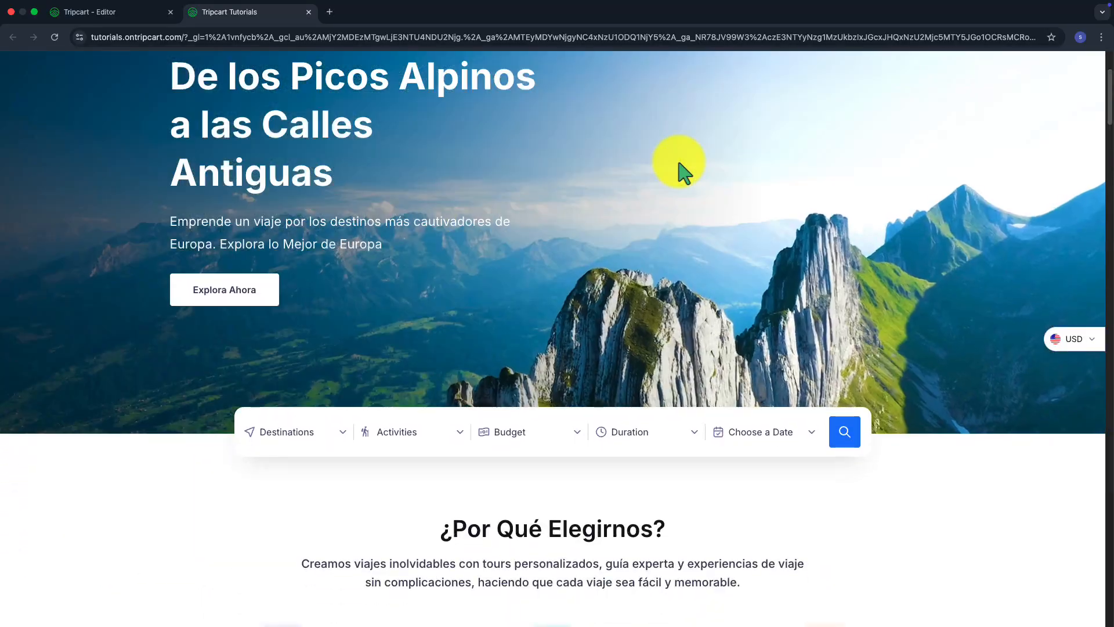
scroll(679, 167, "down", 5)
scroll(512, 214, "down", 6)
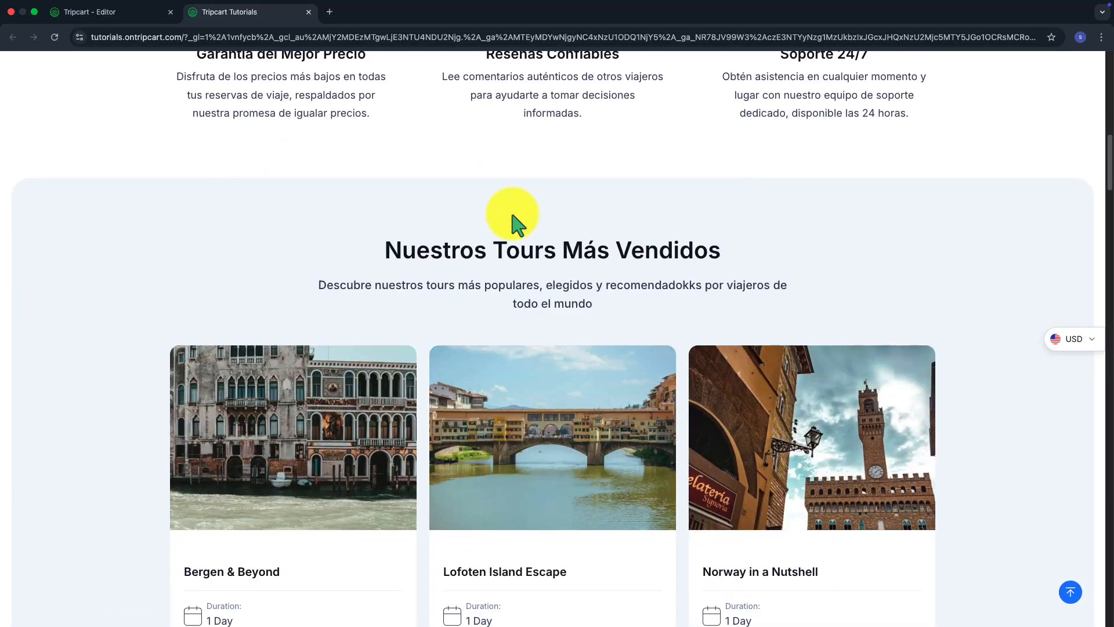
scroll(513, 216, "down", 20)
scroll(525, 197, "up", 4)
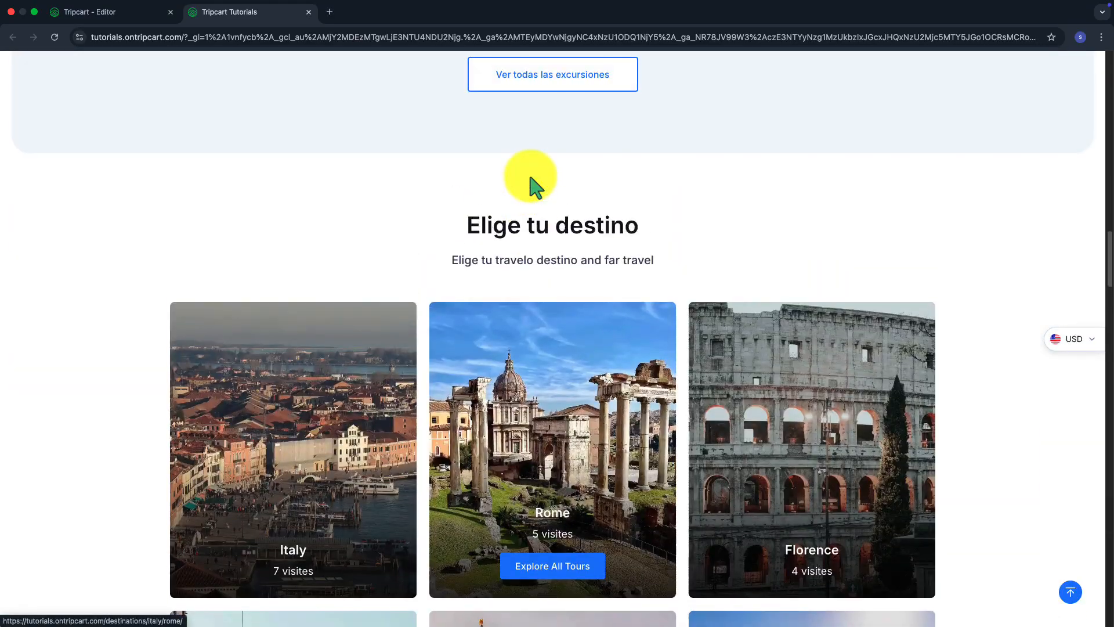
scroll(530, 178, "down", 1)
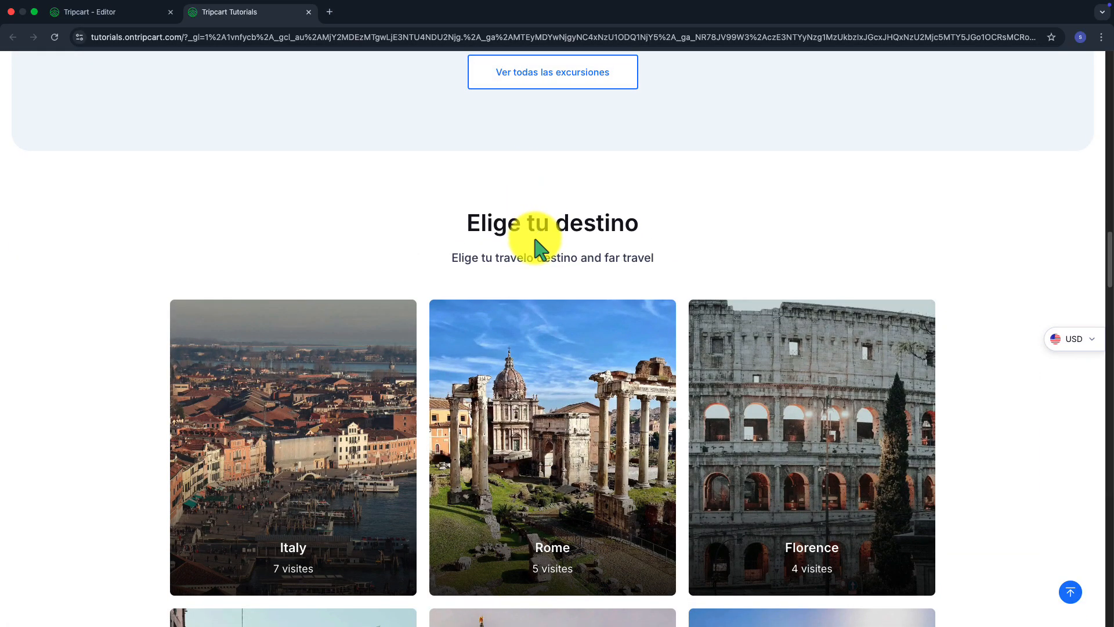
scroll(534, 238, "down", 20)
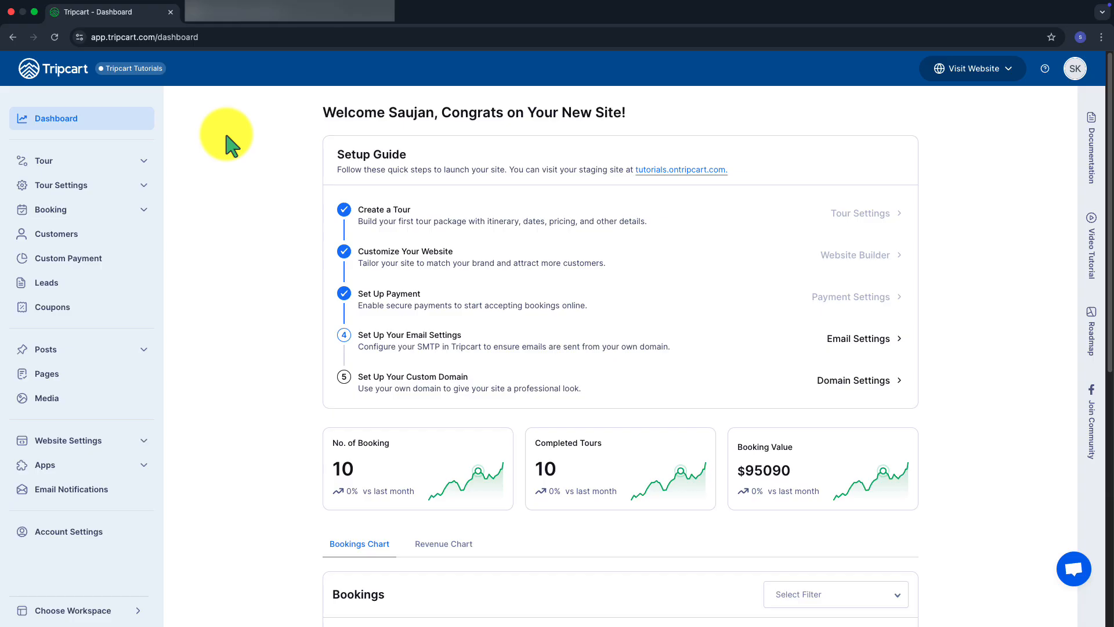
Open the Inquiry Form in the Form Builder app
left_click(57, 466)
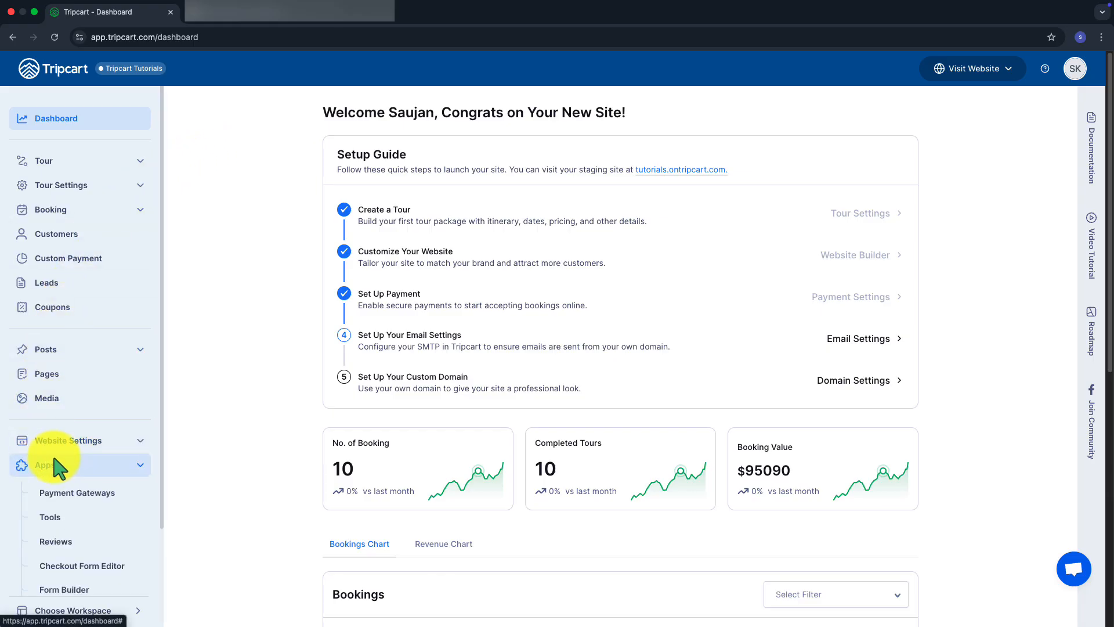
left_click(66, 590)
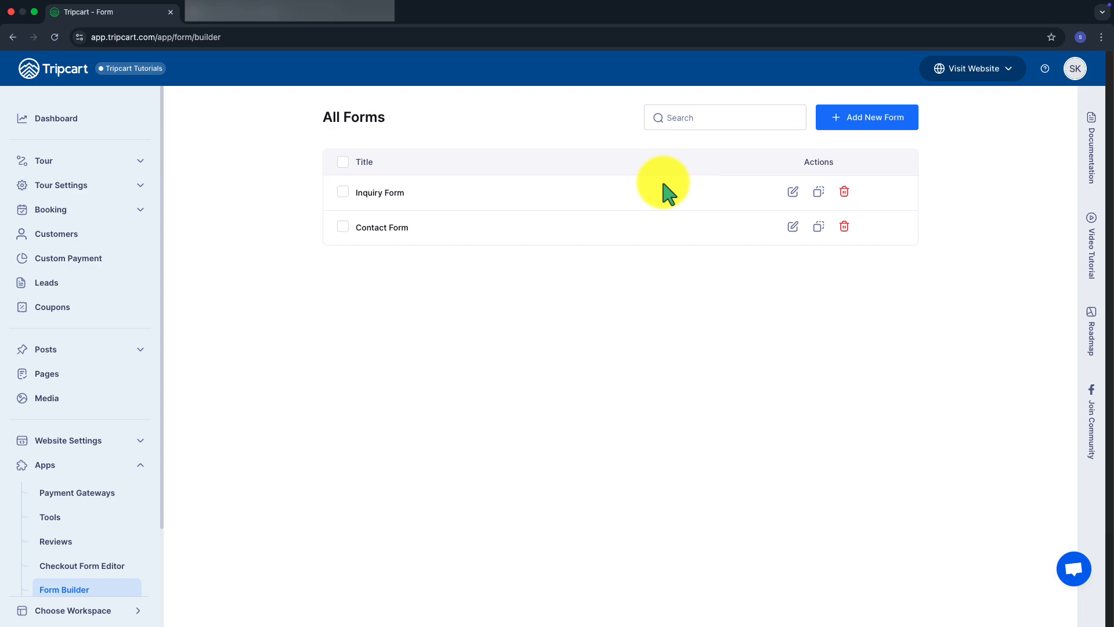
left_click(793, 194)
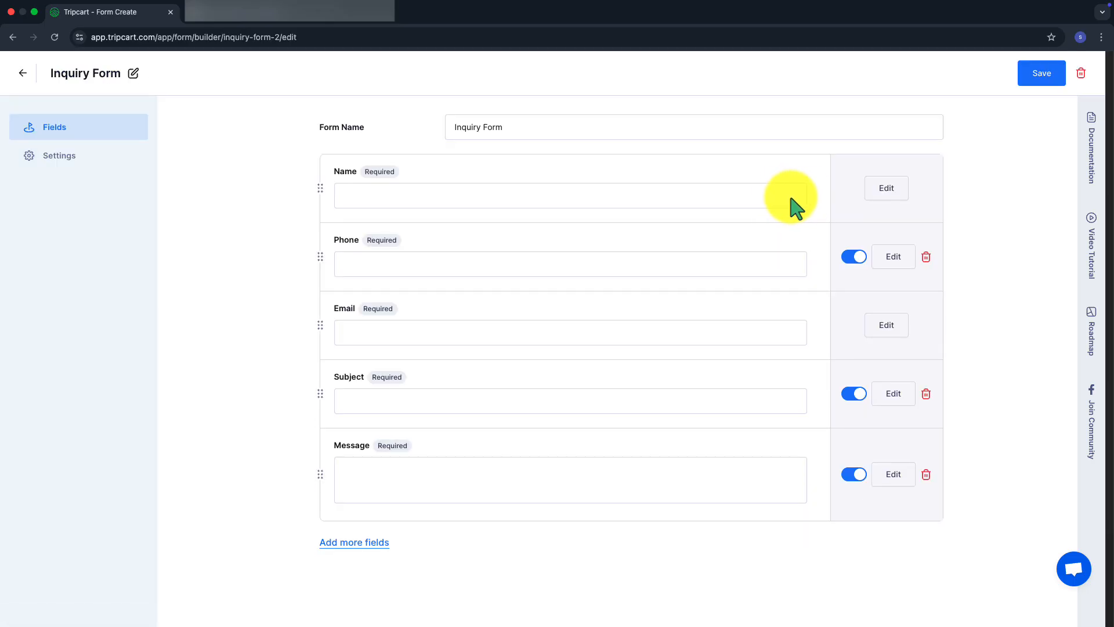
Relabel the required Name text field 'Nombre' with a Spanish placeholder
left_click(873, 195)
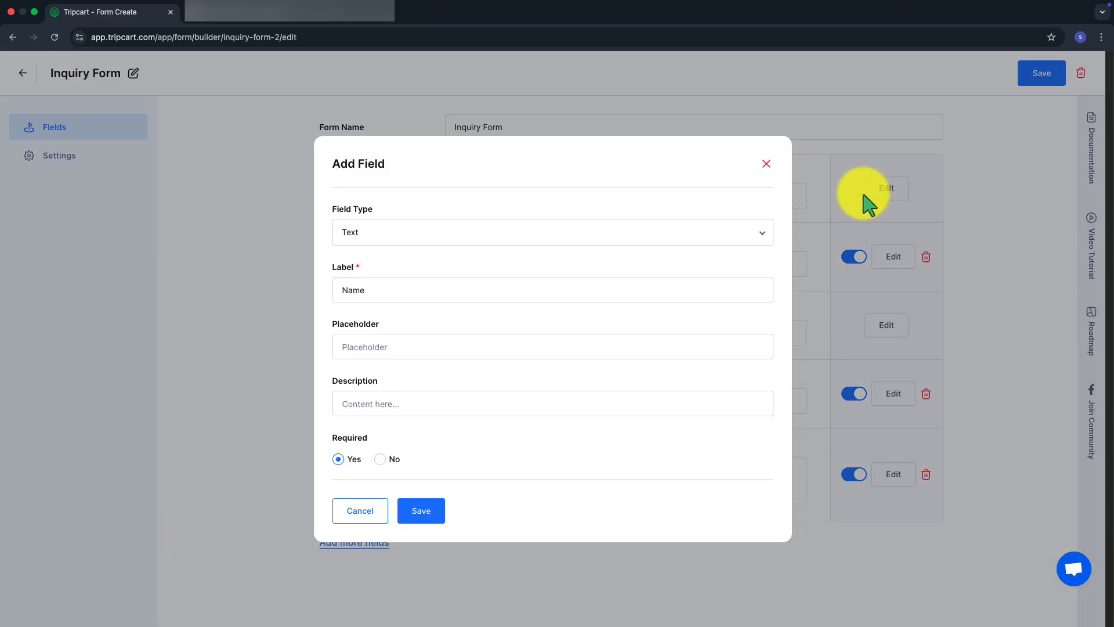
left_click(597, 235)
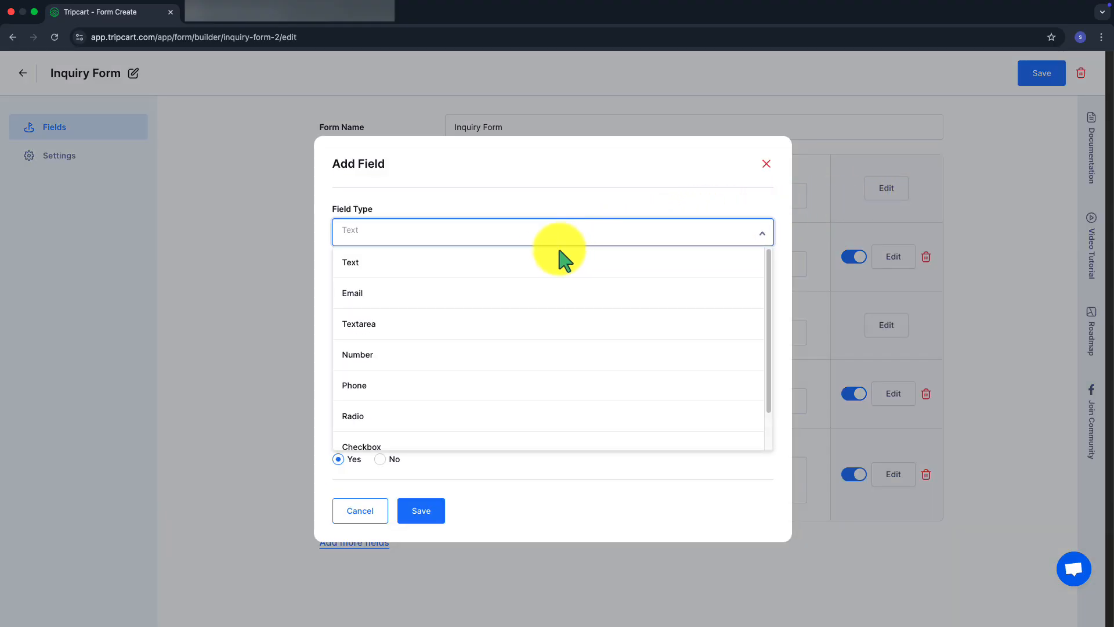
left_click(540, 261)
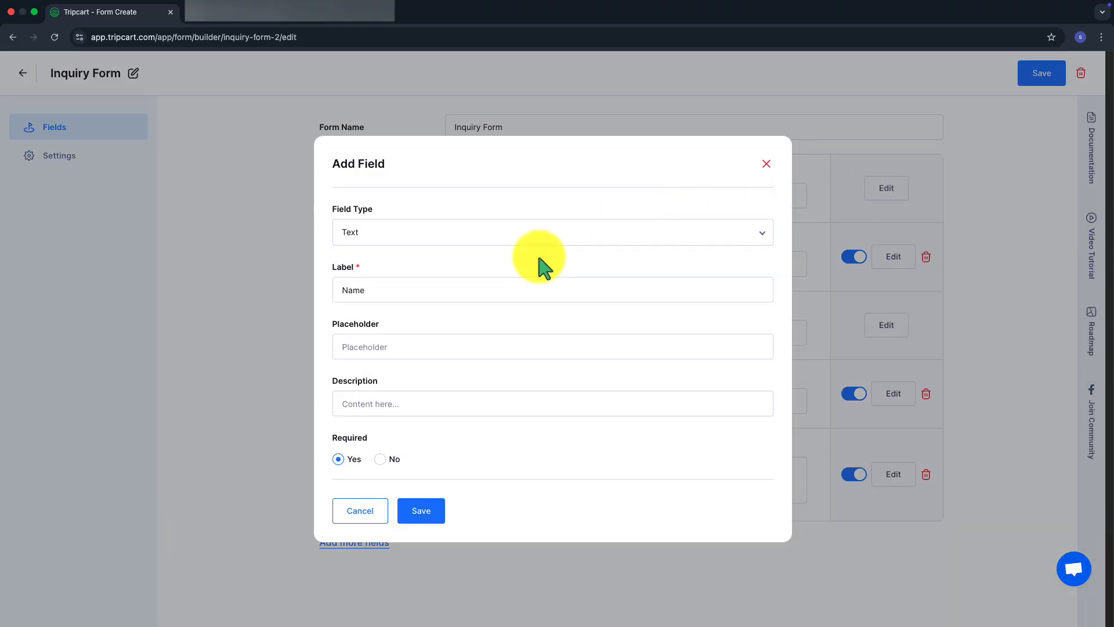
left_click(539, 292)
key("super+a")
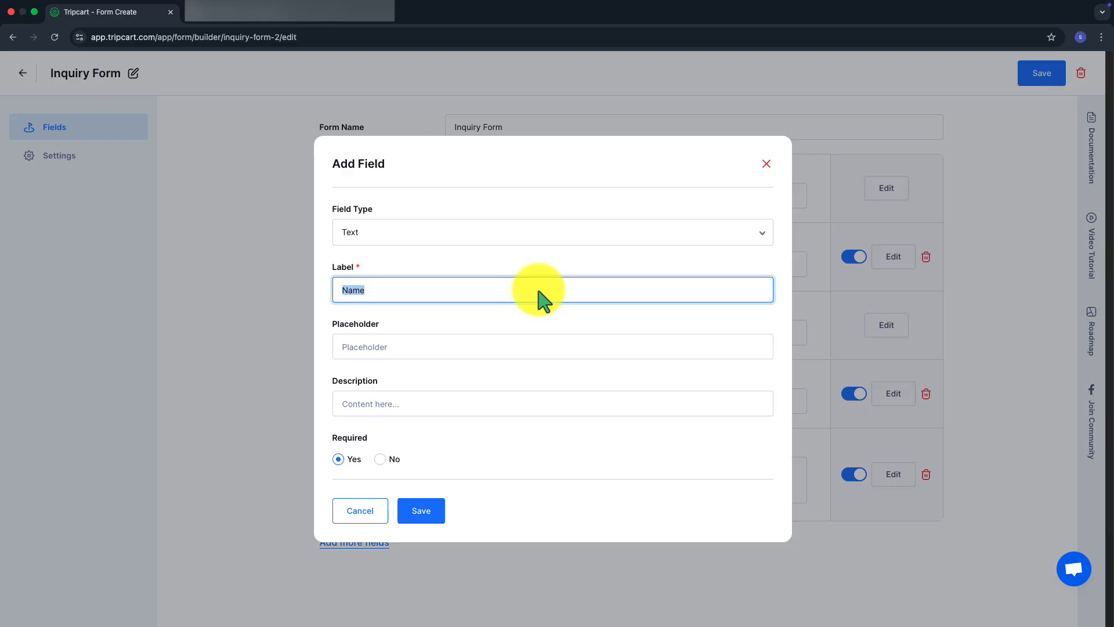
type("Nombre")
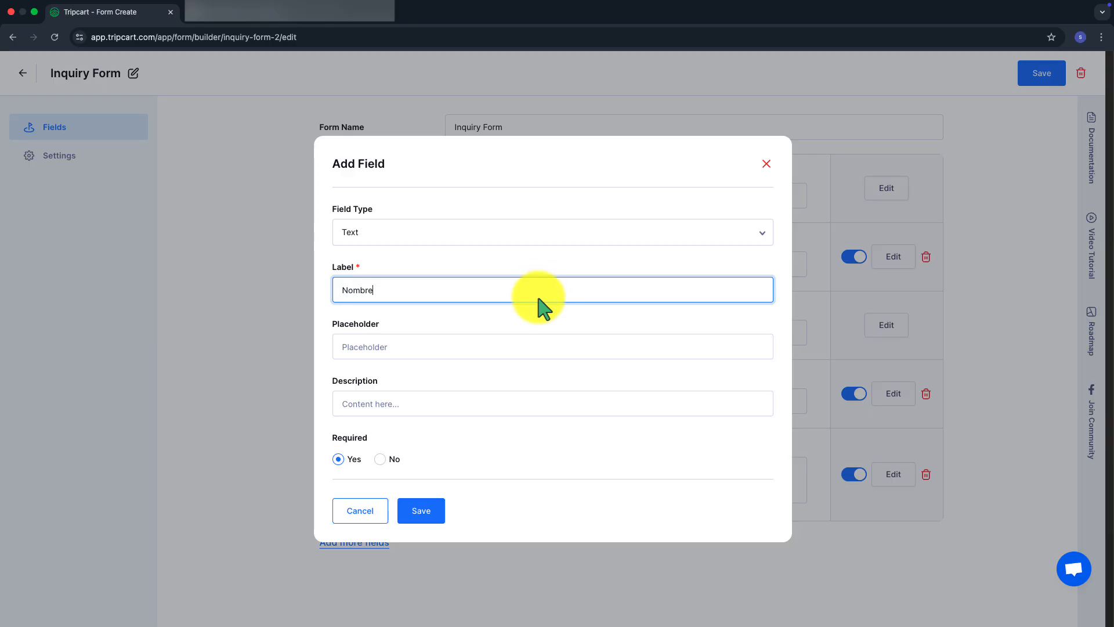
left_click(531, 345)
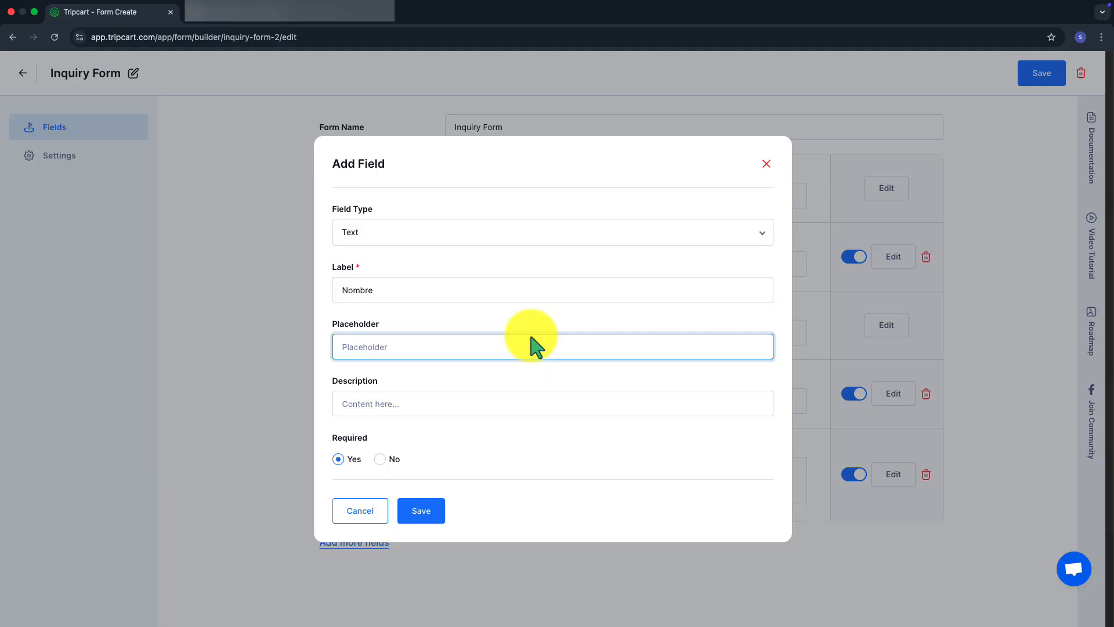
type("Ingresa tu Nombre")
left_click(482, 402)
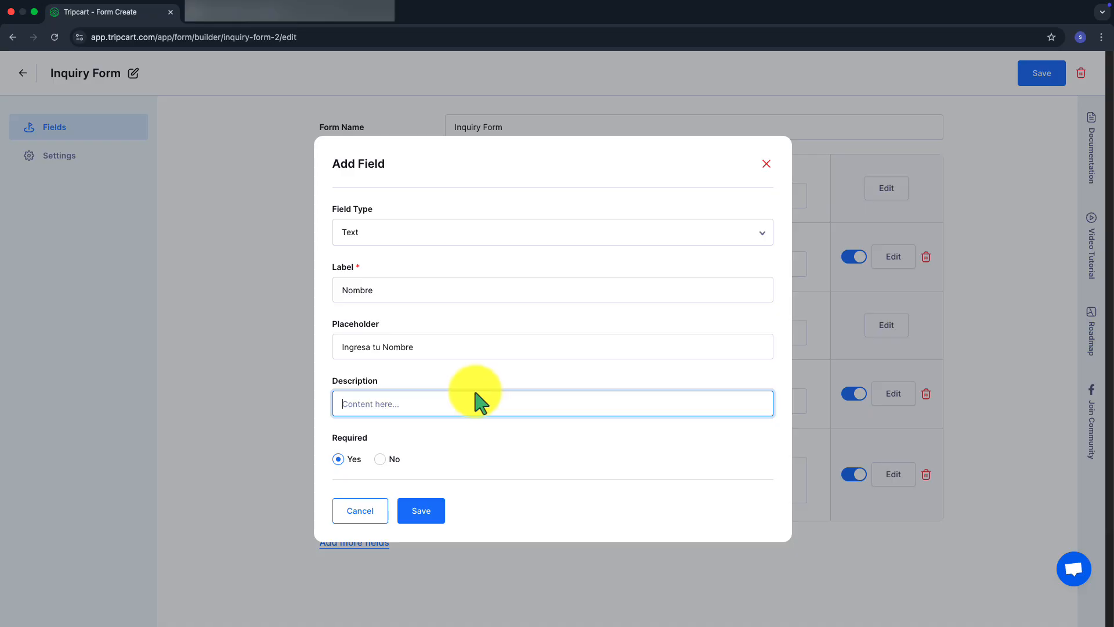
left_click(344, 457)
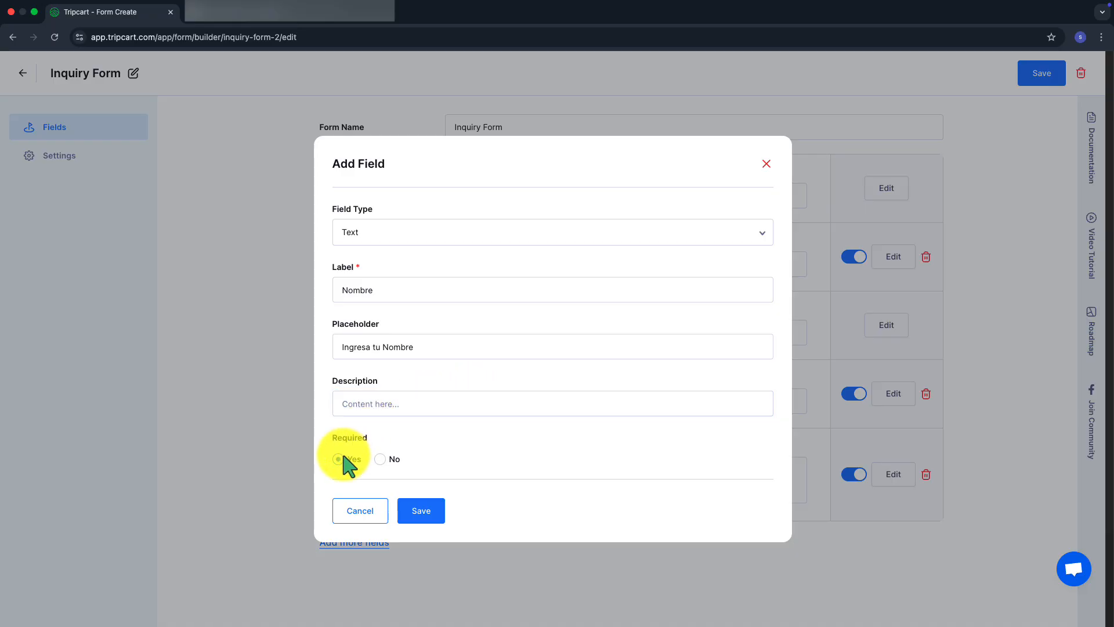
left_click(416, 510)
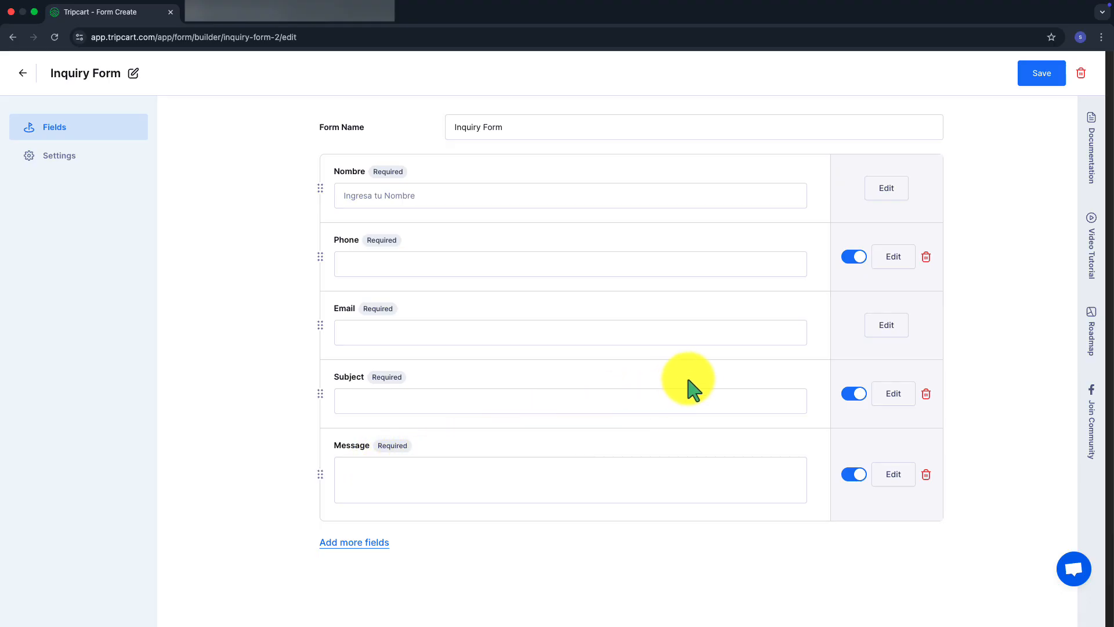
Relabel the Email field 'Correo Electronico' with placeholder 'Ingresa el asunto'
left_click(871, 332)
left_click(698, 235)
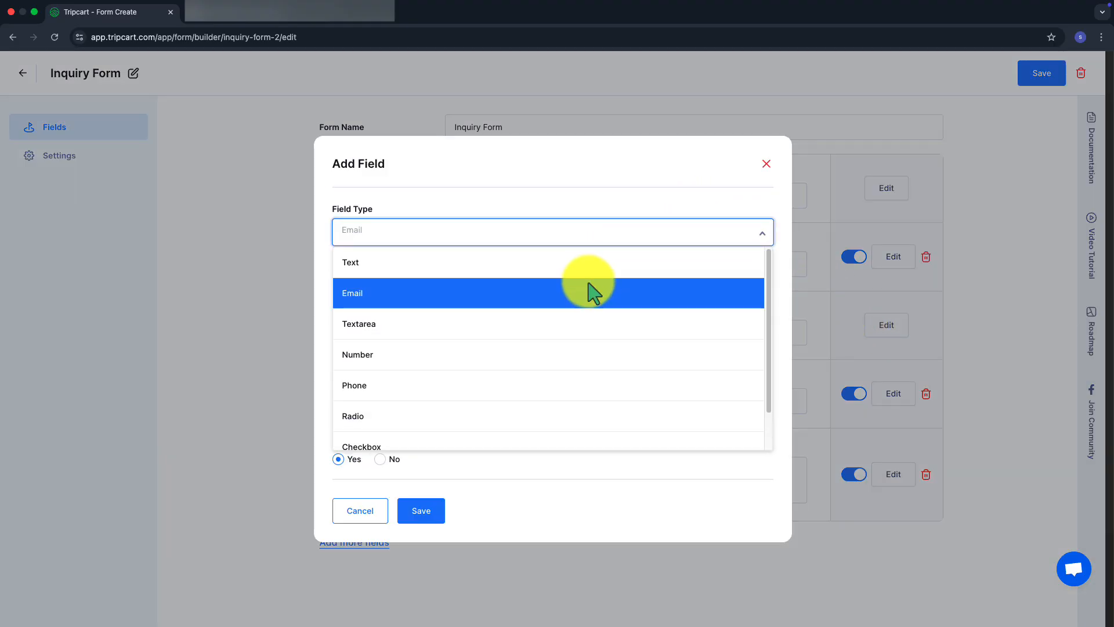
left_click(588, 289)
left_click(572, 297)
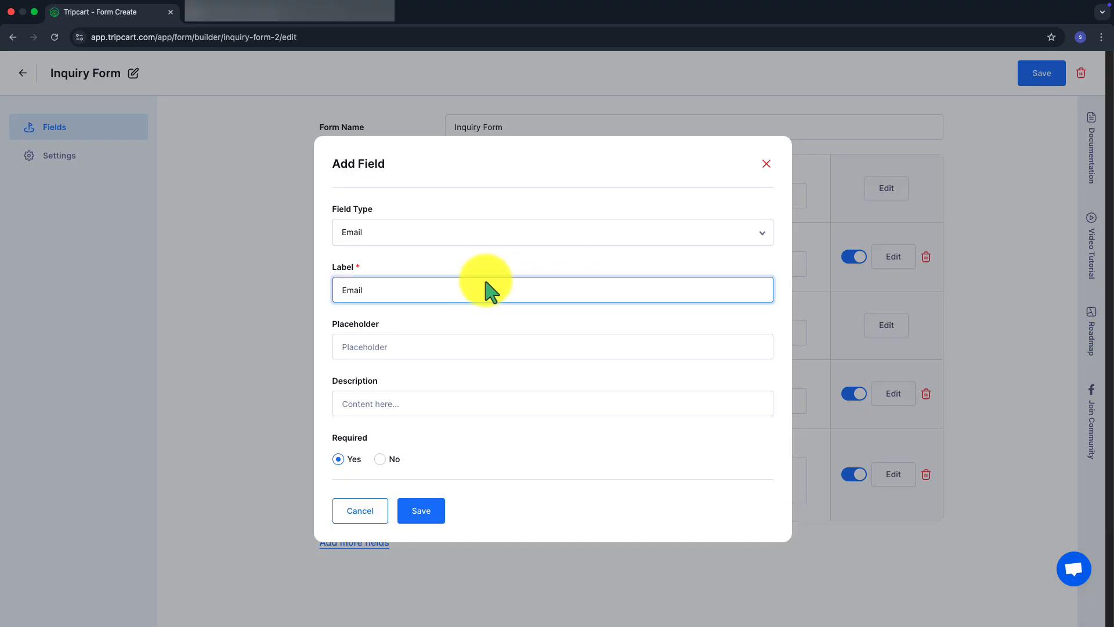
double_click(374, 293)
type("Correo")
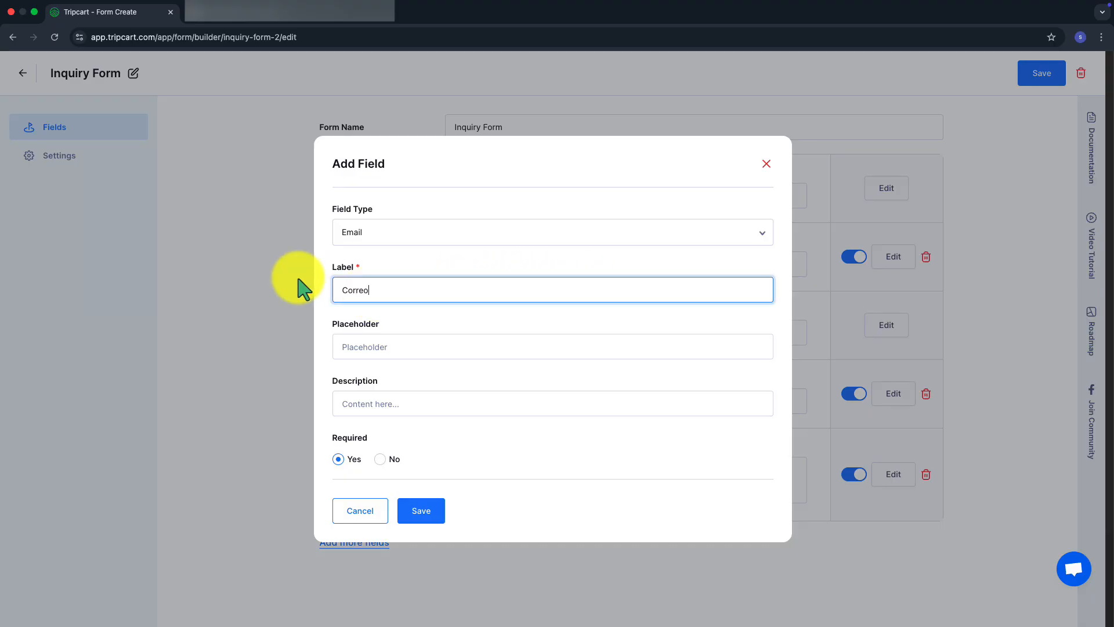
type(" Electronico")
left_click(341, 357)
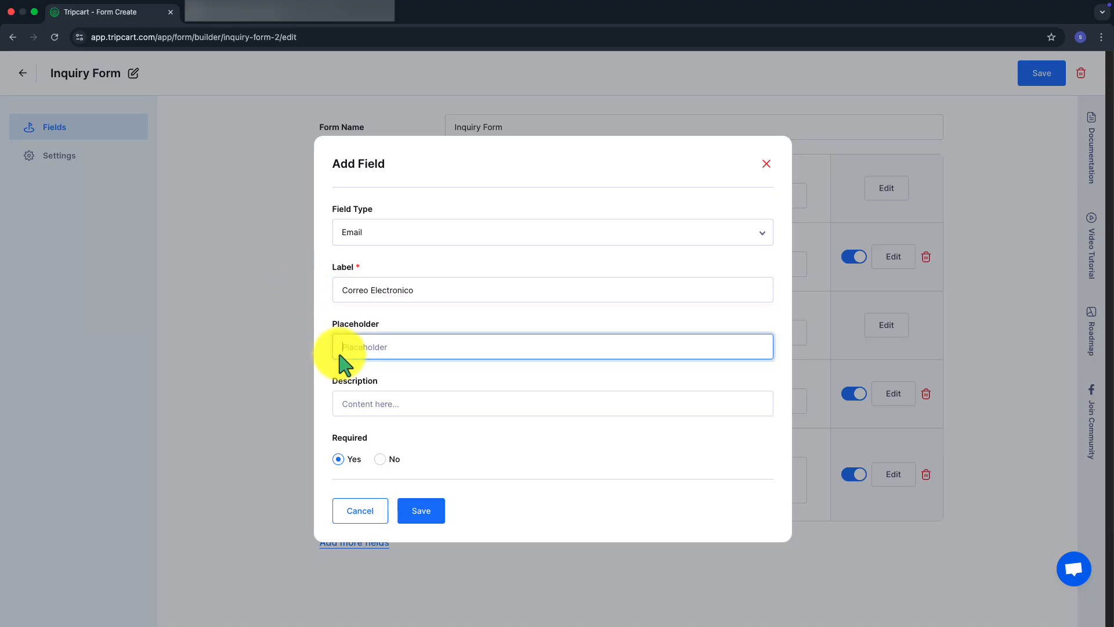
type("Ingresa el asunto")
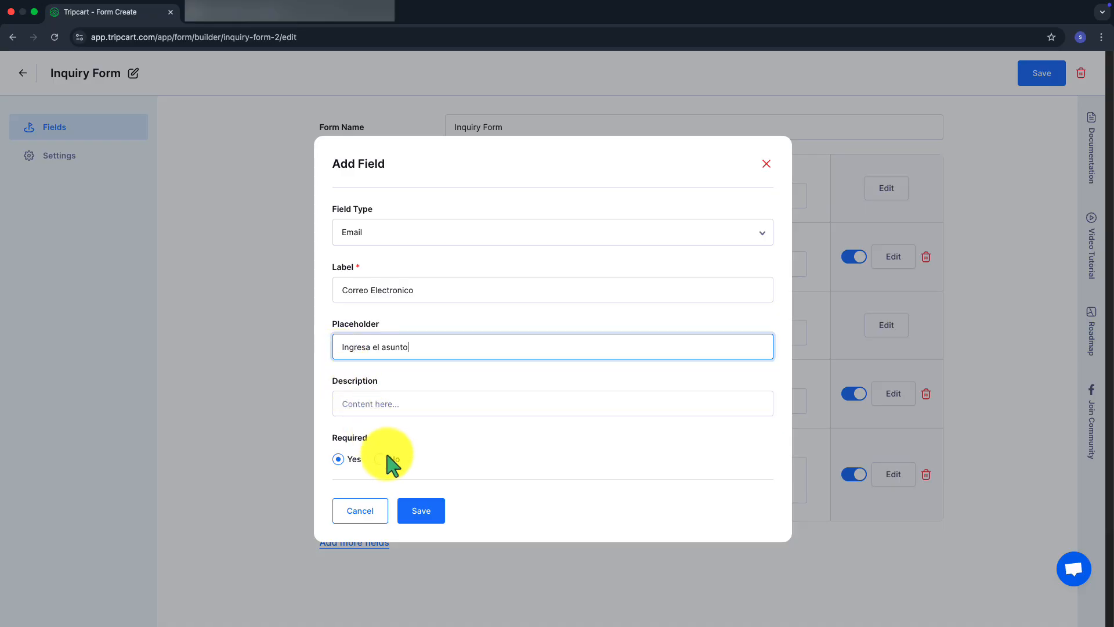
left_click(420, 513)
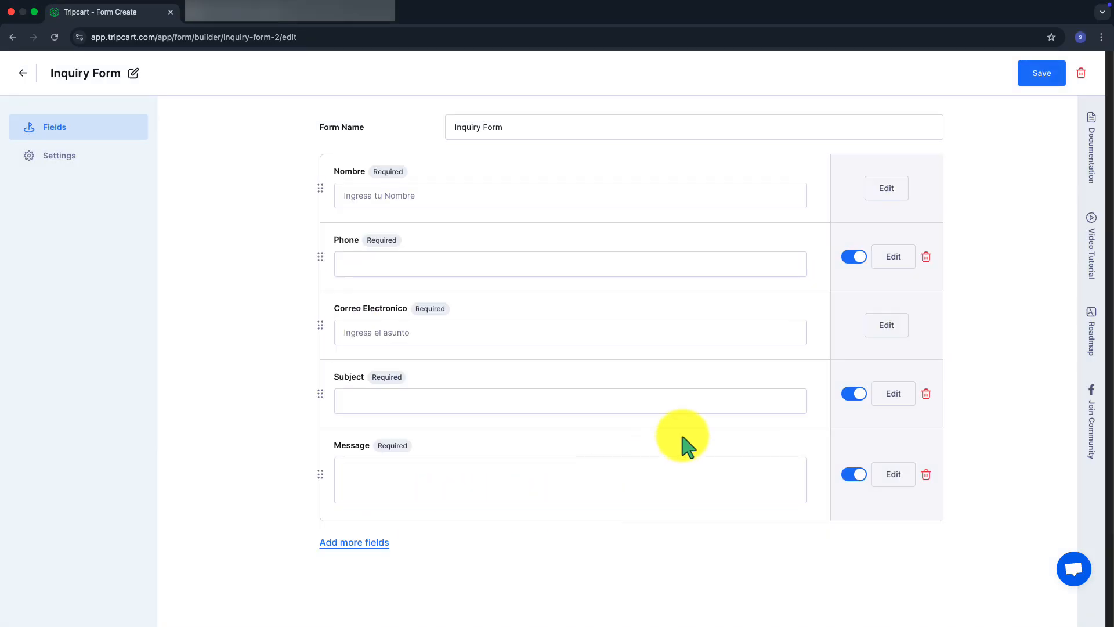
Relabel the Subject text field 'Asunto' with placeholder 'Ingresa el asunto'
left_click(885, 405)
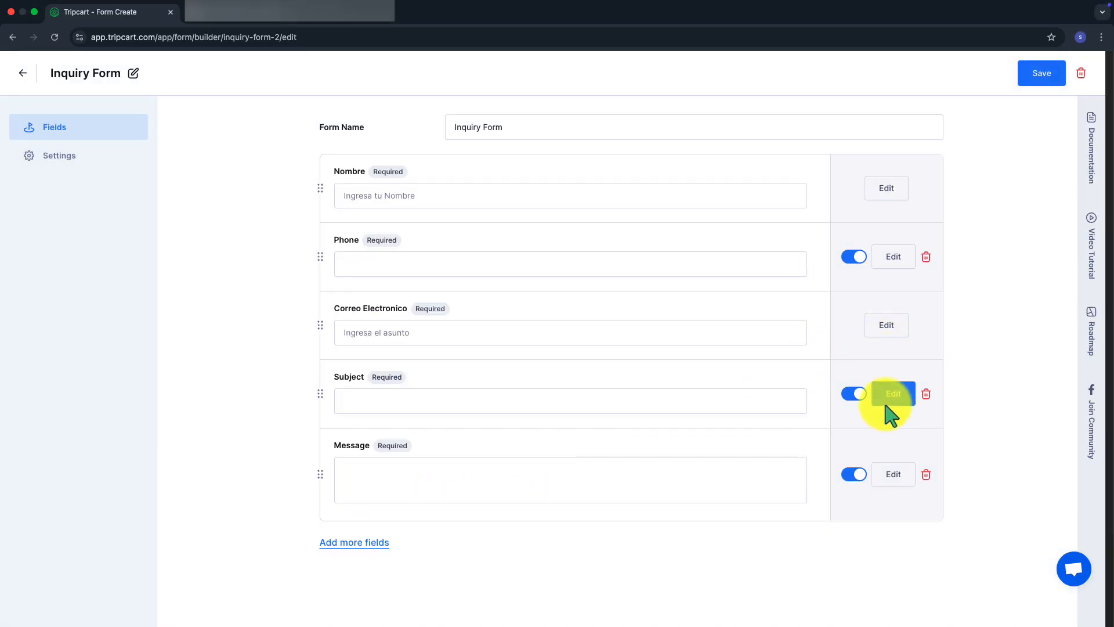
left_click(492, 243)
left_click(490, 260)
left_click(475, 280)
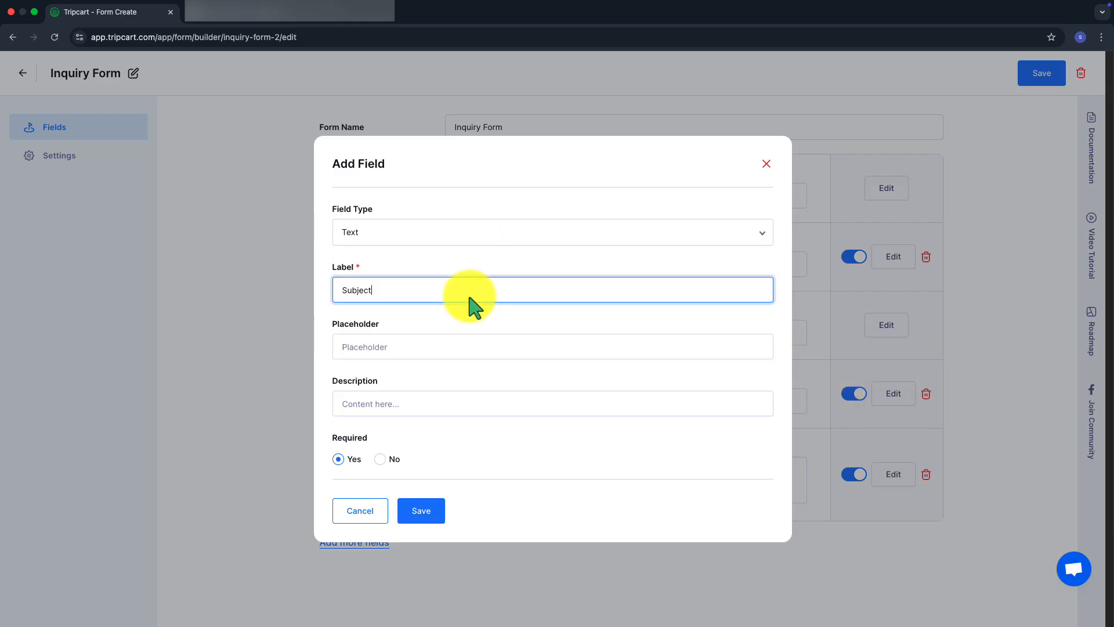
key("super+a")
type("Asunto")
left_click(467, 341)
type("In")
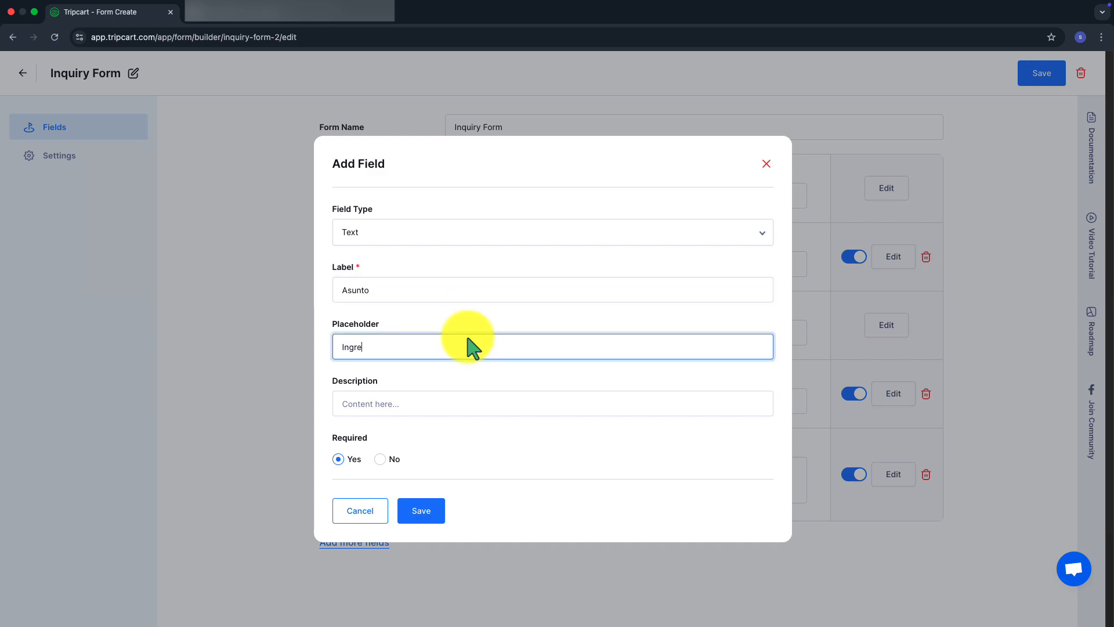
type("gresa el asunto")
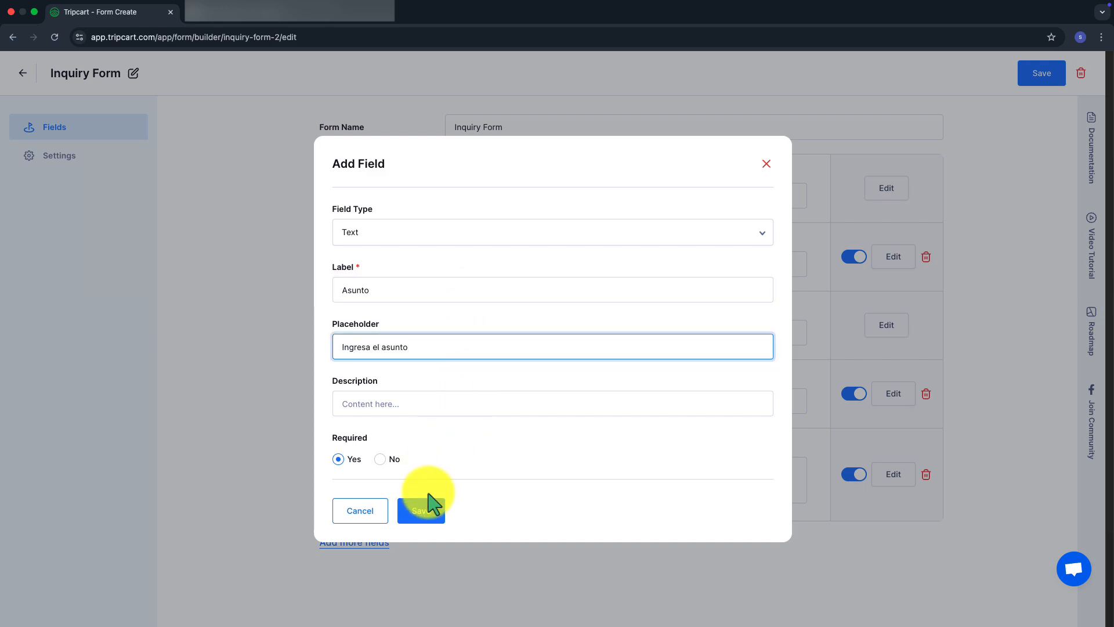
left_click(423, 511)
Relabel the Message textarea 'Mensaje' with placeholder 'Escribe tu mensaje'
left_click(893, 474)
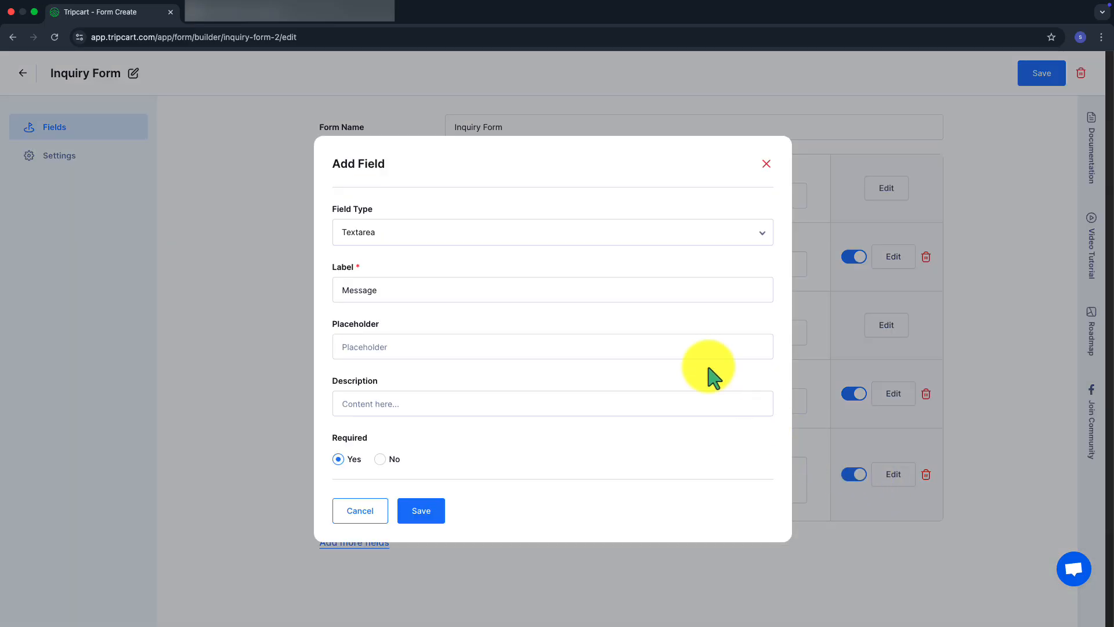
left_click(536, 295)
left_click(535, 233)
left_click(459, 316)
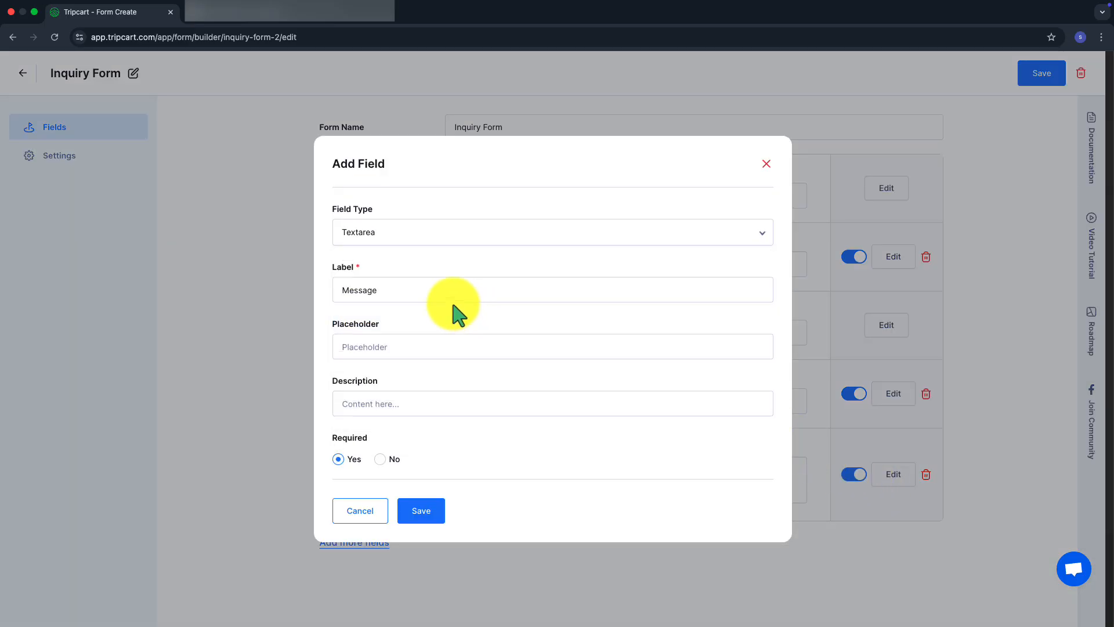
double_click(432, 290)
type("Men")
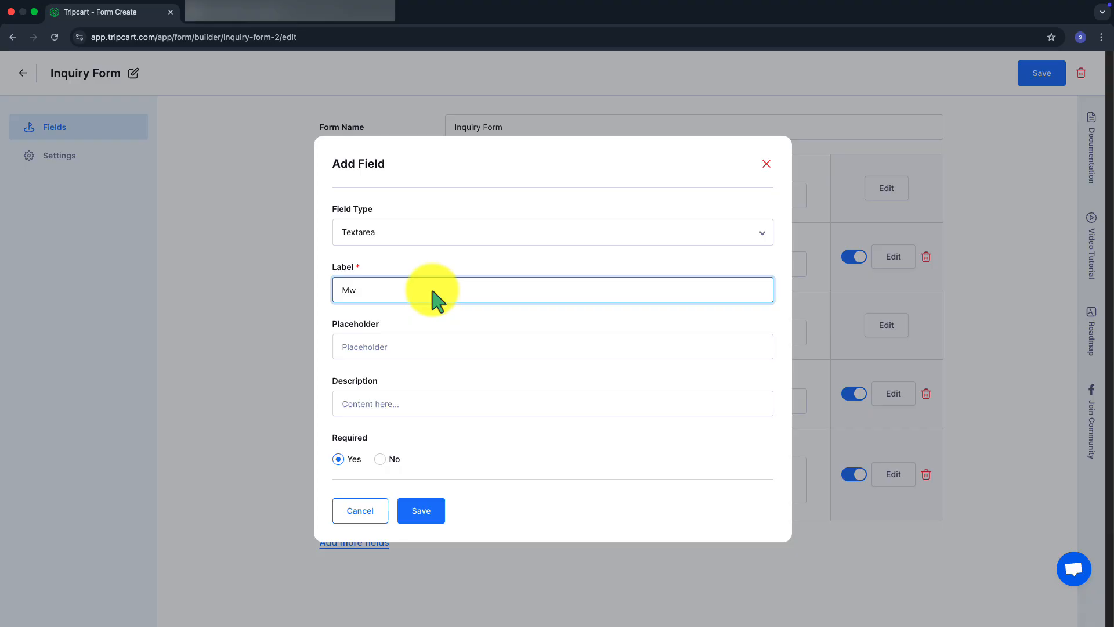
type("saje")
left_click(401, 351)
type("Escribe tu mensaje")
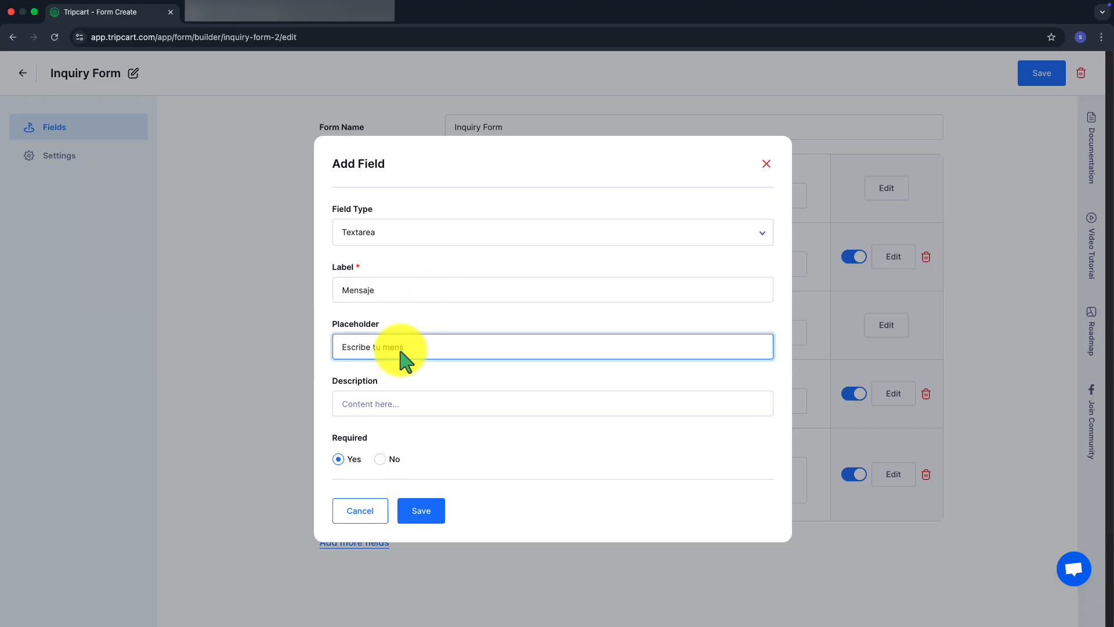
left_click(417, 510)
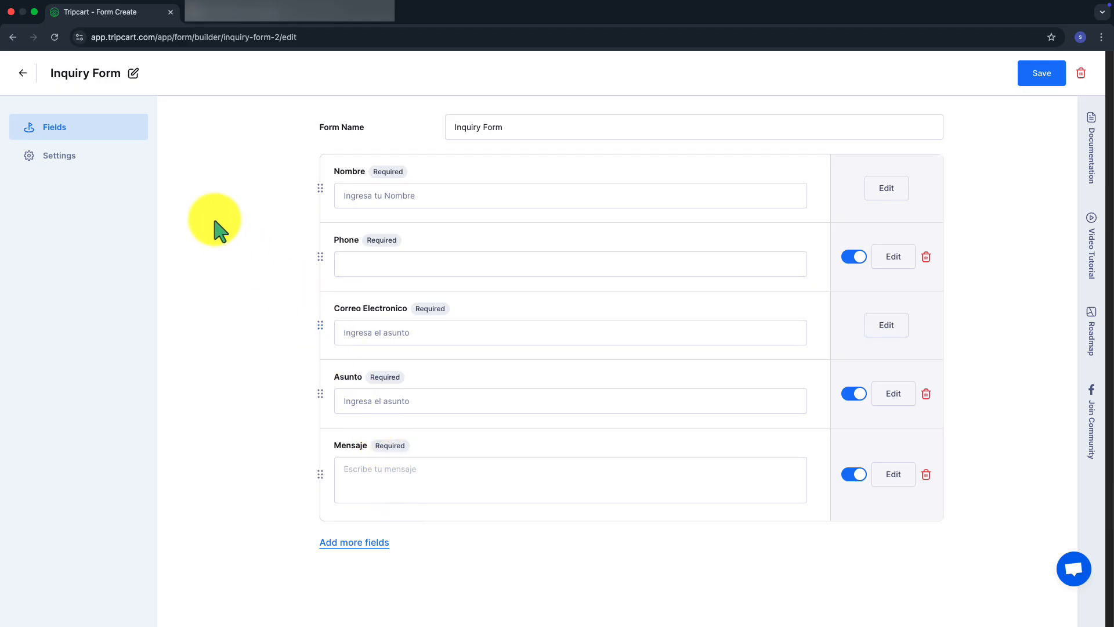
In the form settings, change the button label from Submit to 'Boton Enviar'
left_click(58, 158)
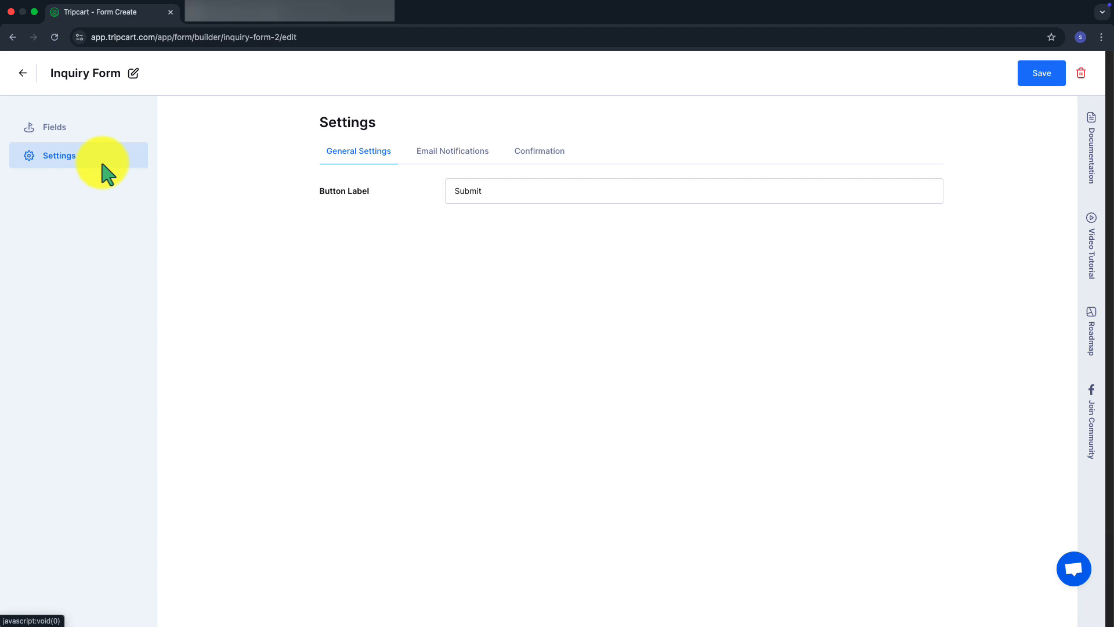
left_click_drag(488, 197, 444, 191)
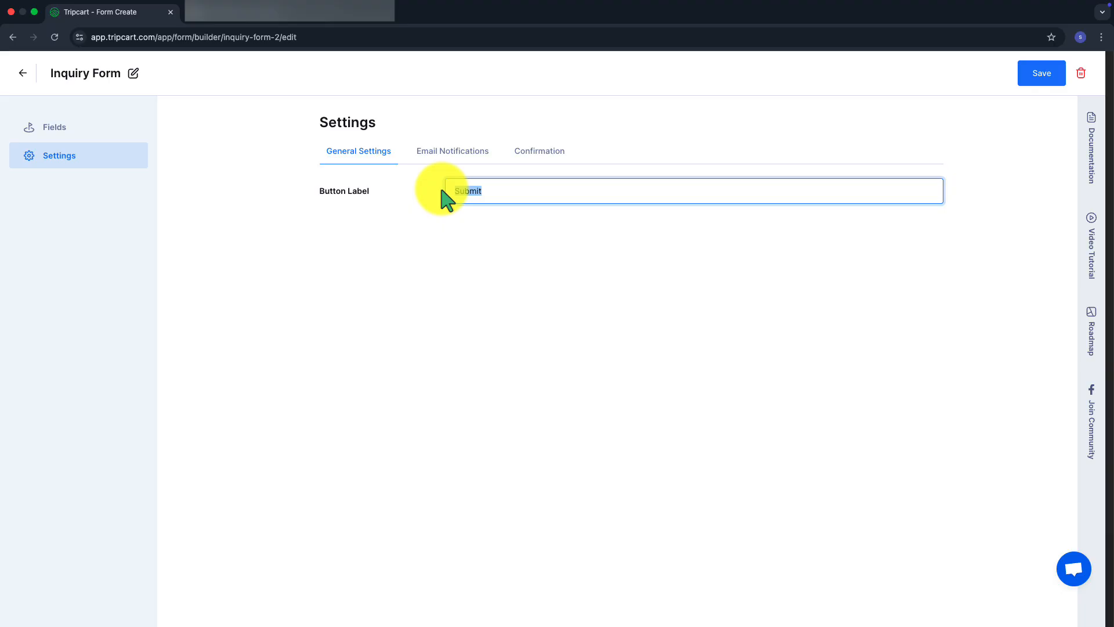
key("BackSpace")
type("Z")
key("BackSpace")
type("Boton Enviar")
left_click(460, 163)
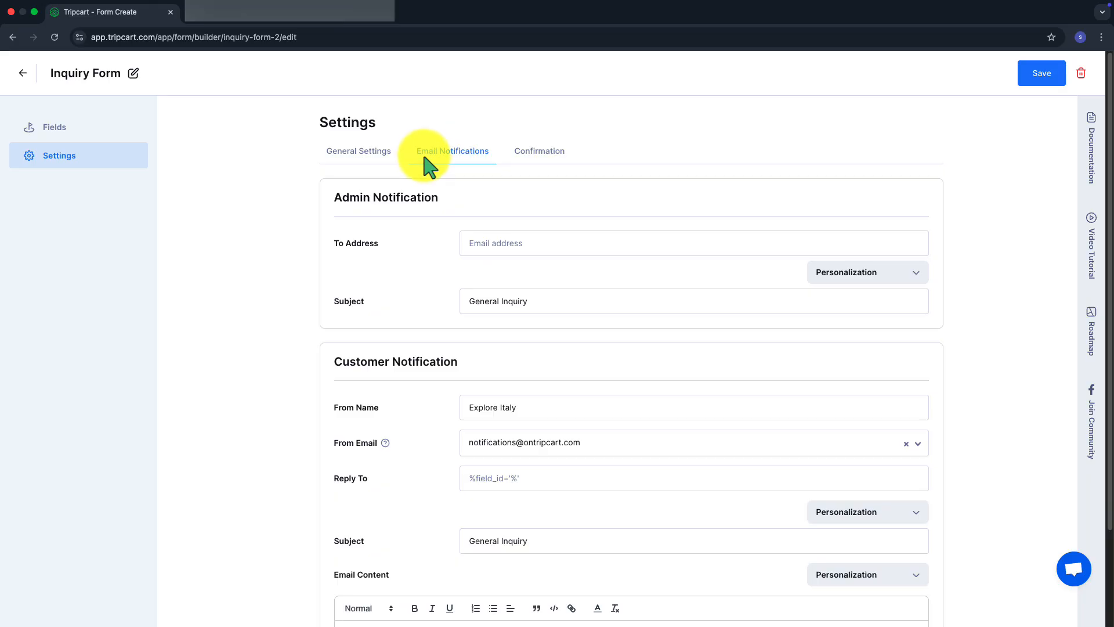
Enter the support e-mail address as both the To Address and Reply To
left_click(489, 248)
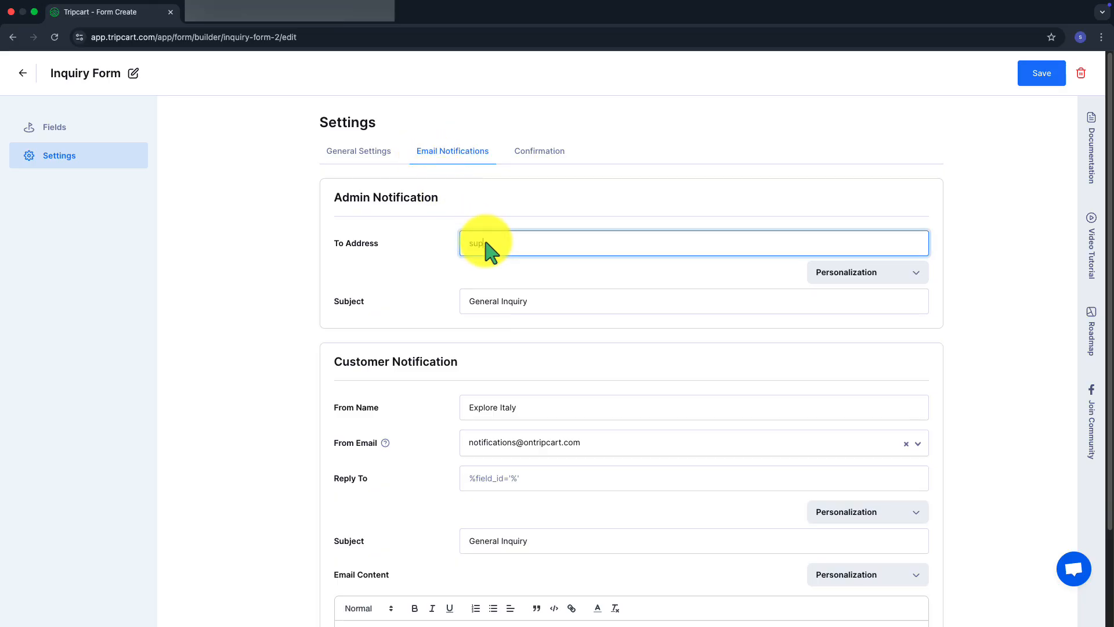
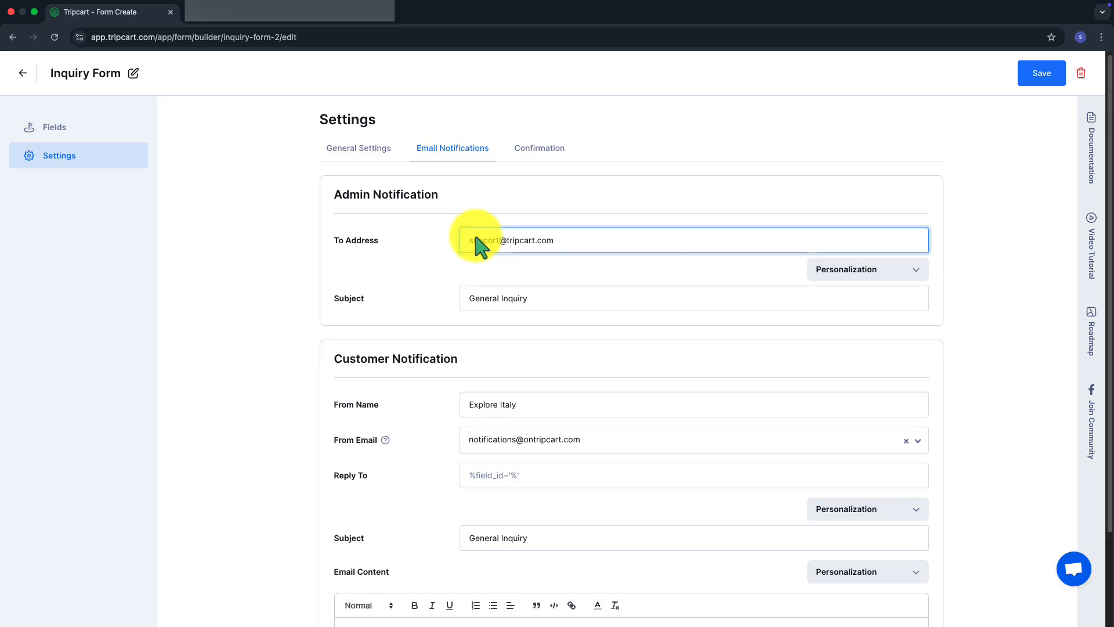
scroll(487, 325, "down", 1)
left_click(498, 455)
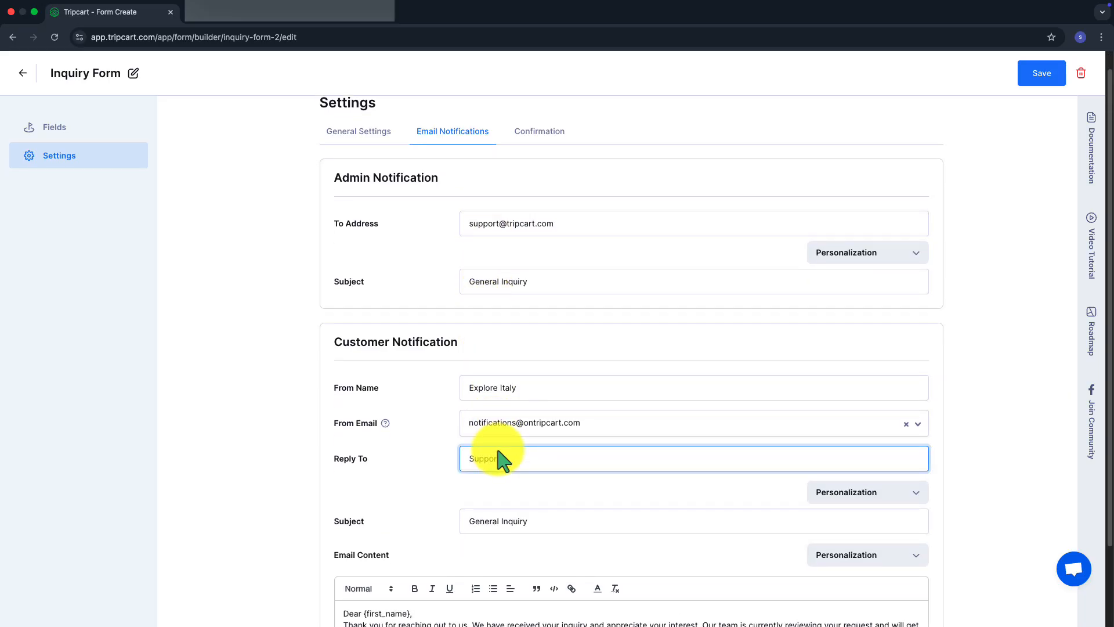
scroll(498, 460, "down", 3)
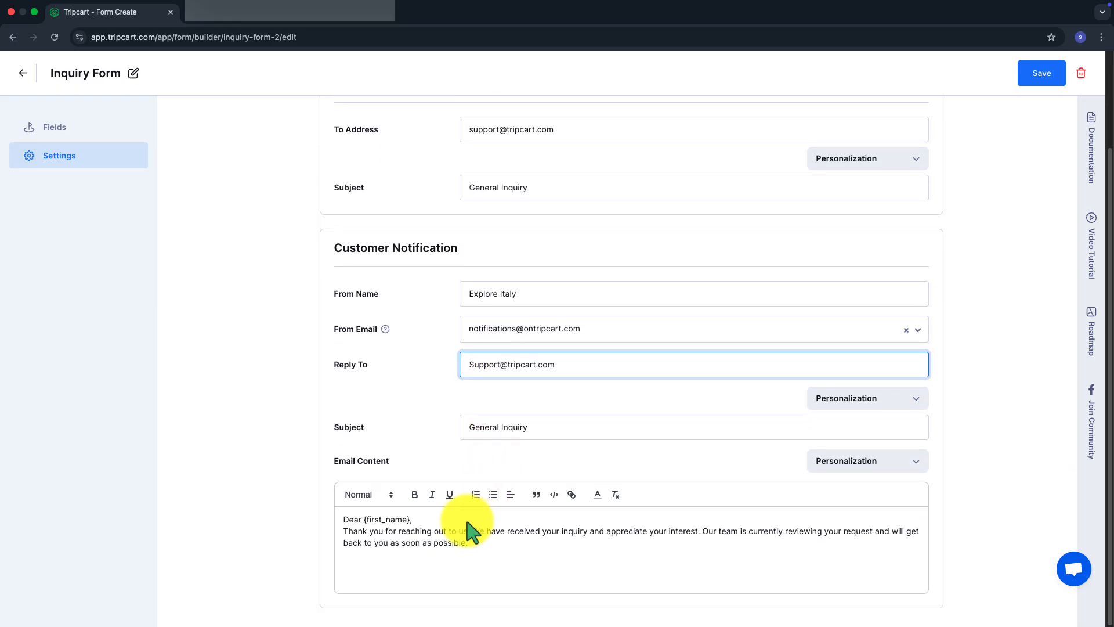
left_click_drag(464, 545, 343, 511)
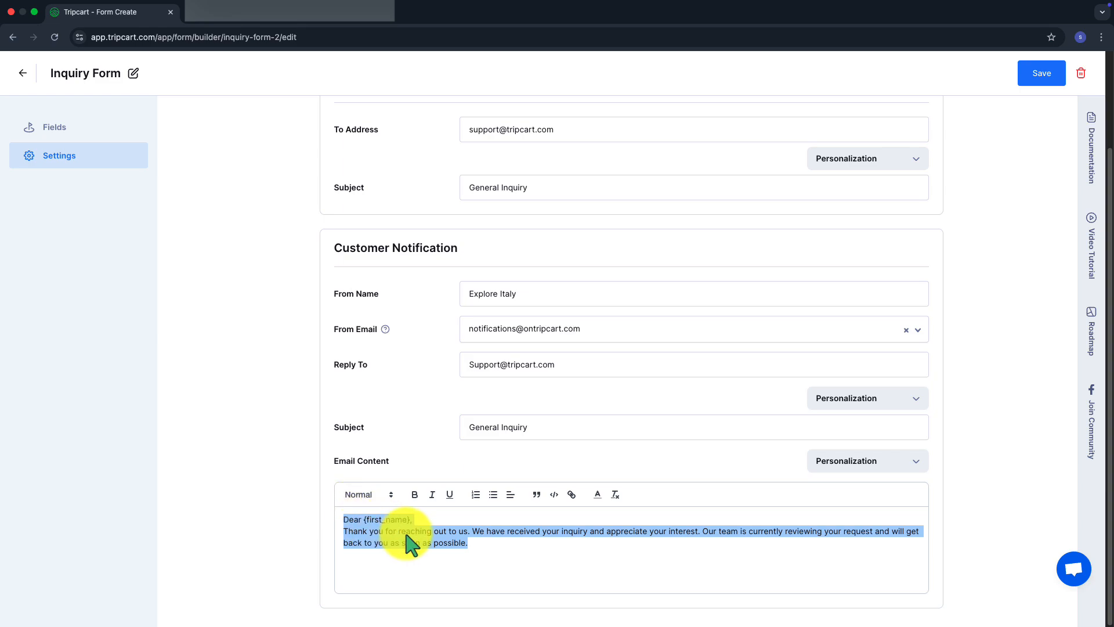
left_click(447, 562)
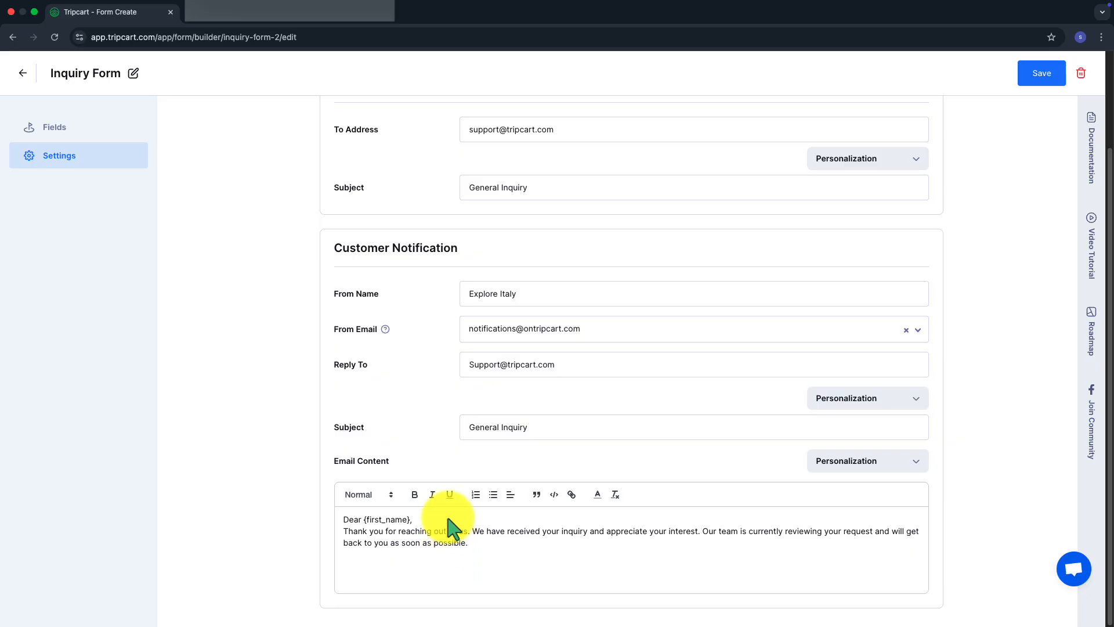
scroll(537, 279, "up", 2)
Review the confirmation message, save the Inquiry Form and return to All Forms
left_click(525, 158)
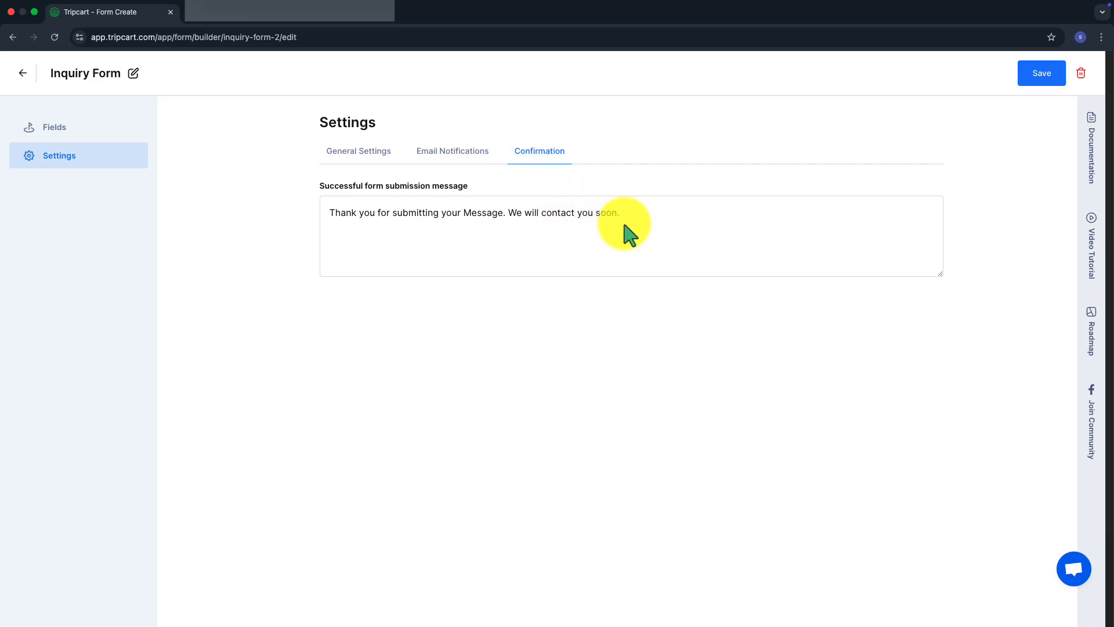
left_click_drag(627, 213, 492, 193)
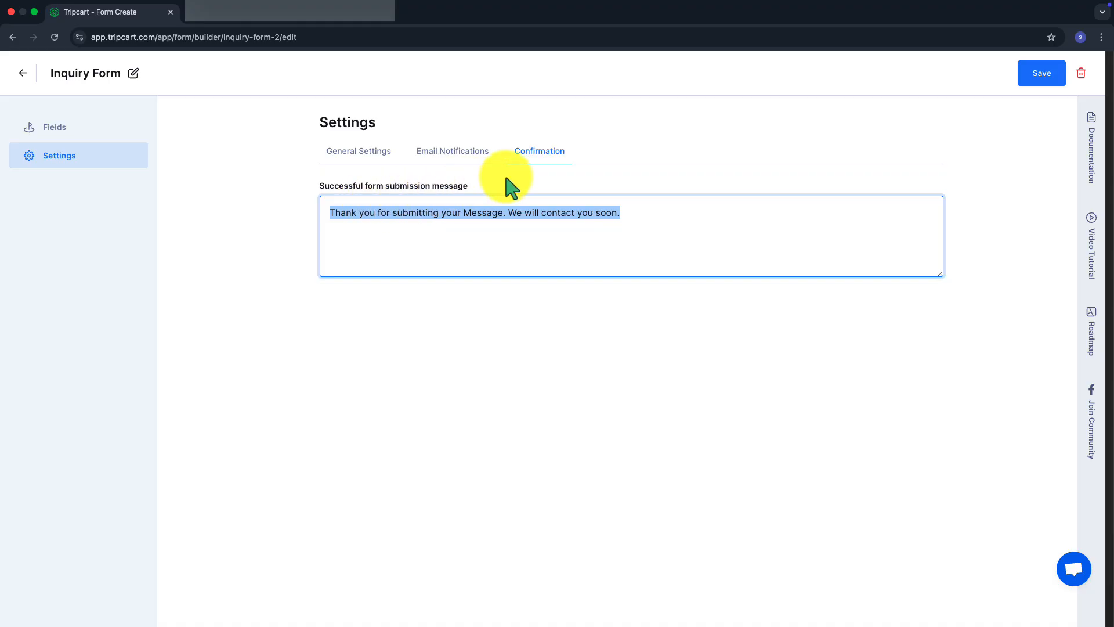
left_click(1027, 84)
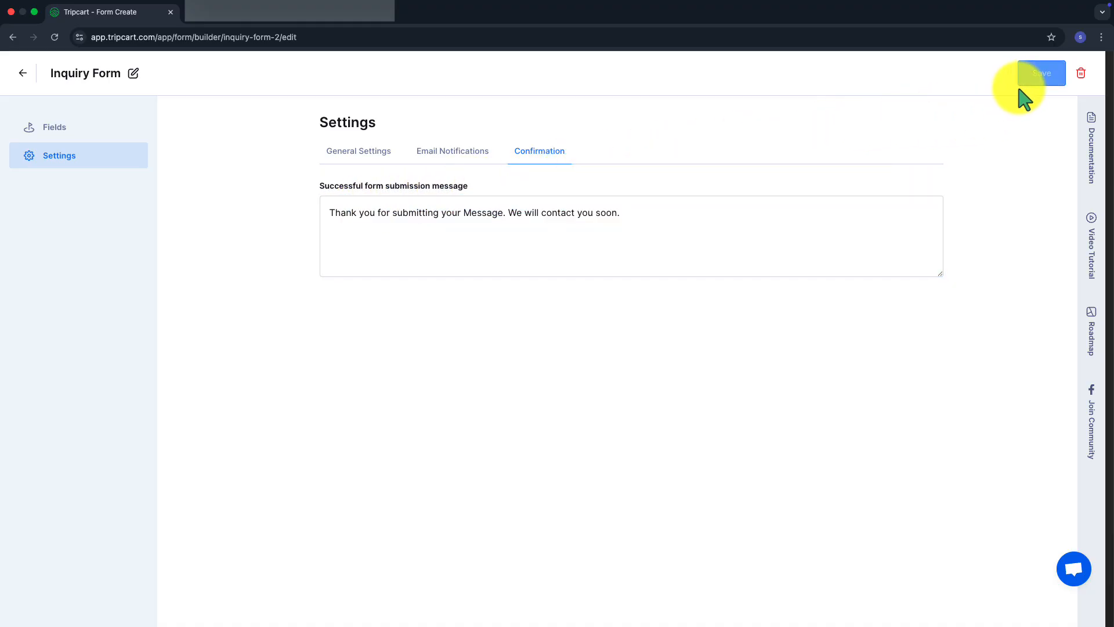
left_click(22, 74)
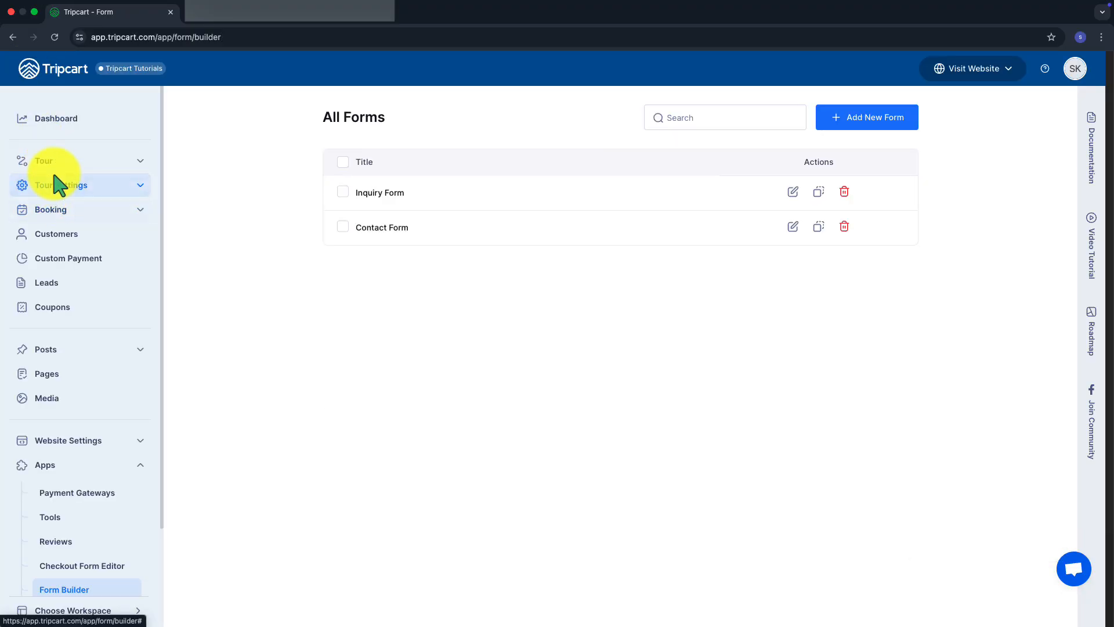
Preview the Florence tour on the live site from the All Tours list
left_click(55, 163)
left_click(62, 188)
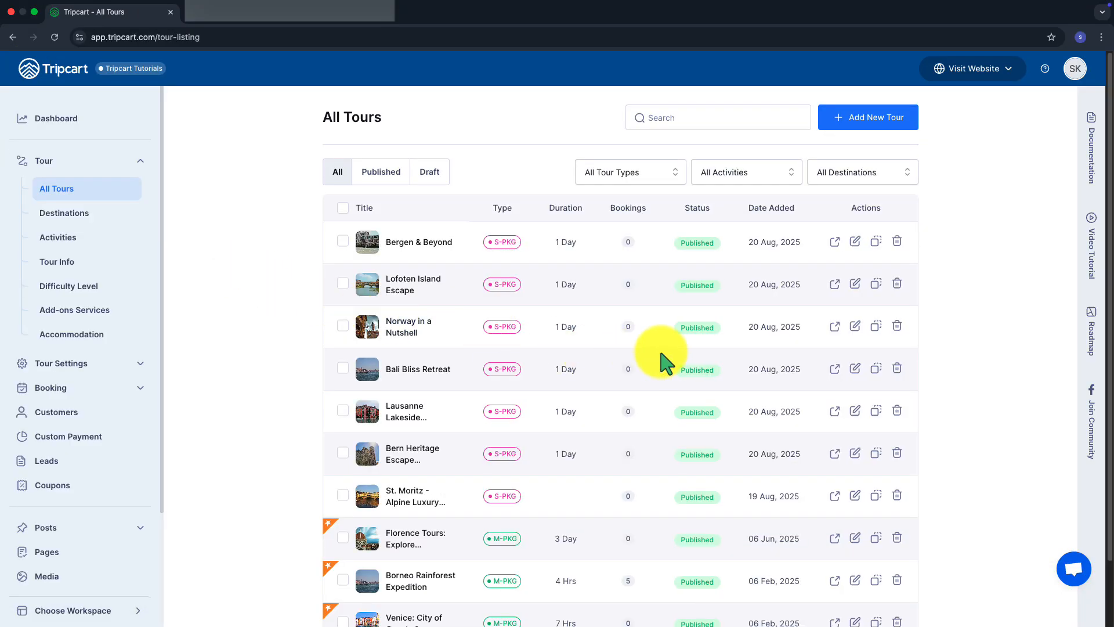
scroll(778, 448, "down", 2)
left_click(834, 466)
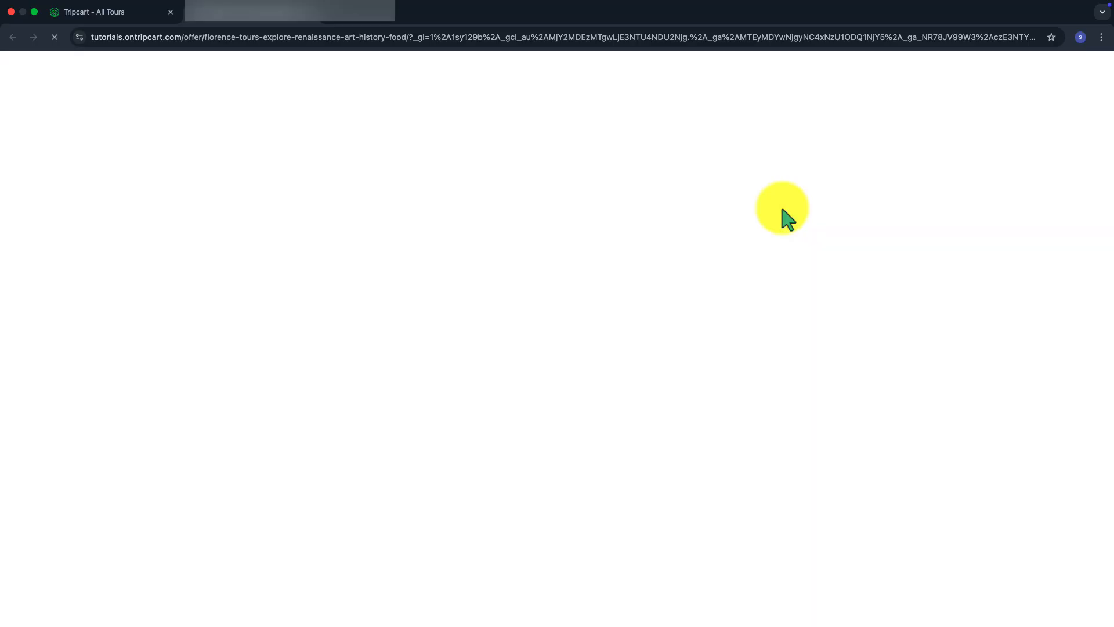
Check that the Inquiry Form popup shows the Spanish Nombre field and Boton Enviar button, then close it
scroll(785, 218, "down", 7)
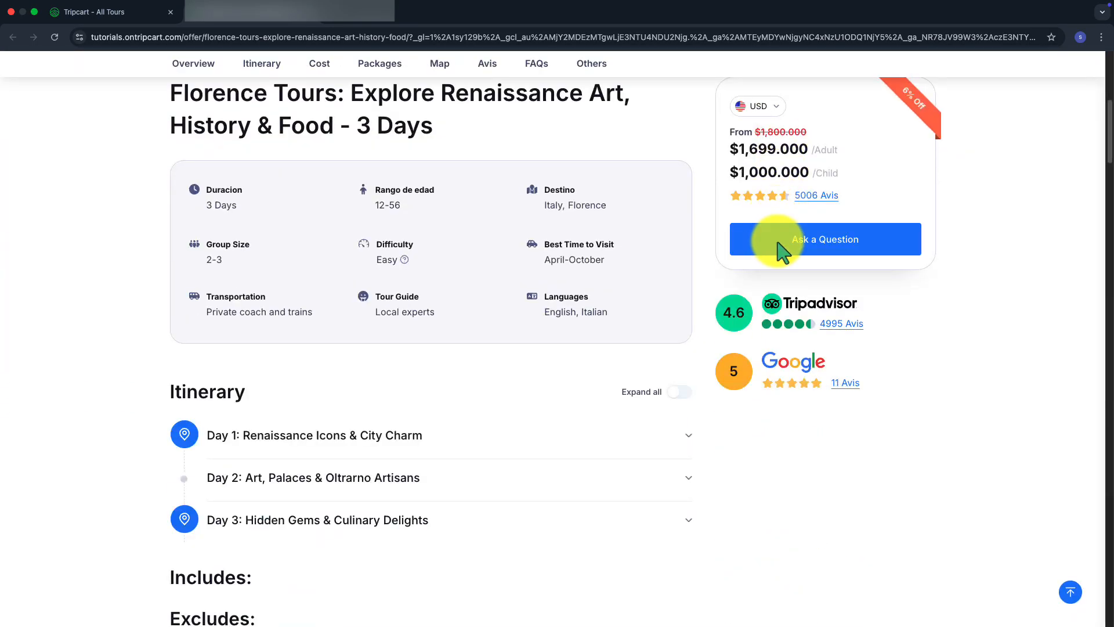
left_click(784, 250)
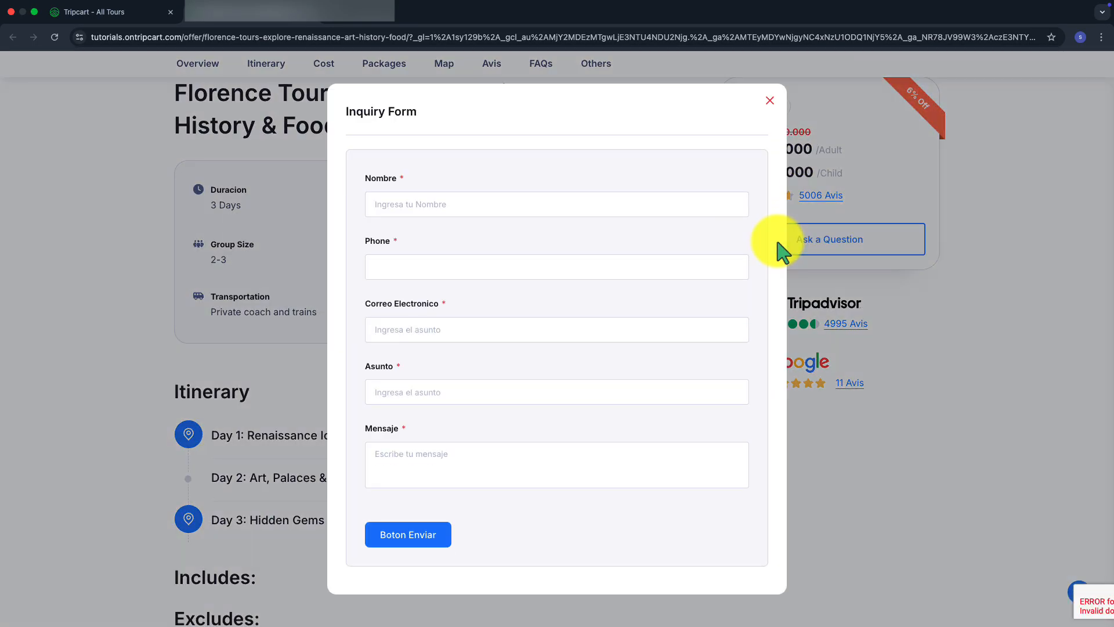
left_click(502, 203)
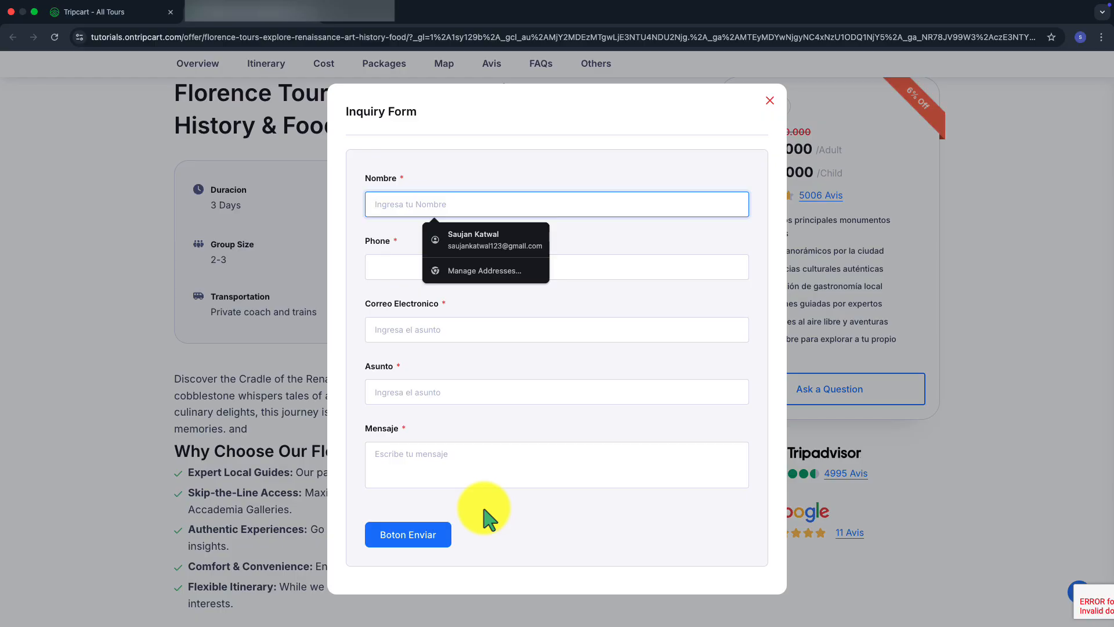
left_click(251, 410)
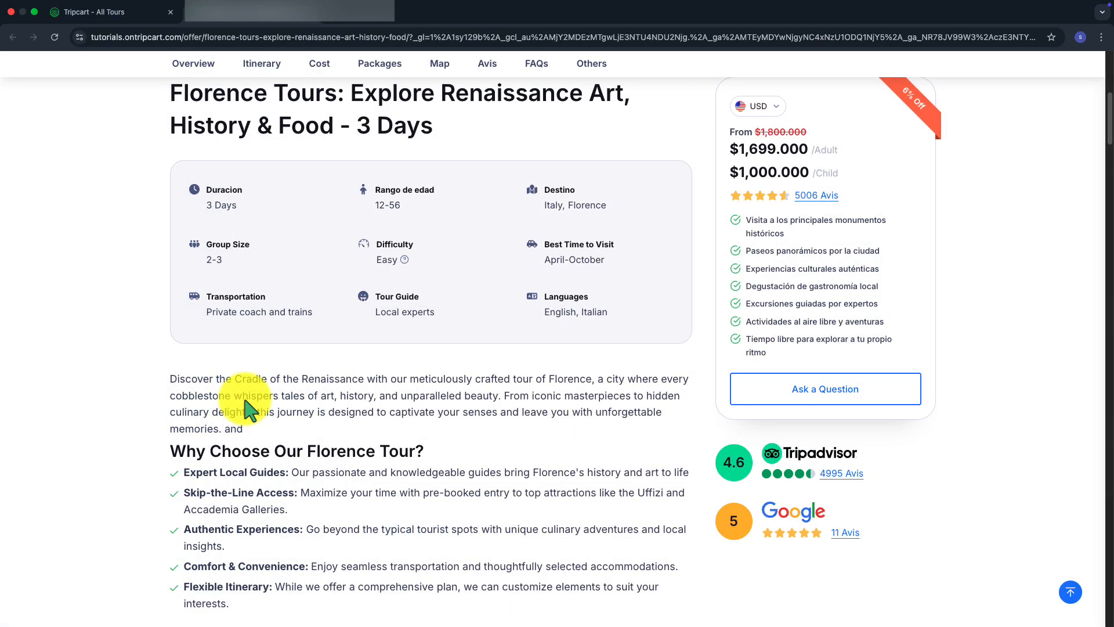